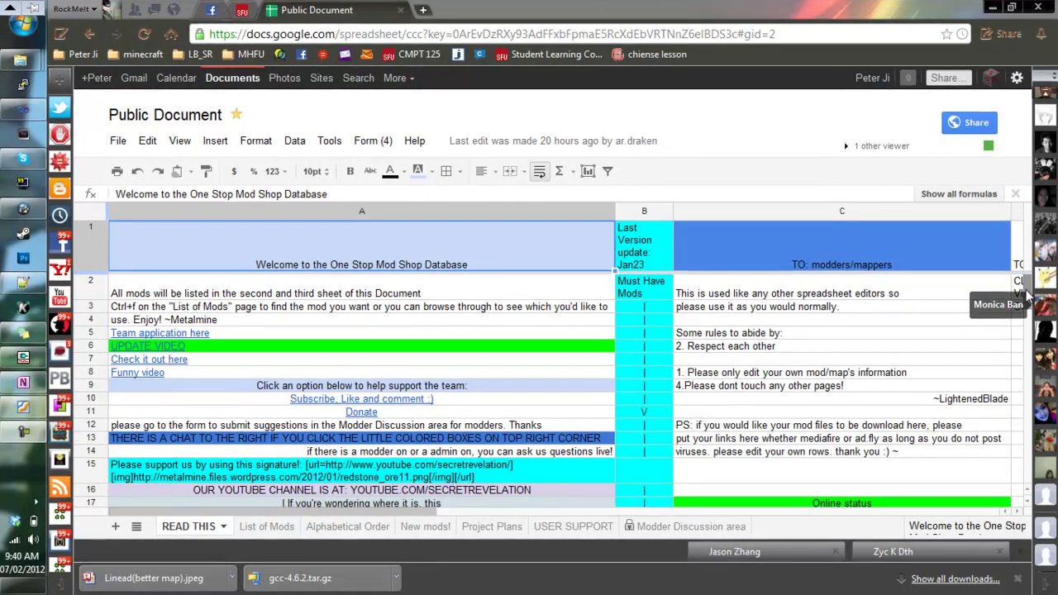
- Read through the READ THIS sheet, covering its welcome notes, support links, modder rules and tips
left_click_drag(1026, 294, 1033, 273)
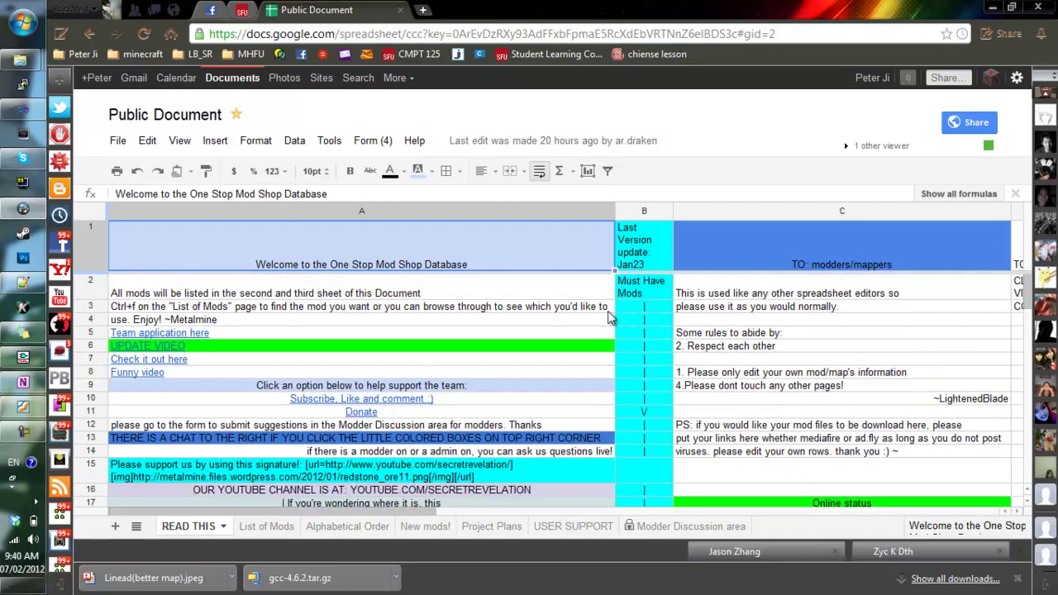
scroll(589, 338, "down", 3)
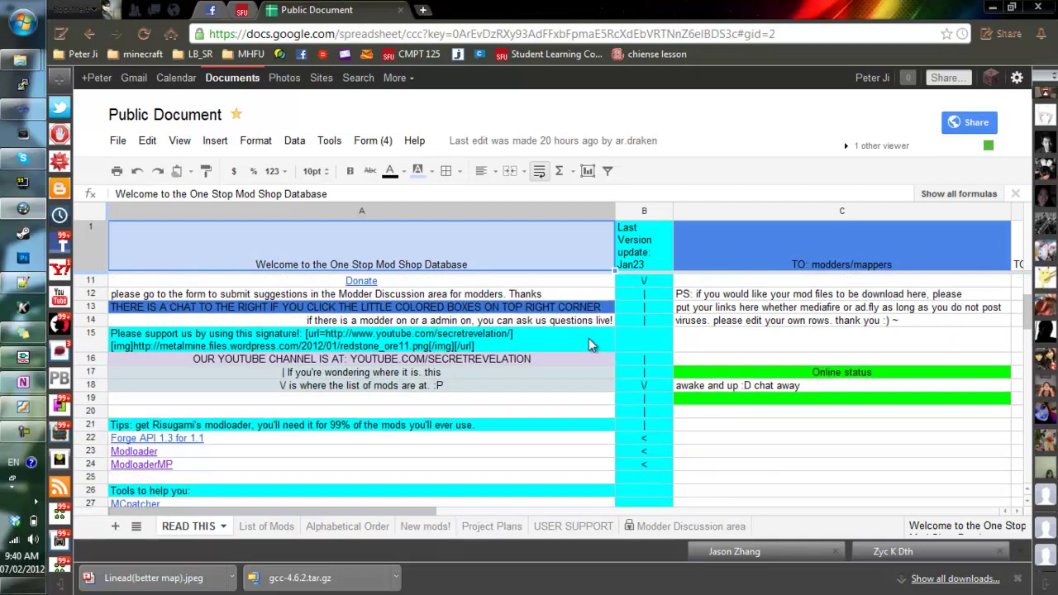
scroll(589, 338, "down", 2)
scroll(588, 338, "up", 2)
scroll(588, 338, "up", 3)
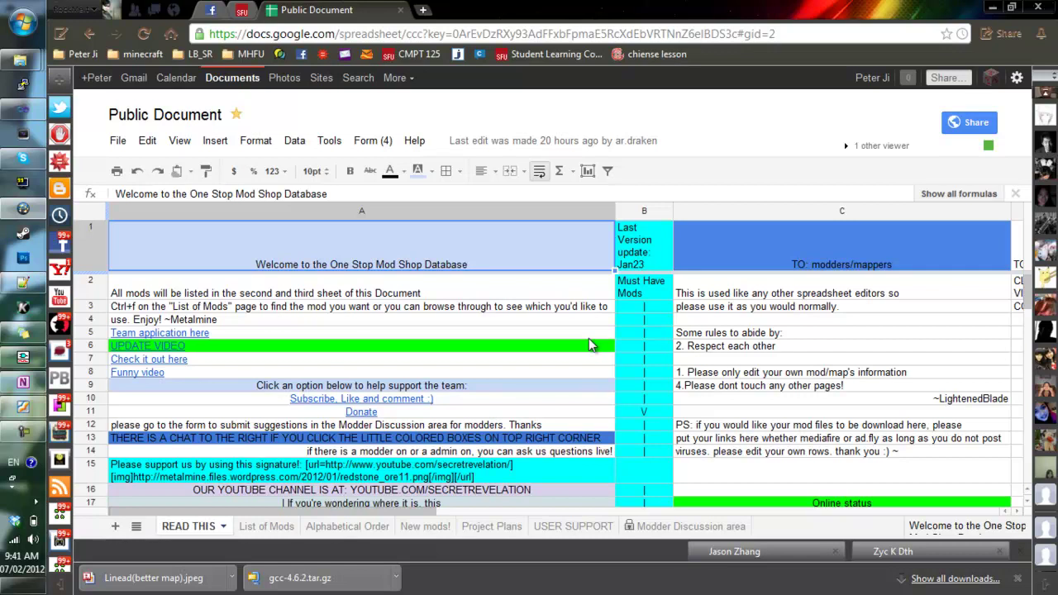
scroll(563, 318, "down", 4)
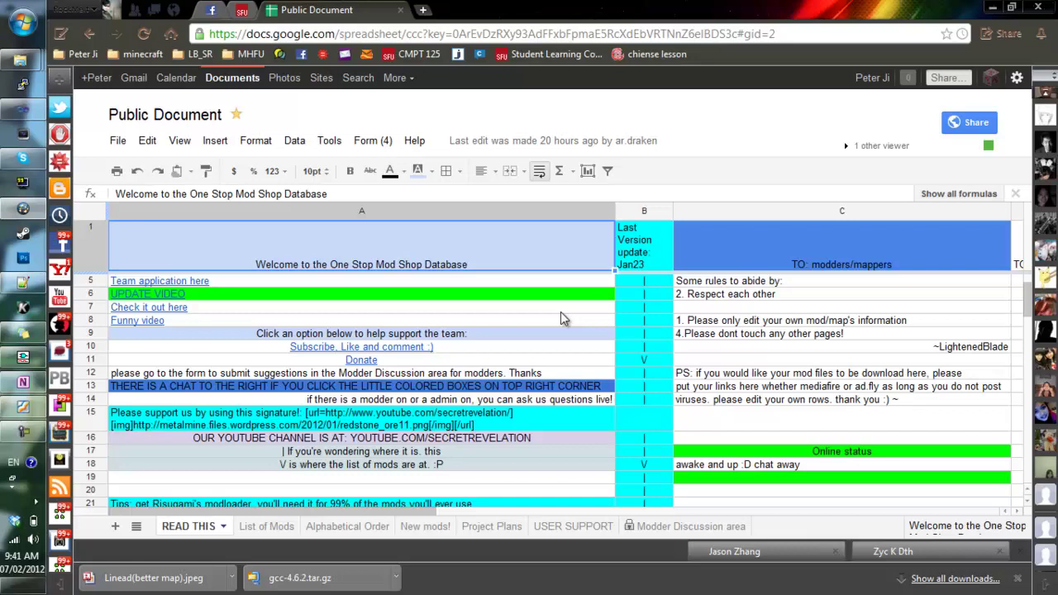
scroll(563, 319, "down", 1)
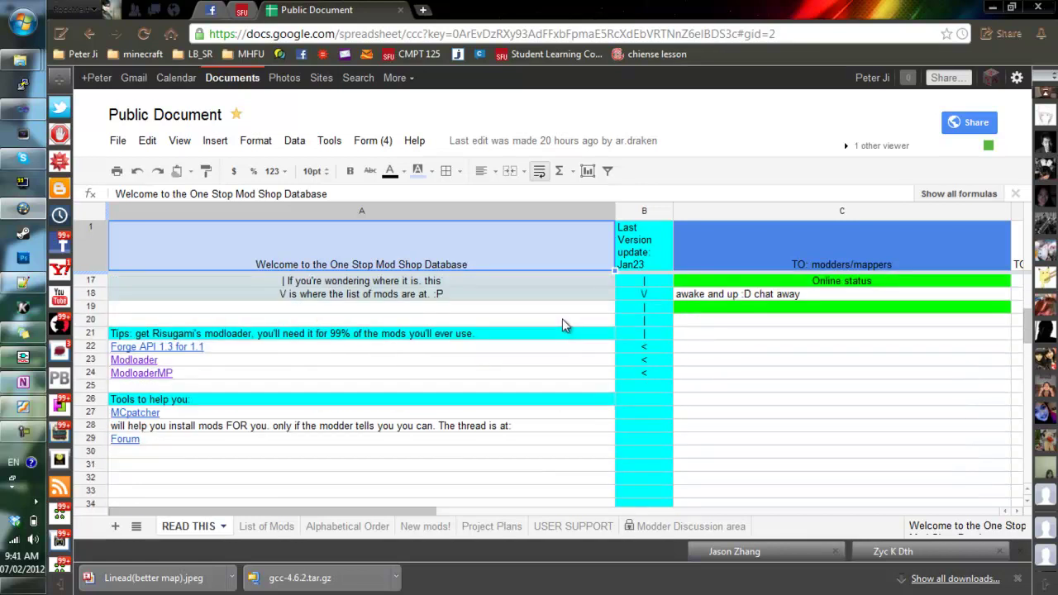
scroll(562, 323, "up", 3)
scroll(562, 330, "up", 2)
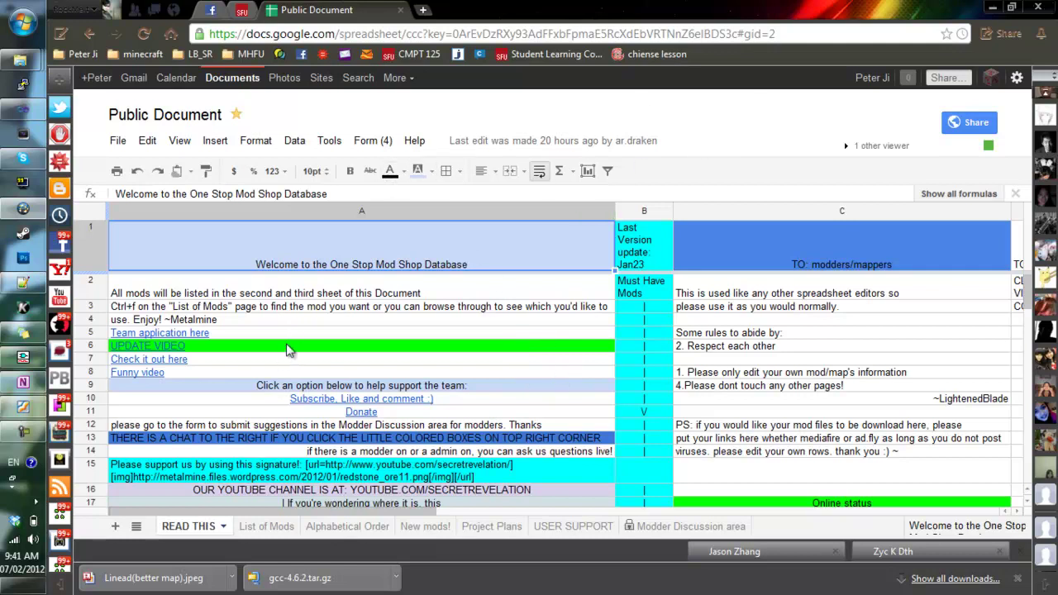
scroll(287, 347, "down", 3)
scroll(289, 352, "up", 3)
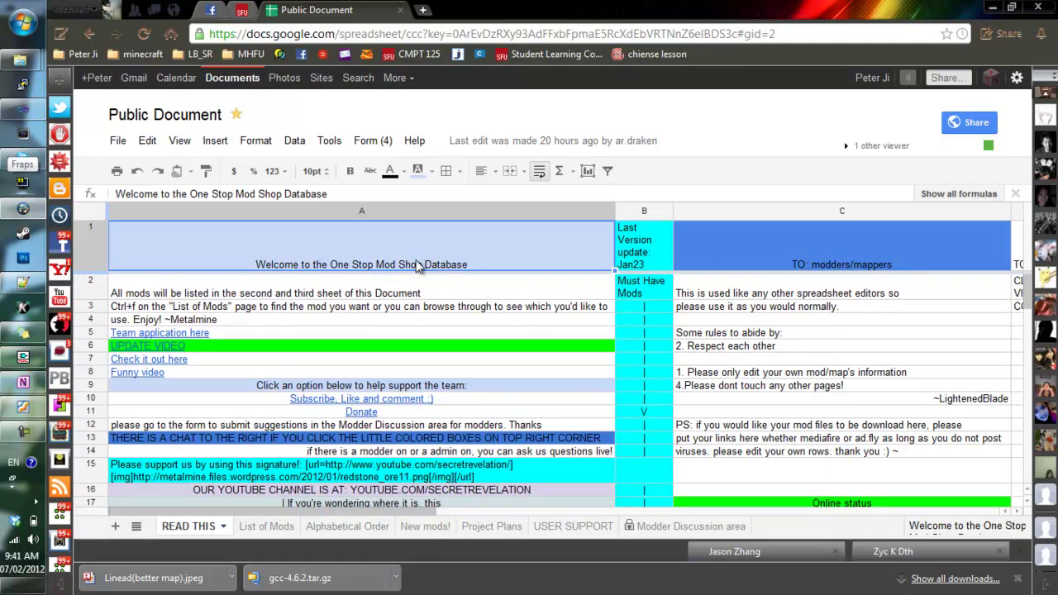
scroll(419, 264, "down", 4)
scroll(418, 327, "up", 4)
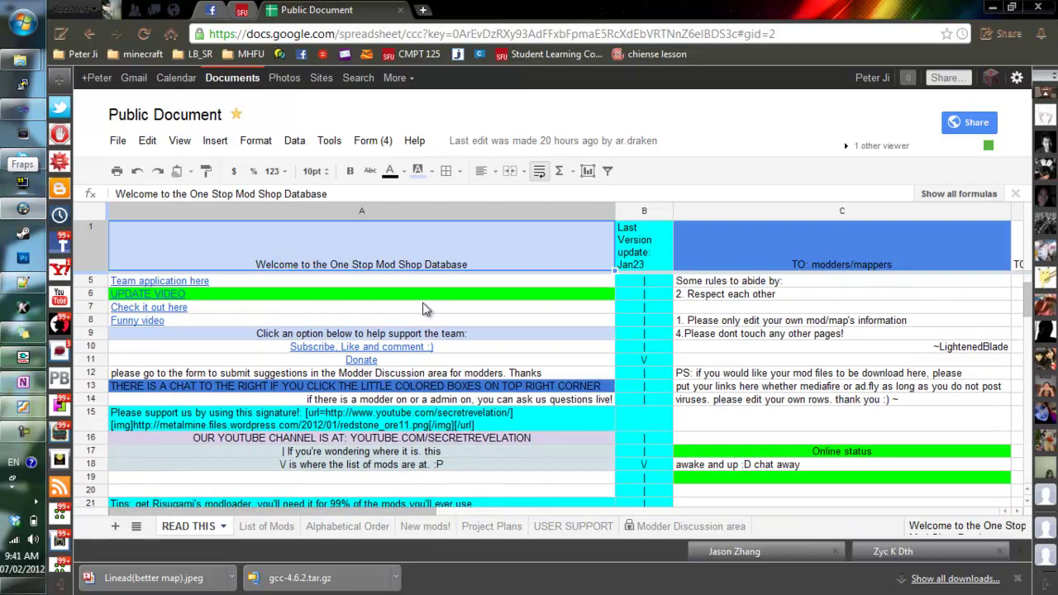
scroll(263, 353, "down", 3)
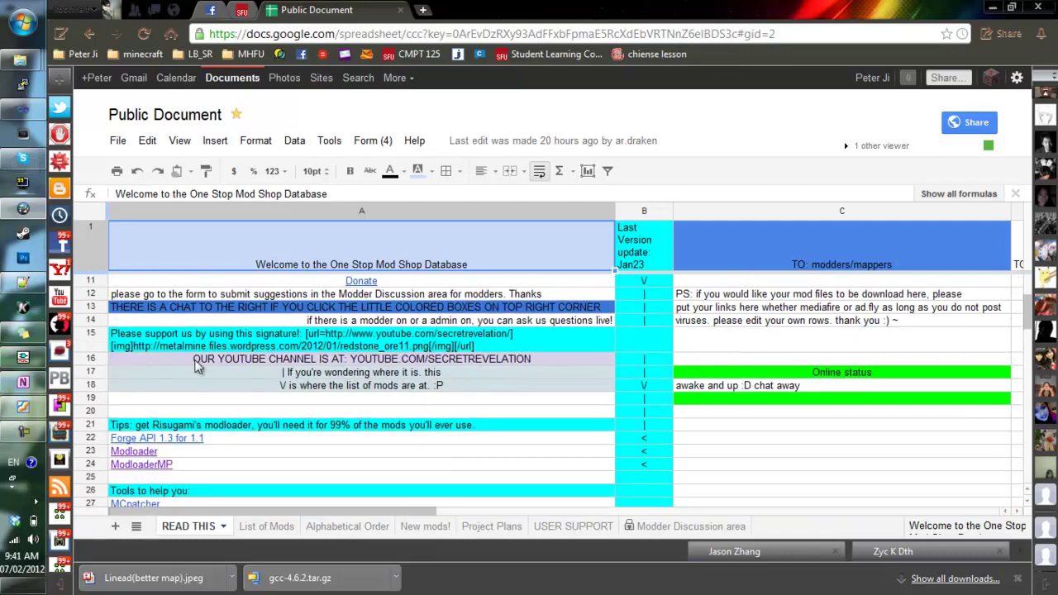
scroll(632, 349, "up", 3)
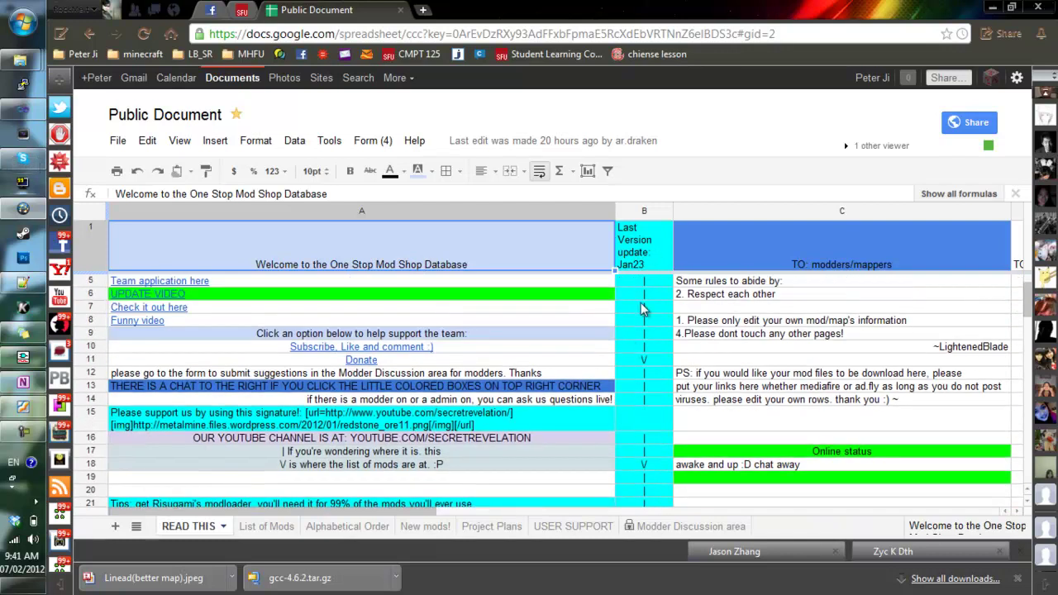
- Follow the Must Have Mods column down to the Forge API, Modloader and ModloaderMP entries and inspect the ModloaderMP link
left_click(642, 301)
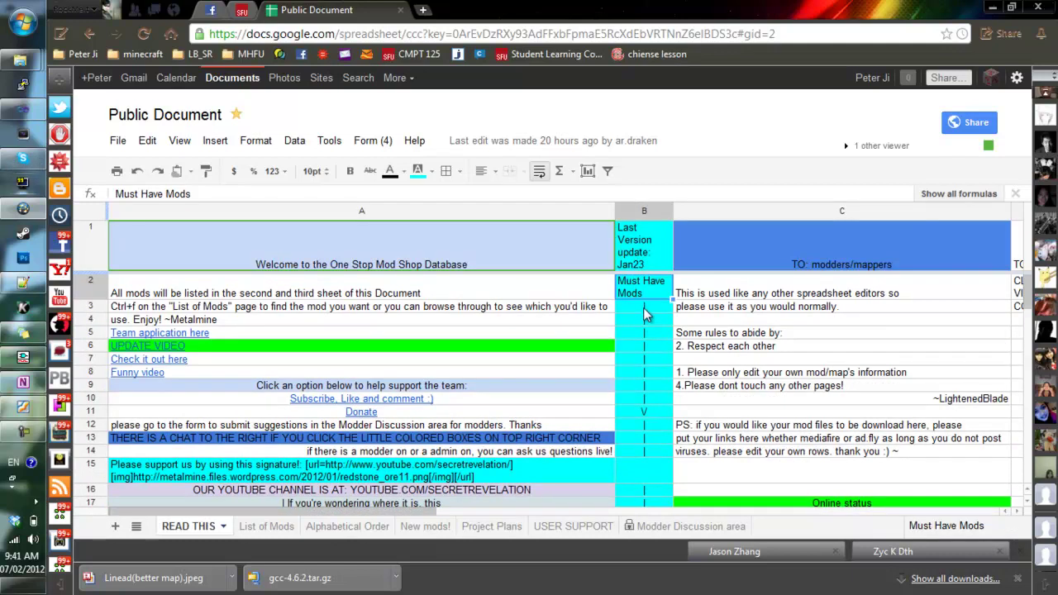
scroll(647, 337, "down", 2)
scroll(646, 331, "down", 4)
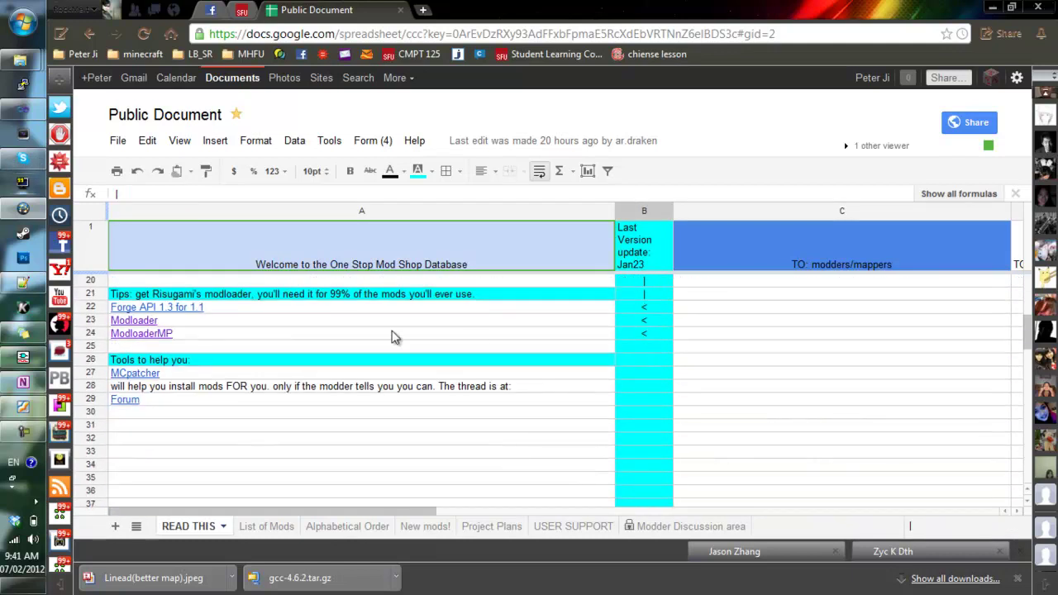
left_click_drag(349, 307, 352, 339)
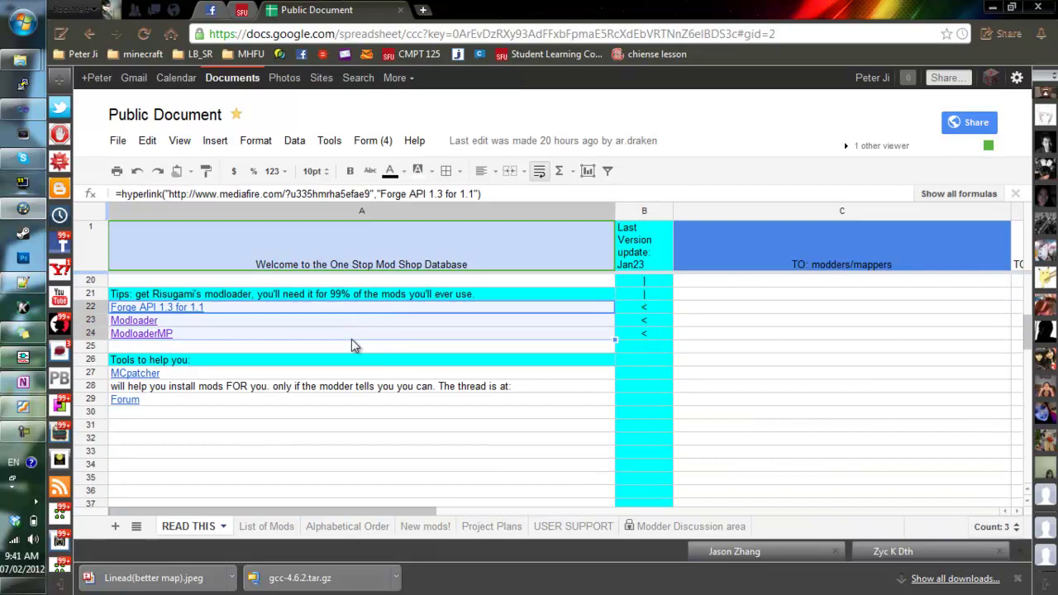
left_click(339, 334)
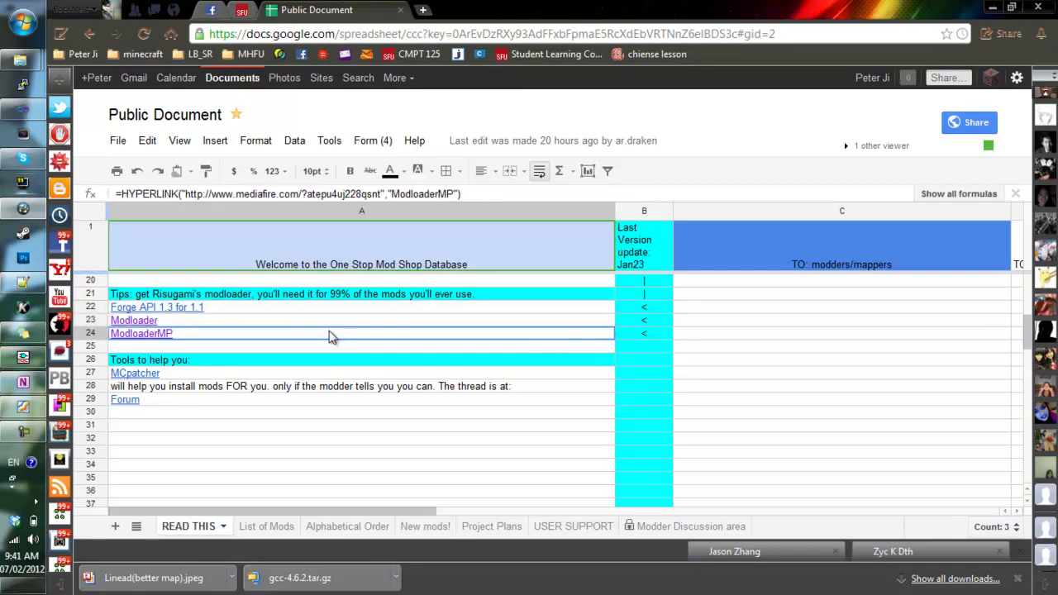
left_click(335, 323)
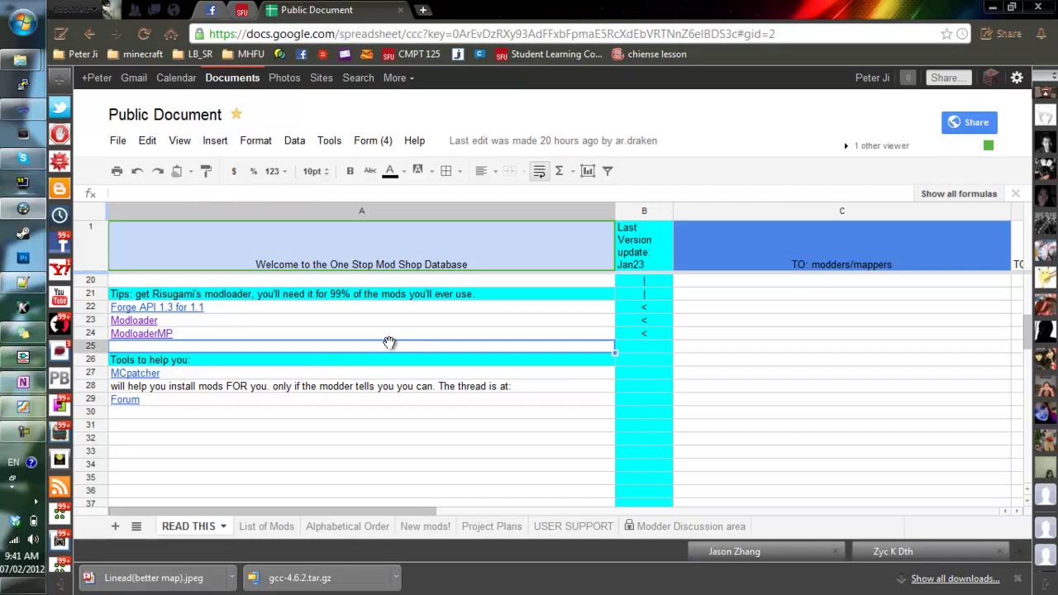
left_click(389, 336)
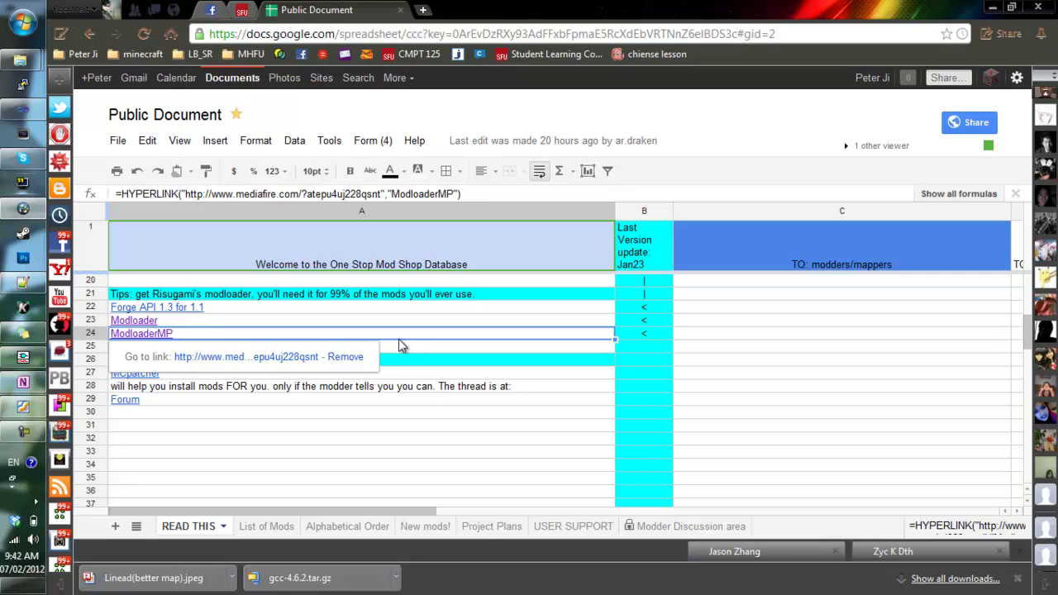
- Inspect the download link of the Forge API 1.3 for 1.1 entry, then deselect it
left_click(408, 311)
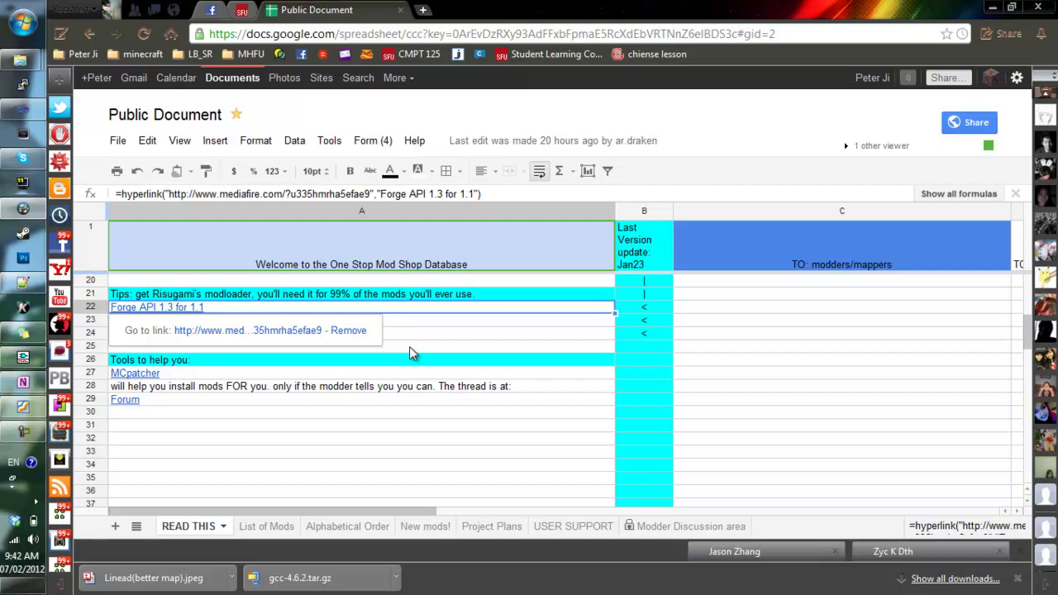
left_click(410, 346)
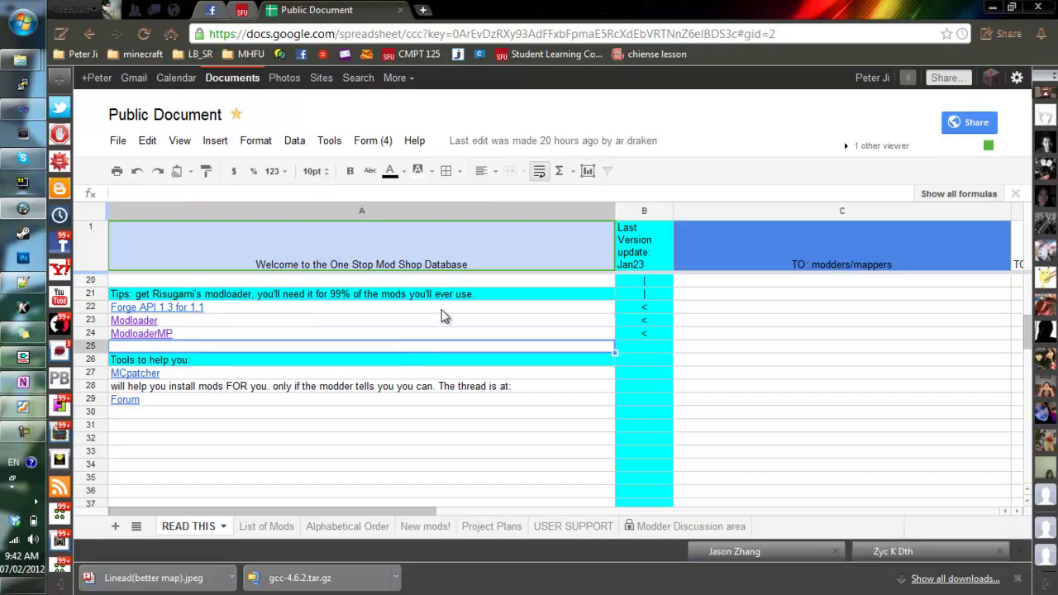
left_click(444, 309)
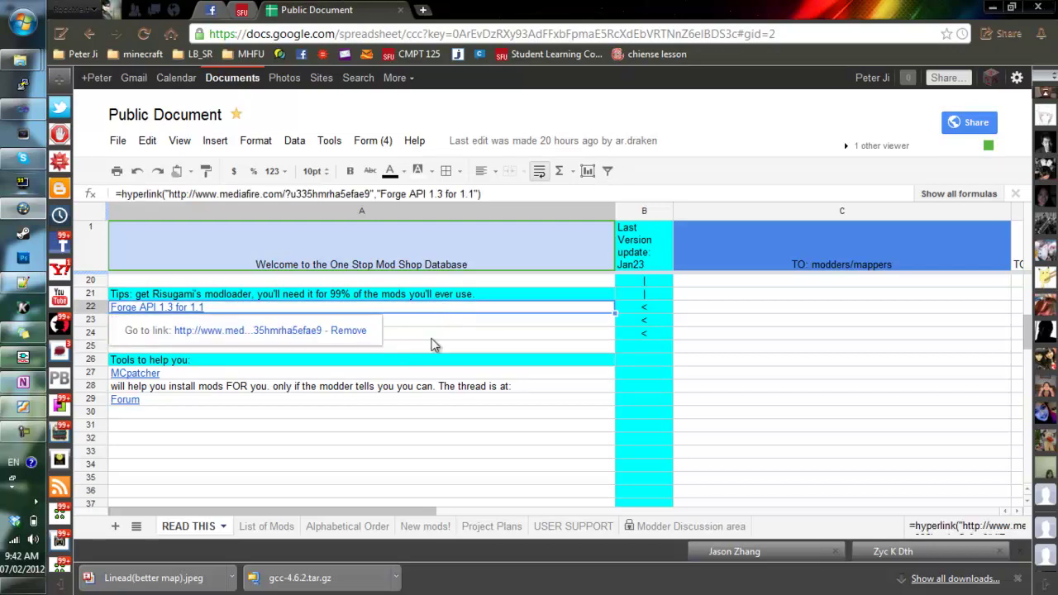
left_click(427, 346)
left_click(364, 312)
left_click(396, 360)
left_click(402, 347)
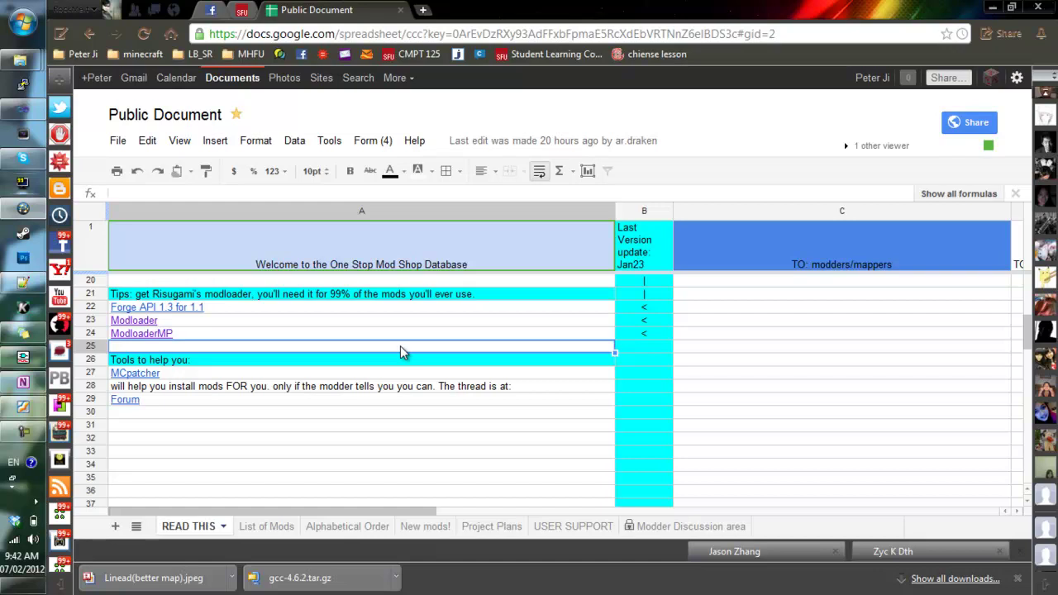
- Review the READ THIS sheet again and inspect the download link of the Modloader entry
scroll(400, 346, "up", 3)
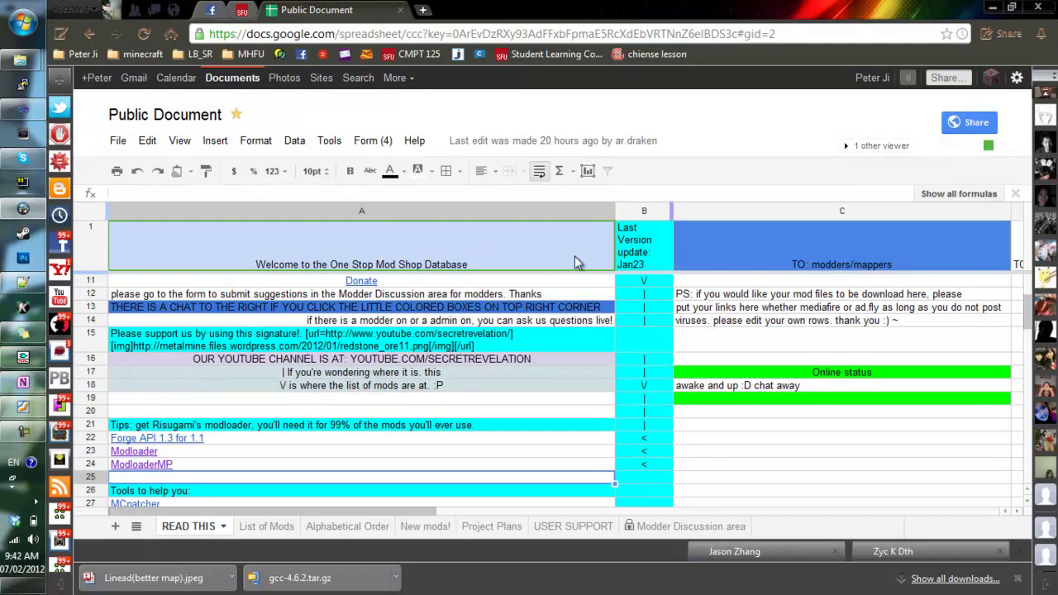
scroll(378, 427, "up", 3)
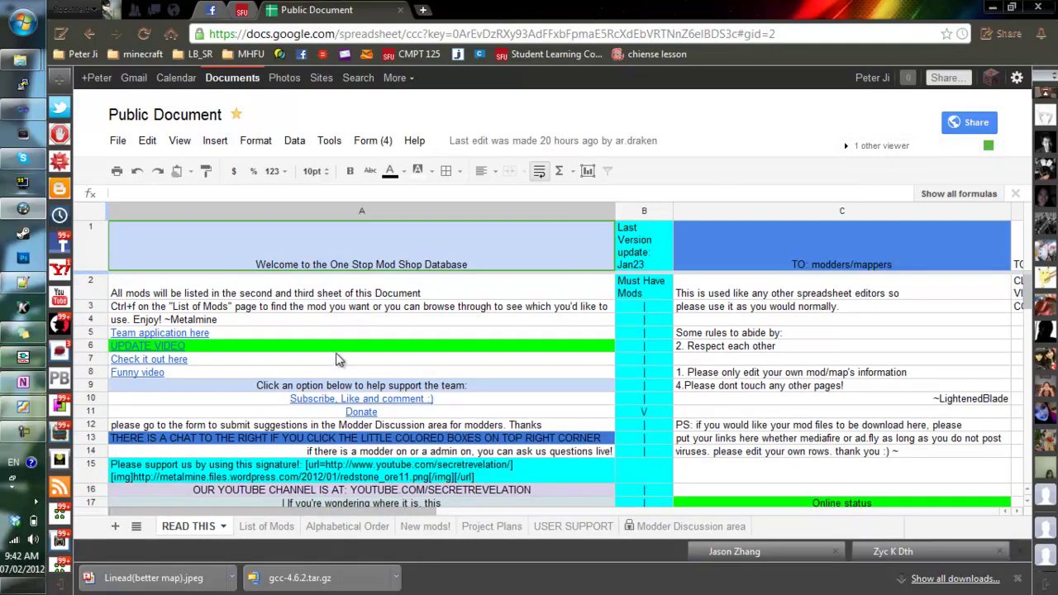
scroll(302, 304, "down", 5)
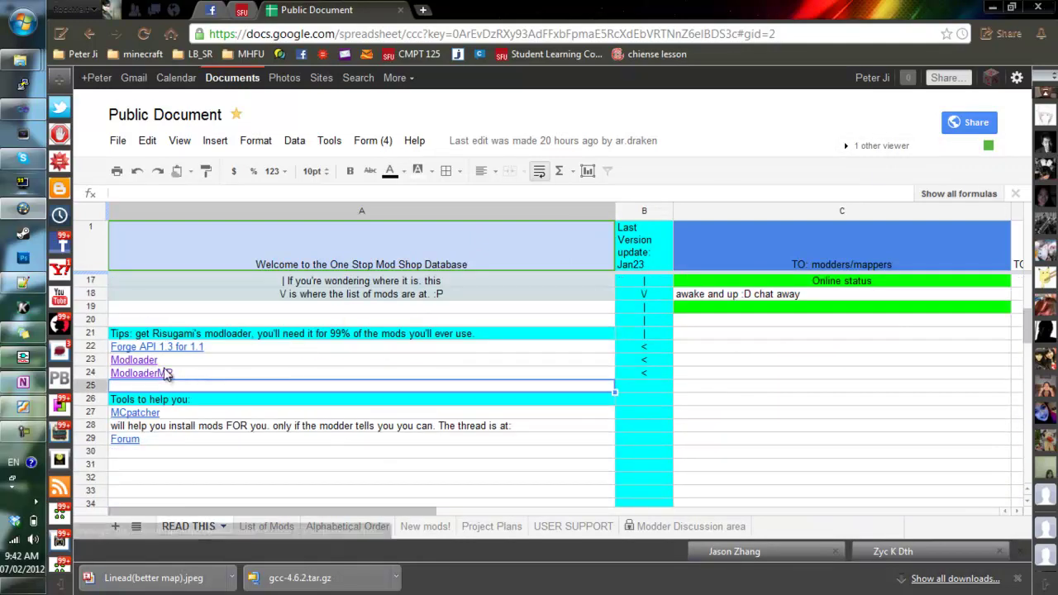
left_click(235, 363)
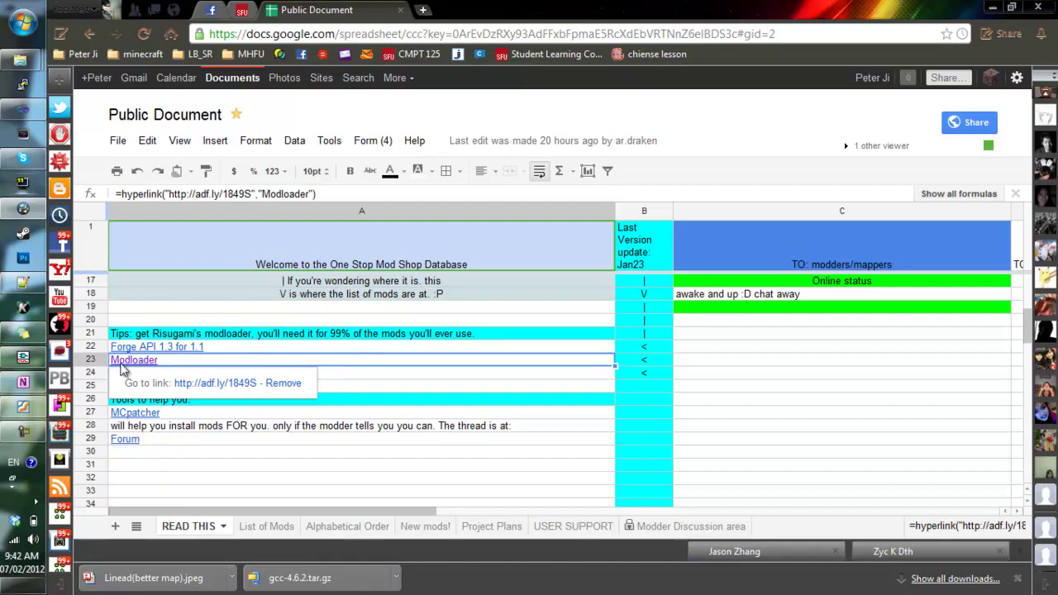
scroll(320, 348, "up", 5)
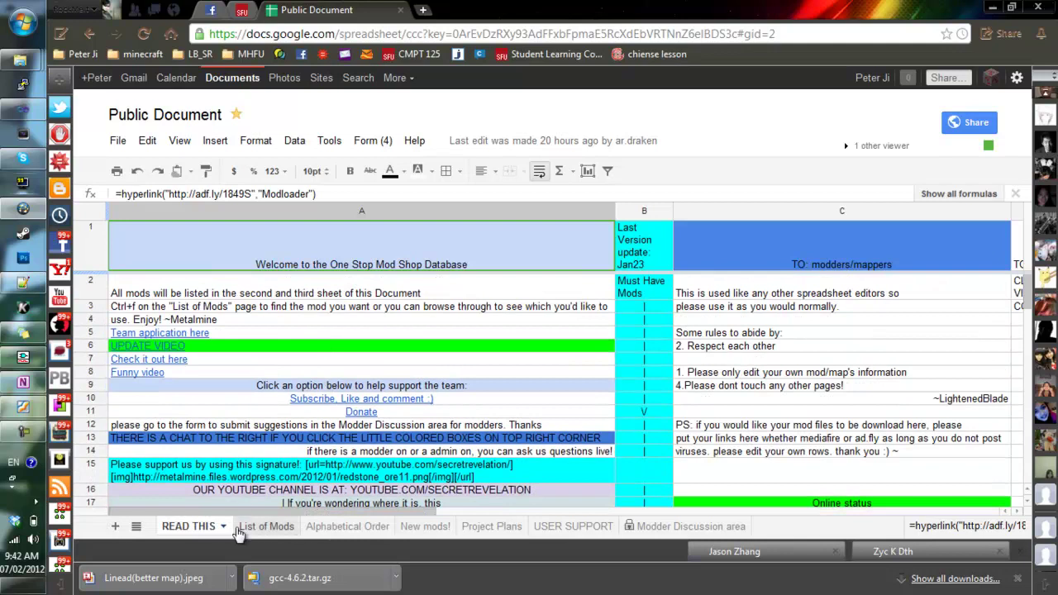
- Switch to the List of Mods sheet and browse its mod entries, returning to the first rows
left_click(277, 529)
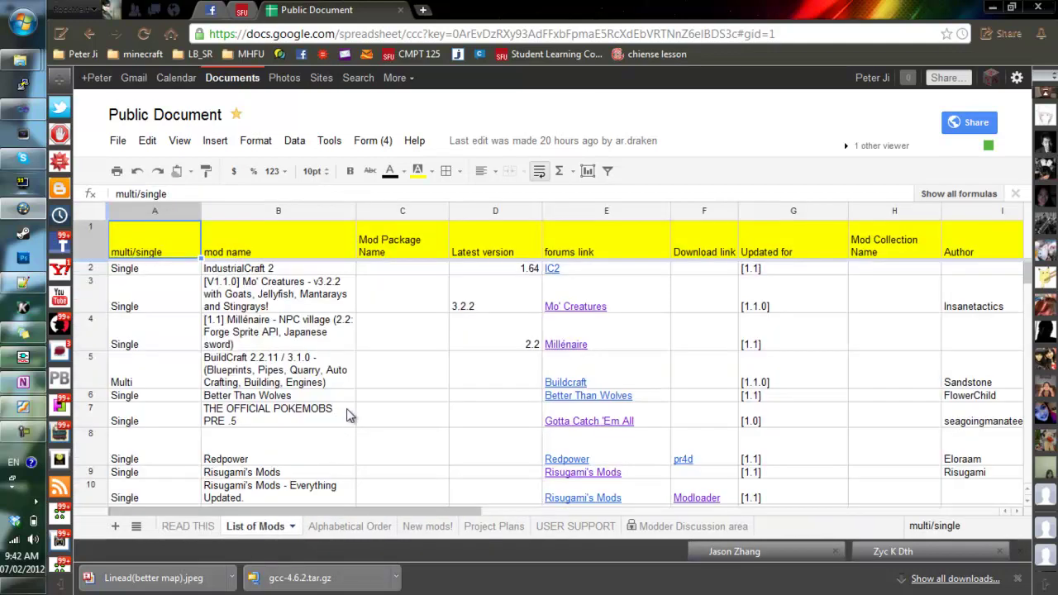
scroll(809, 353, "down", 5)
scroll(808, 353, "down", 15)
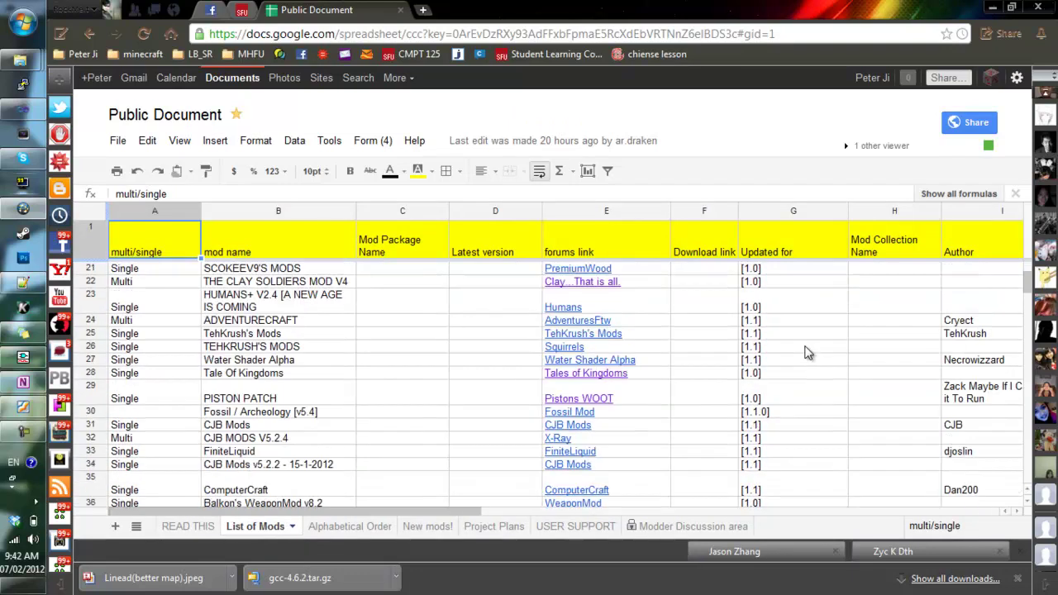
scroll(808, 356, "down", 10)
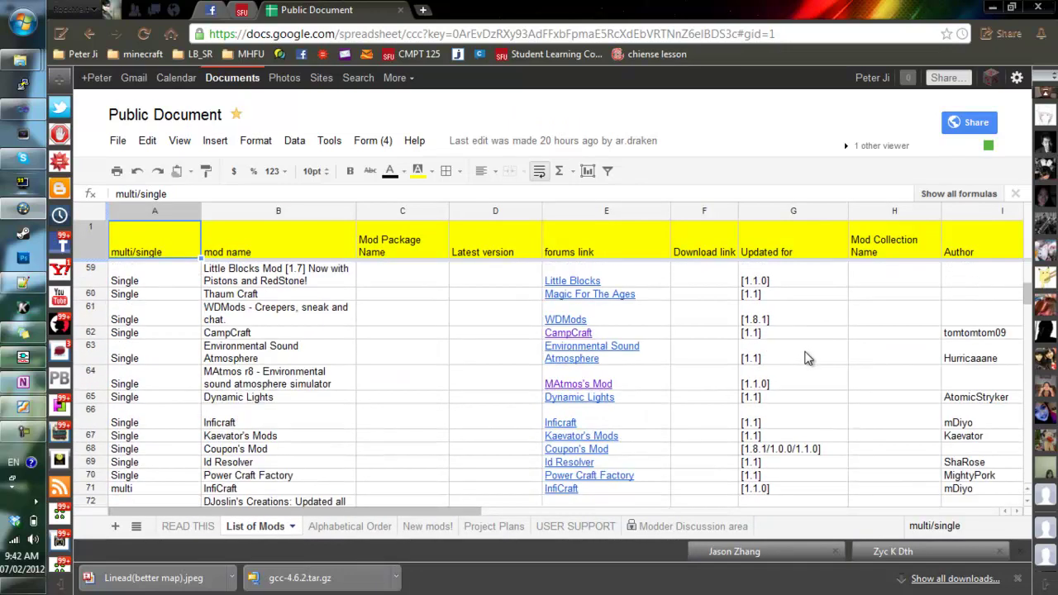
scroll(388, 356, "up", 5)
scroll(551, 376, "up", 12)
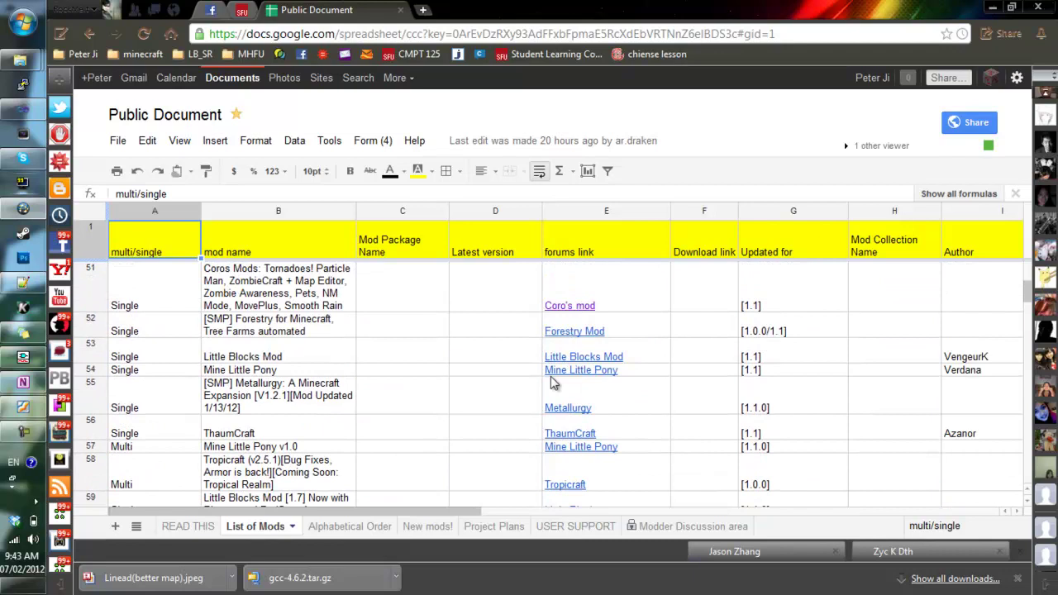
scroll(568, 378, "up", 10)
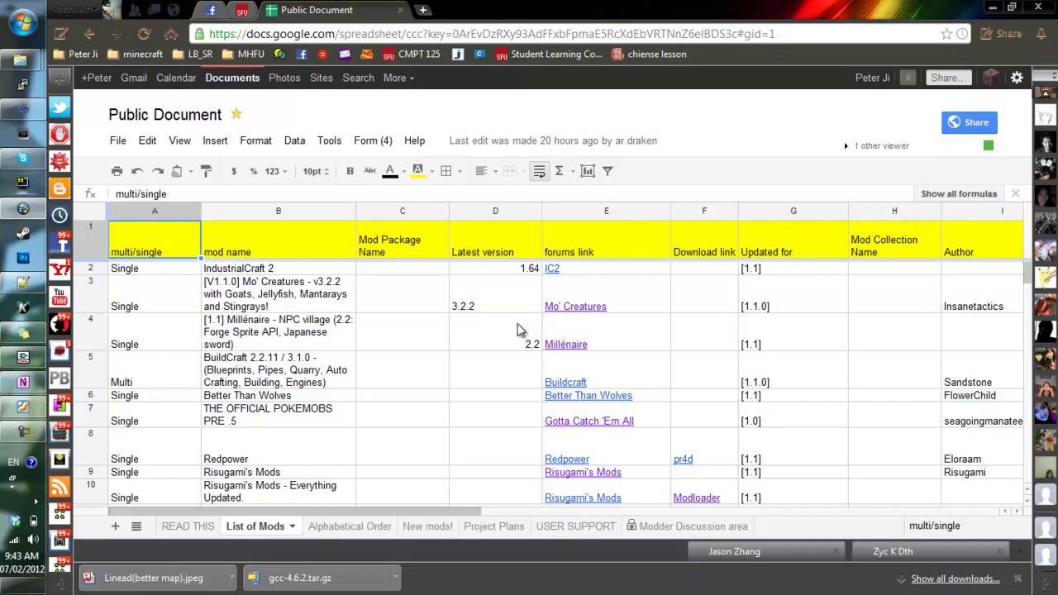
- Find Equivalent Exchange v5.7.3 in the mod list and open its forum link
scroll(518, 330, "down", 1)
scroll(515, 337, "up", 1)
scroll(506, 339, "down", 2)
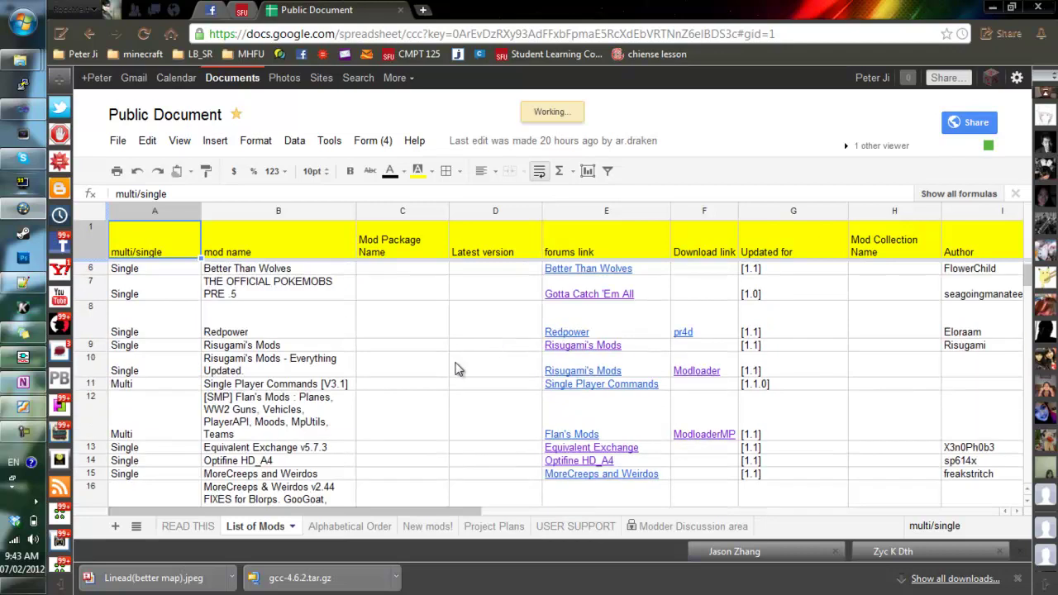
scroll(453, 373, "down", 2)
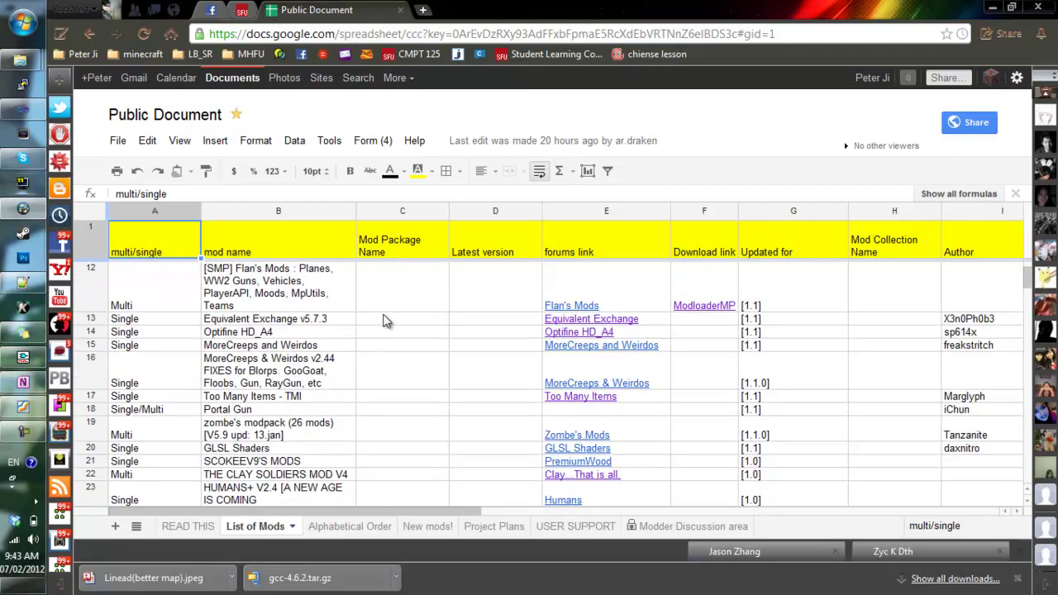
left_click(352, 322)
left_click(488, 322)
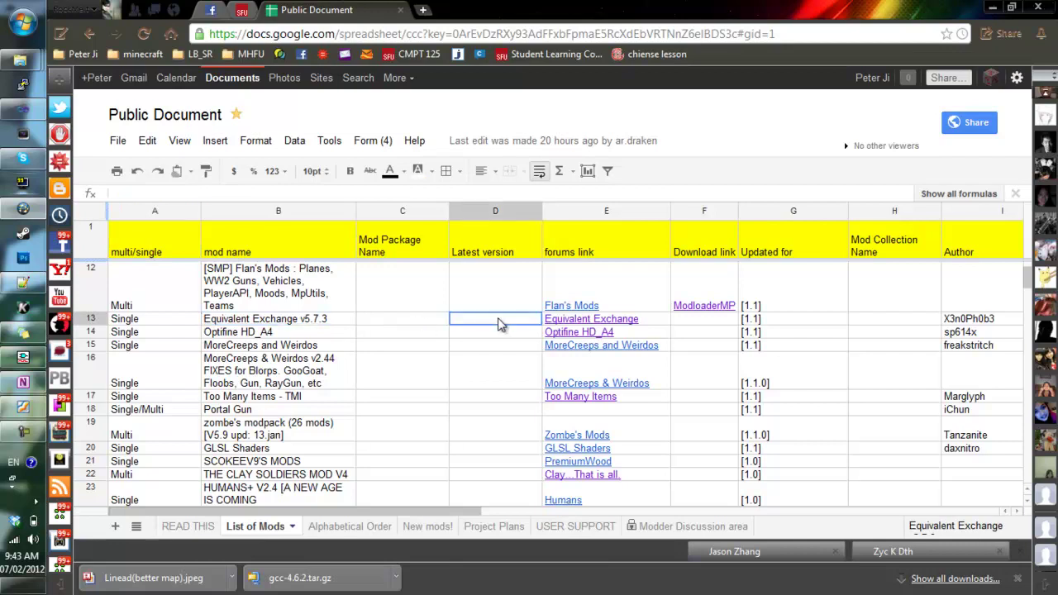
left_click(590, 323)
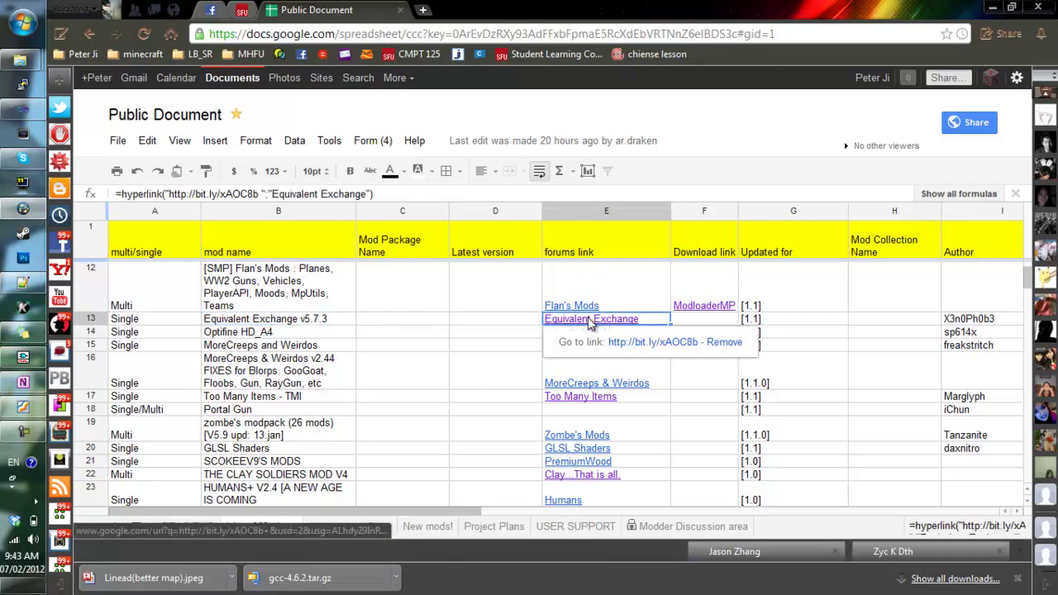
left_click(647, 351)
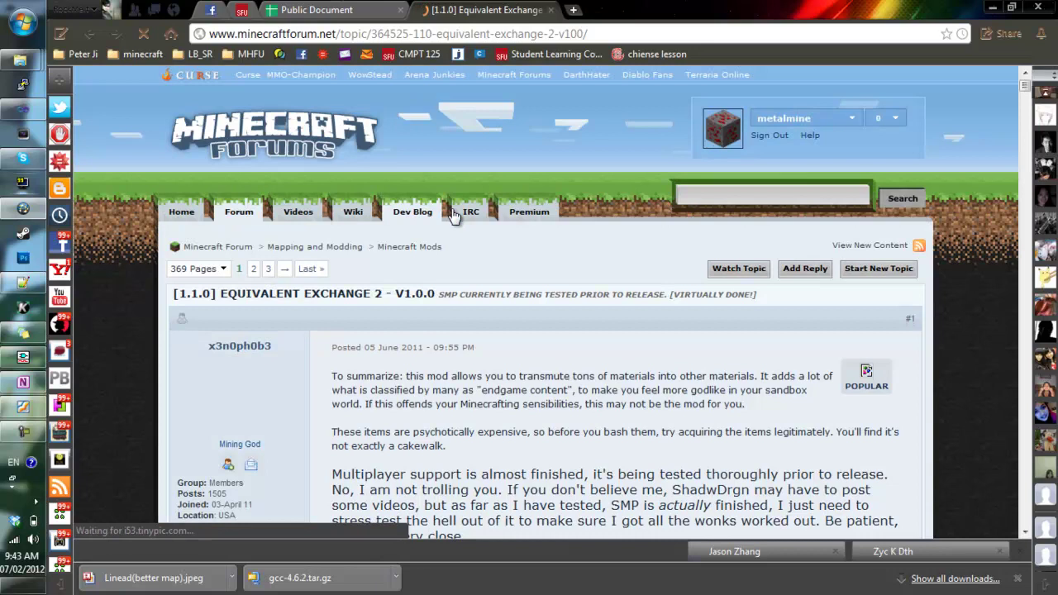
- Read the Equivalent Exchange 2 topic down to its downloads, briefly expanding the Recent Changes and Videos spoilers
scroll(450, 214, "down", 1)
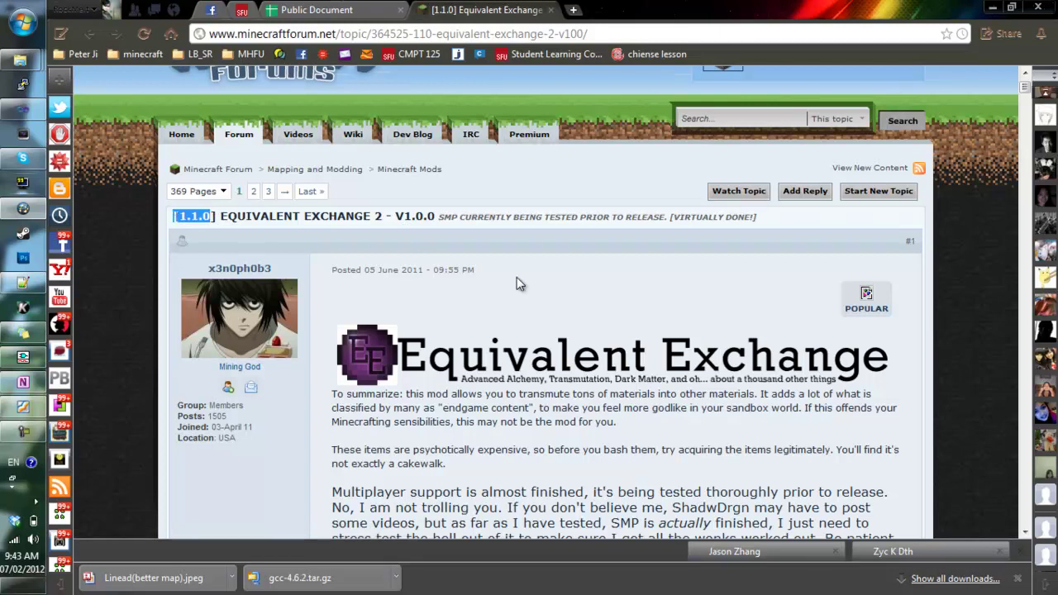
scroll(540, 288, "down", 5)
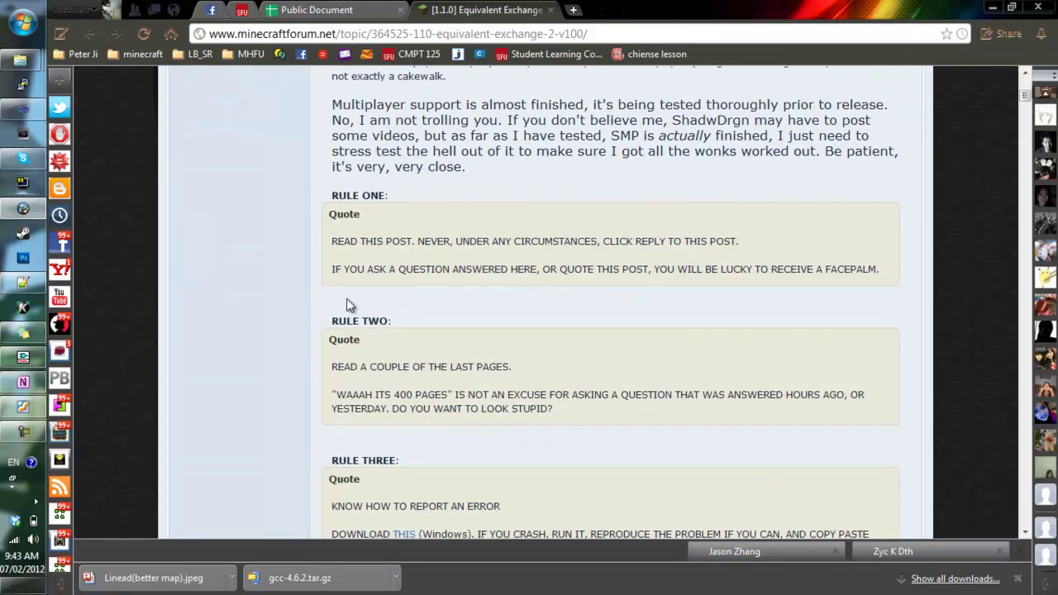
scroll(348, 306, "down", 20)
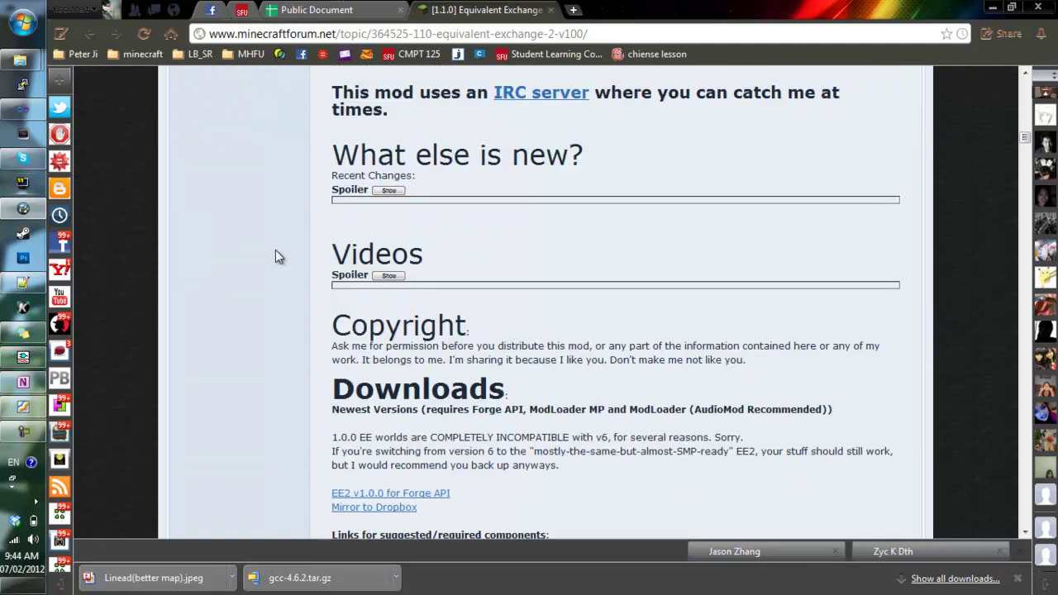
left_click(391, 192)
left_click(391, 192)
left_click(388, 276)
left_click(388, 277)
- Examine the Downloads section, highlighting the suggested and required component links, including ModLoader and AudioMod, ModLoaderMP and ForgeAPI
scroll(384, 282, "down", 4)
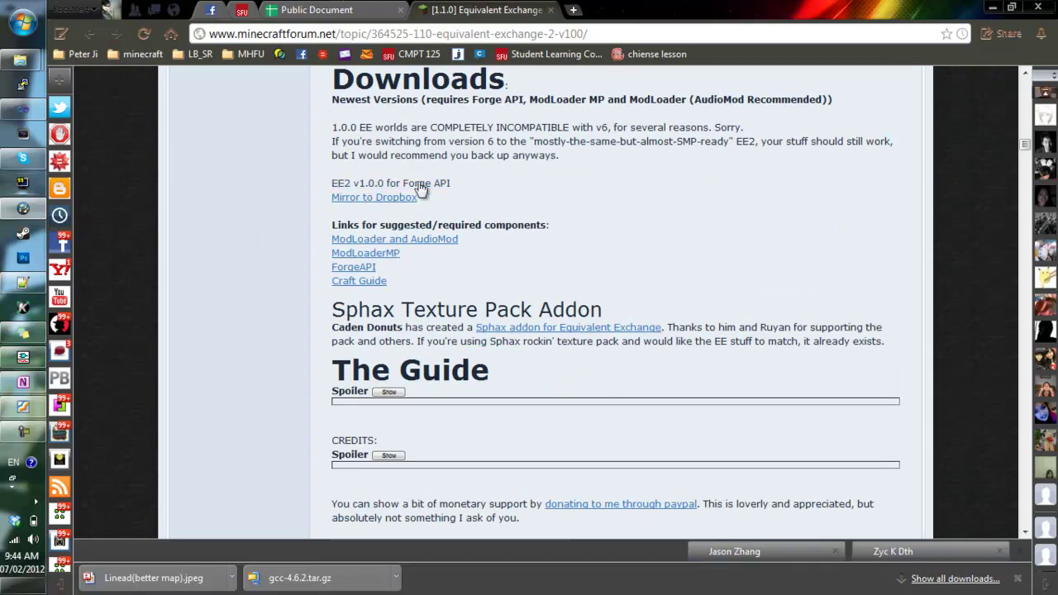
scroll(425, 180, "up", 1)
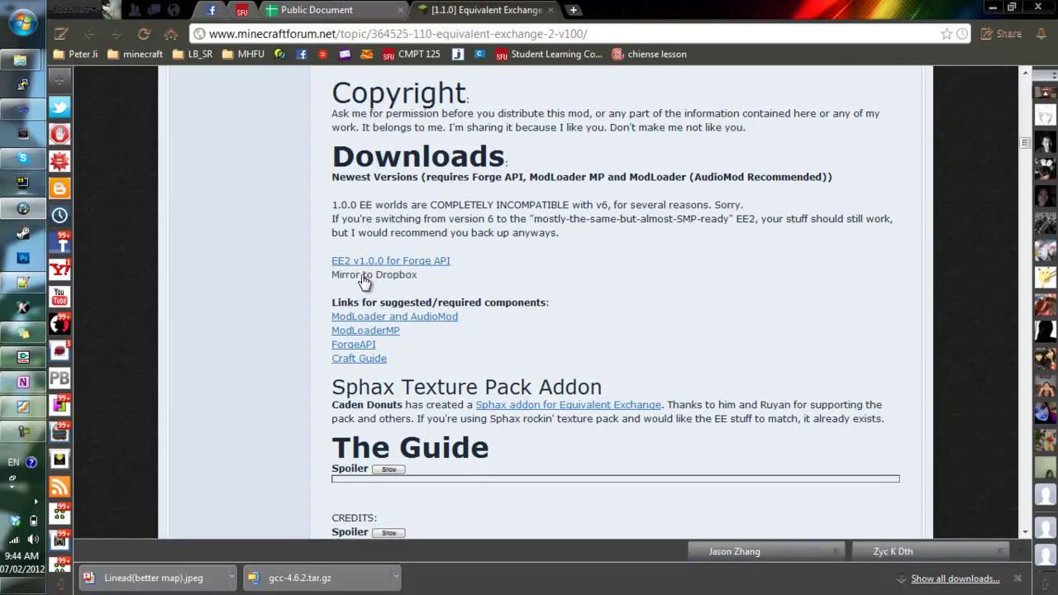
scroll(314, 289, "down", 1)
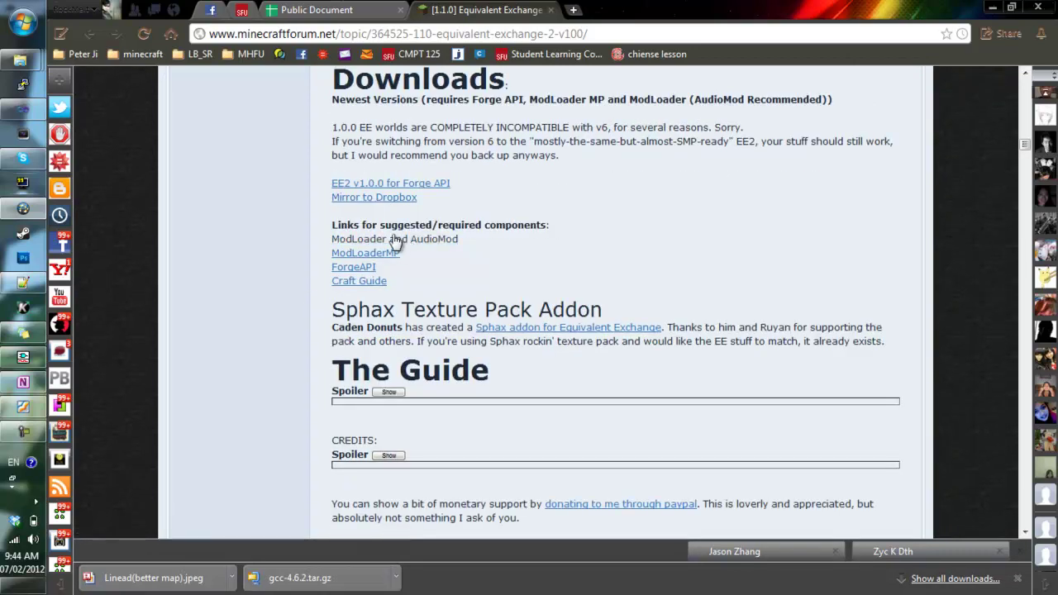
left_click_drag(421, 225, 534, 225)
left_click(474, 239)
left_click_drag(474, 240, 314, 234)
left_click(311, 257)
left_click_drag(405, 254, 320, 253)
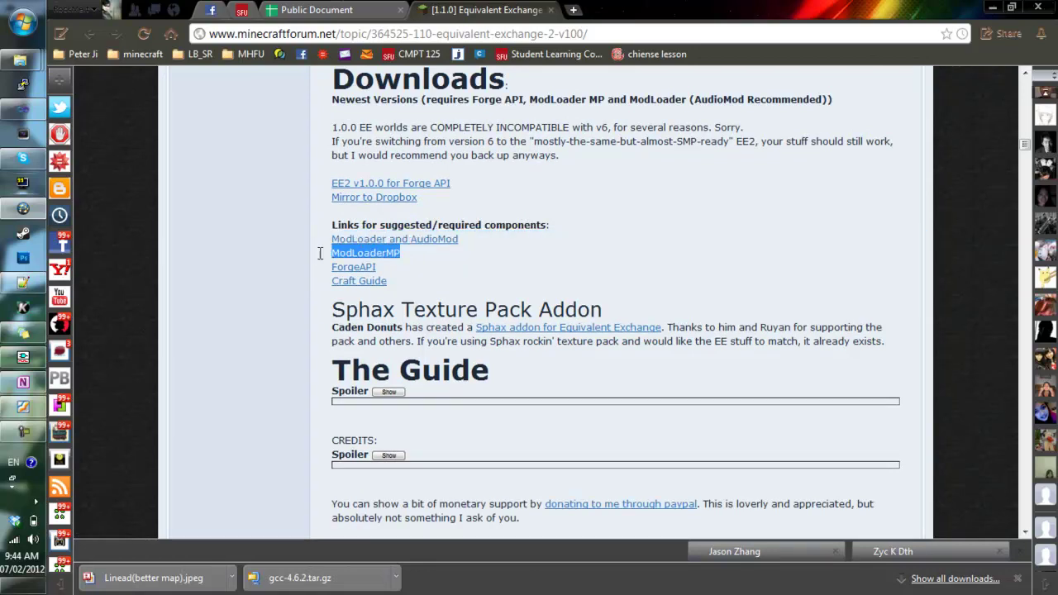
left_click(484, 288)
left_click_drag(411, 269, 328, 264)
left_click_drag(471, 290, 316, 287)
left_click(377, 283)
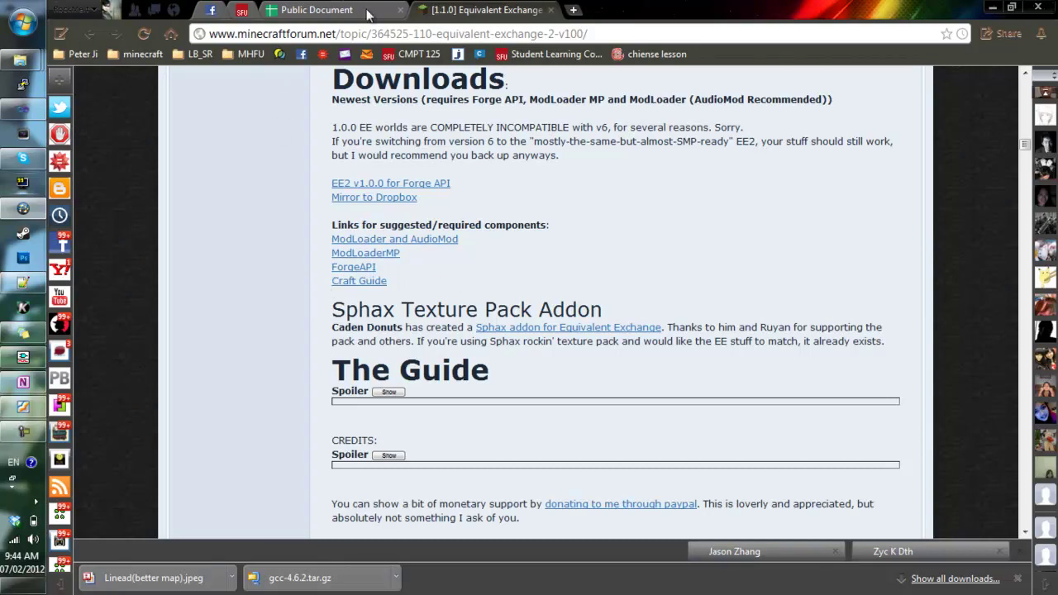
- Look inside The Guide and Credits spoilers of the forum post and collapse them again
left_click(369, 12)
left_click(537, 10)
scroll(296, 321, "down", 1)
left_click(397, 316)
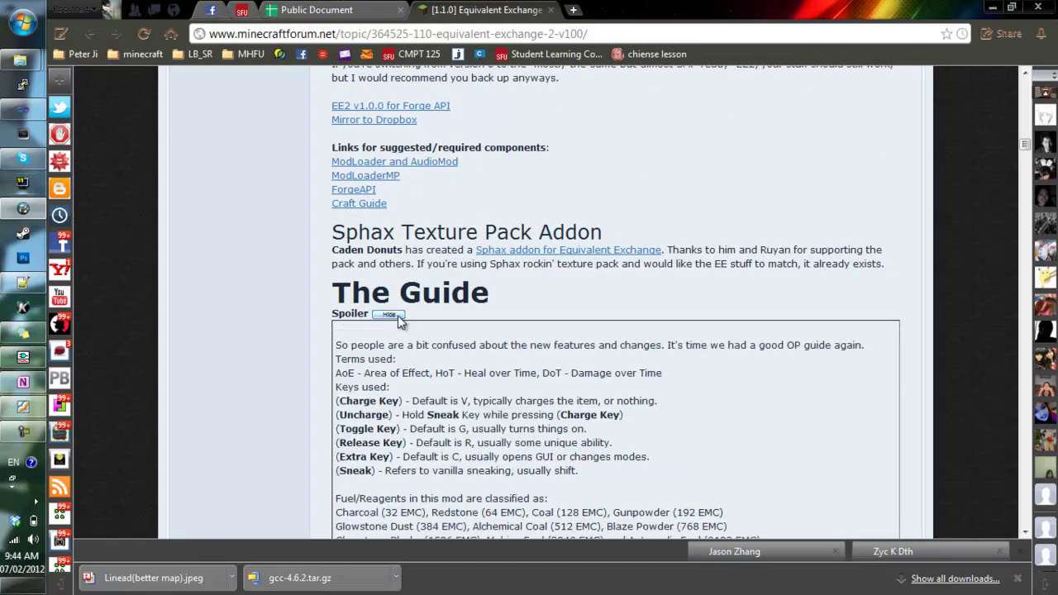
left_click(388, 315)
scroll(392, 319, "down", 1)
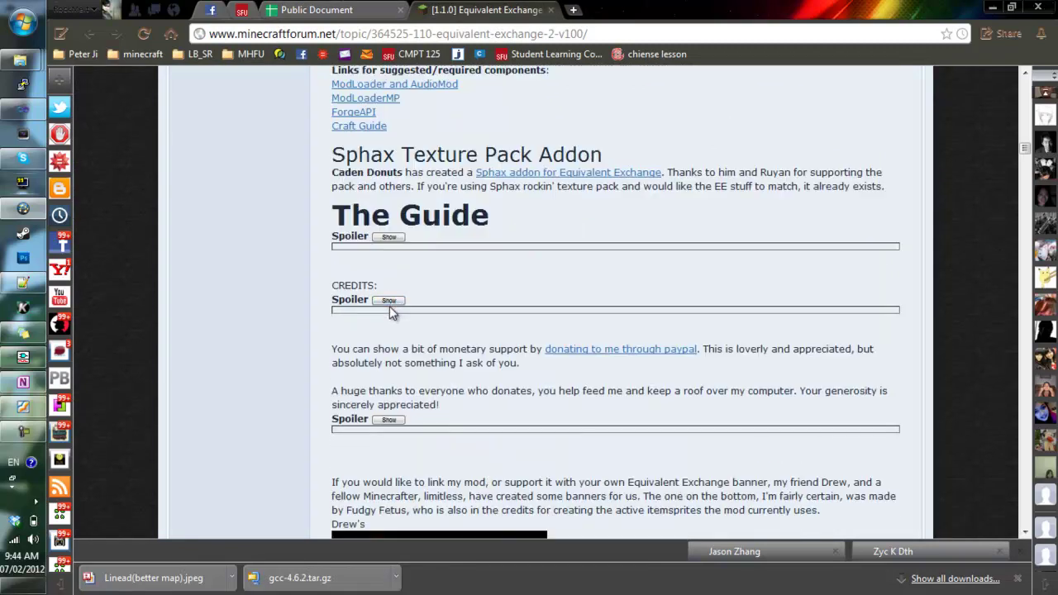
left_click(390, 301)
scroll(390, 303, "down", 2)
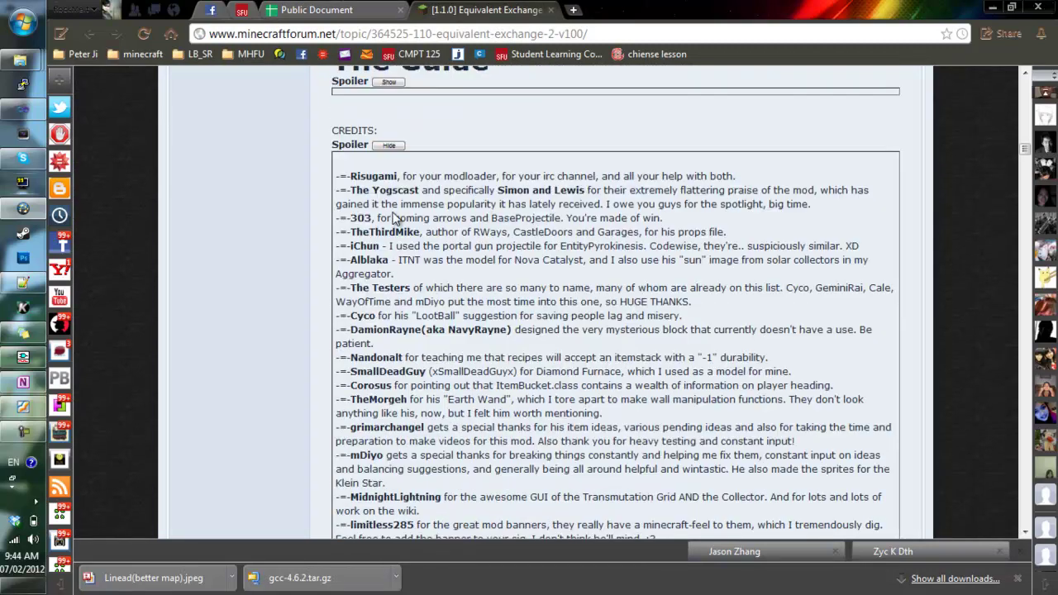
left_click(389, 145)
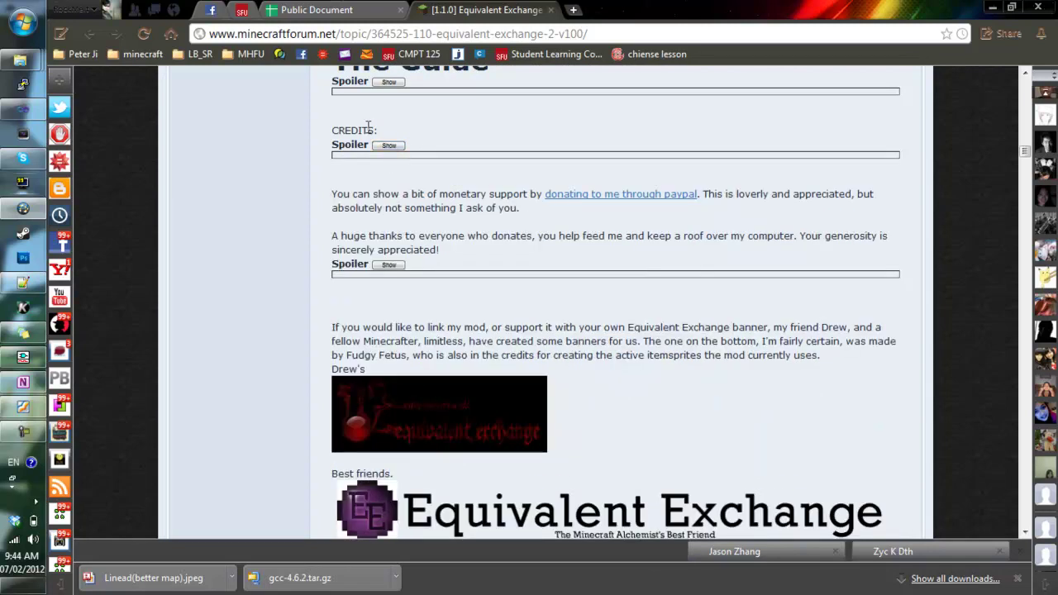
left_click(385, 82)
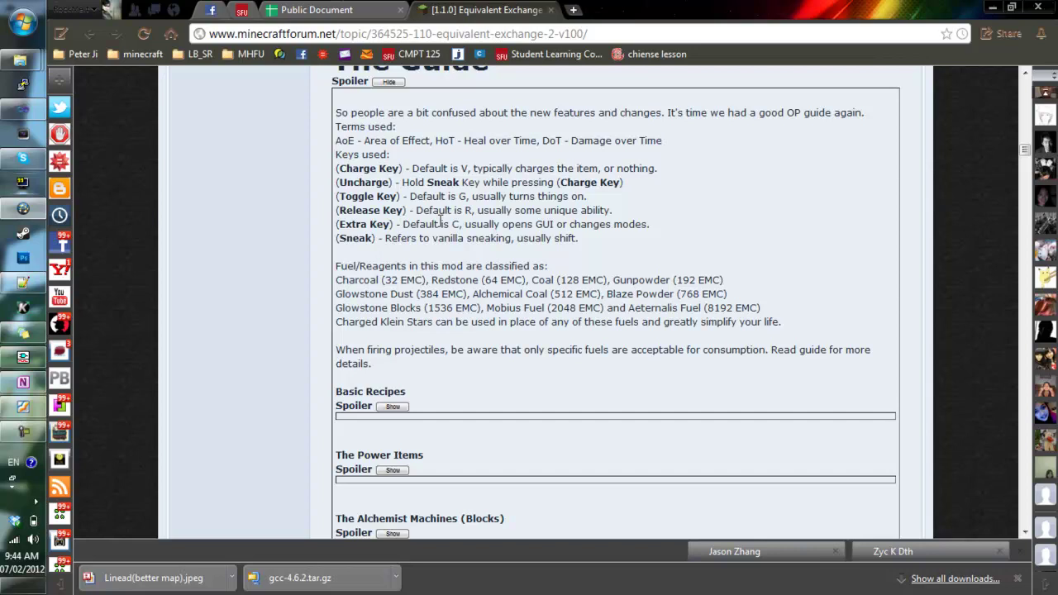
left_click(382, 82)
- Skim the rest of the Equivalent Exchange topic and close its page, returning to the mod spreadsheet
scroll(306, 199, "down", 4)
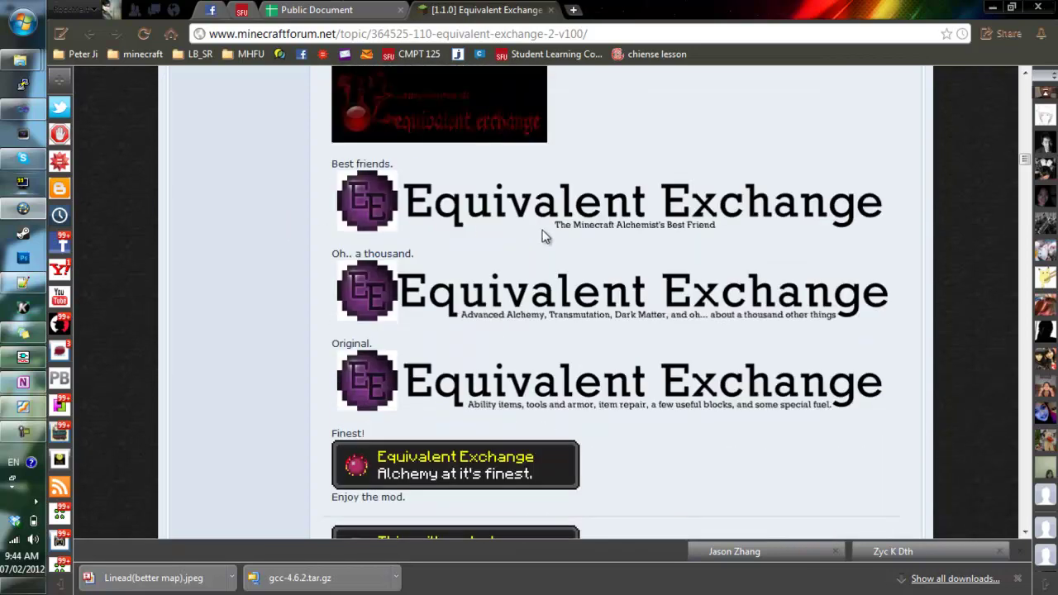
scroll(496, 265, "down", 5)
scroll(436, 285, "down", 5)
scroll(418, 273, "up", 15)
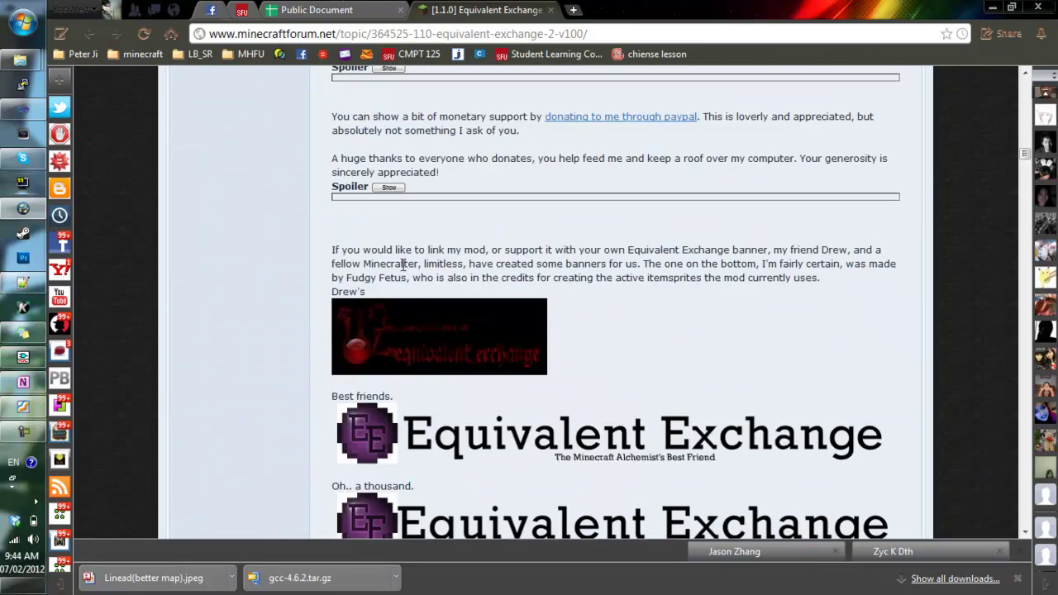
scroll(418, 263, "up", 12)
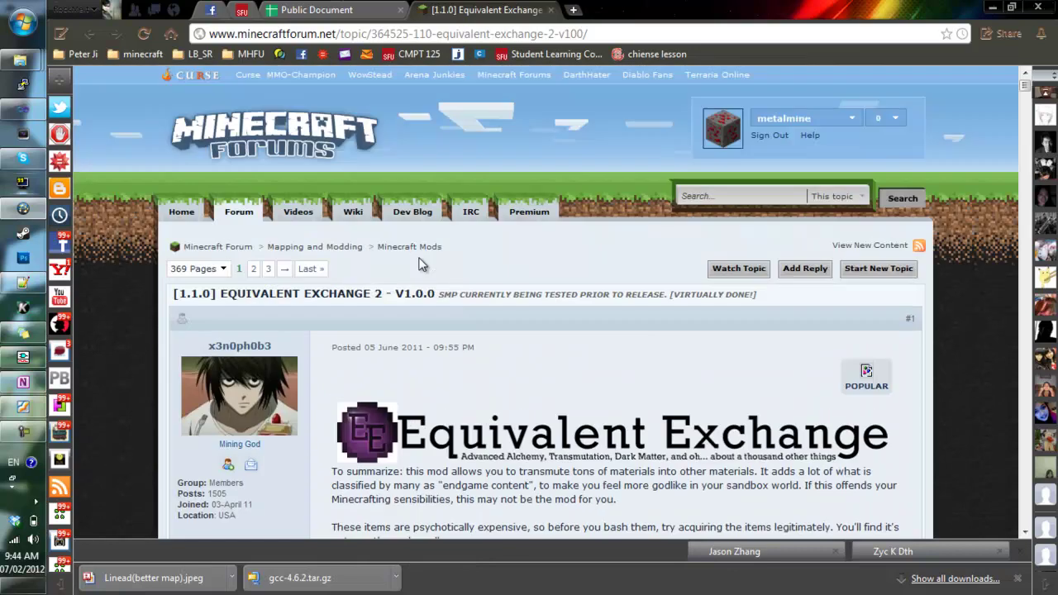
scroll(497, 265, "down", 5)
scroll(586, 266, "up", 1)
scroll(586, 267, "up", 4)
left_click(331, 9)
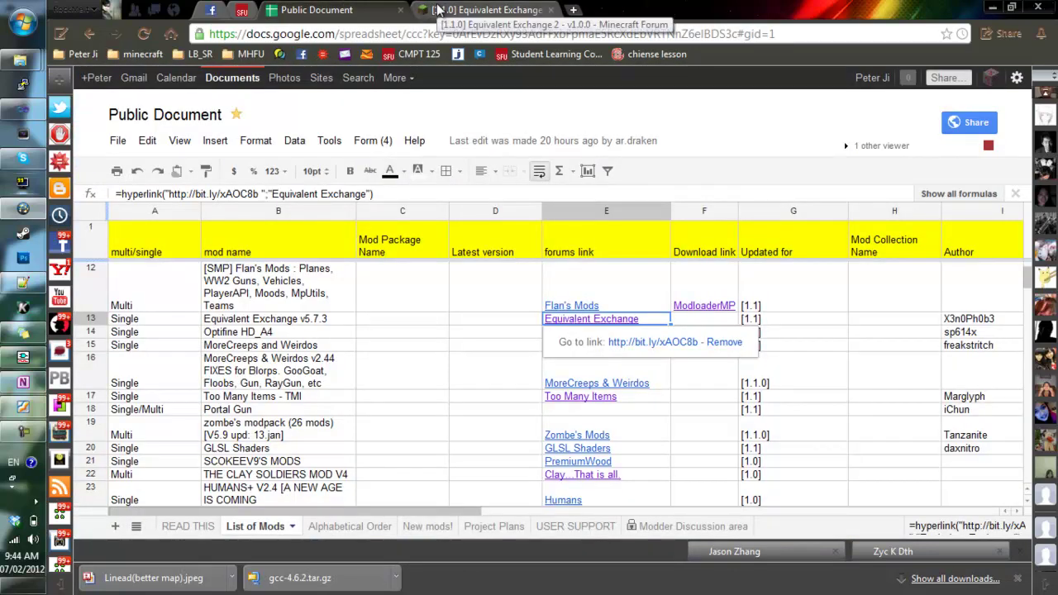
left_click(551, 10)
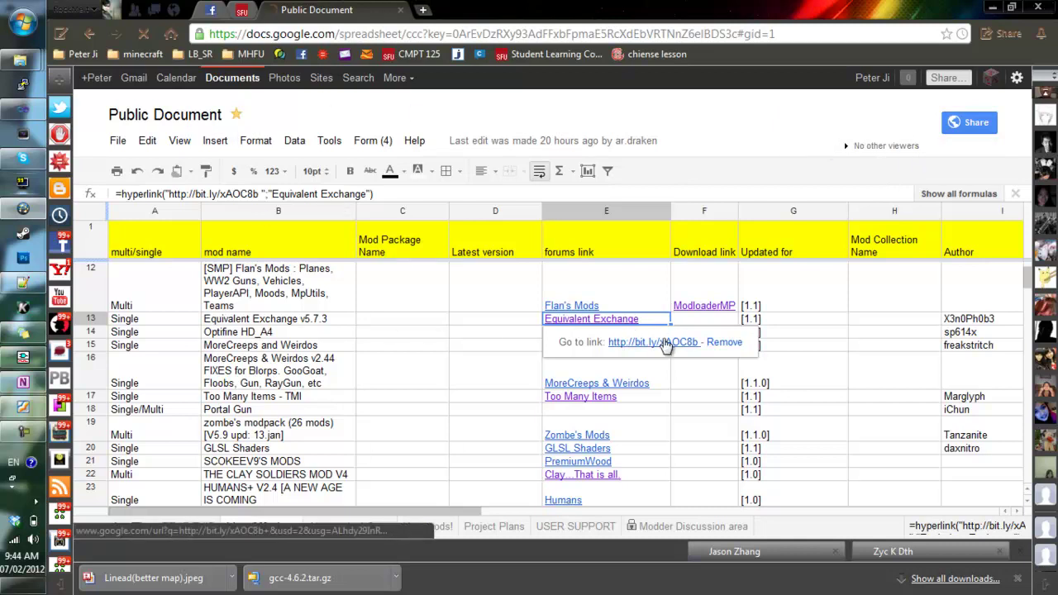
- Open the minecraft mods folder in Windows Explorer, look through its zip files and maximize the window
mouse_move(20, 61)
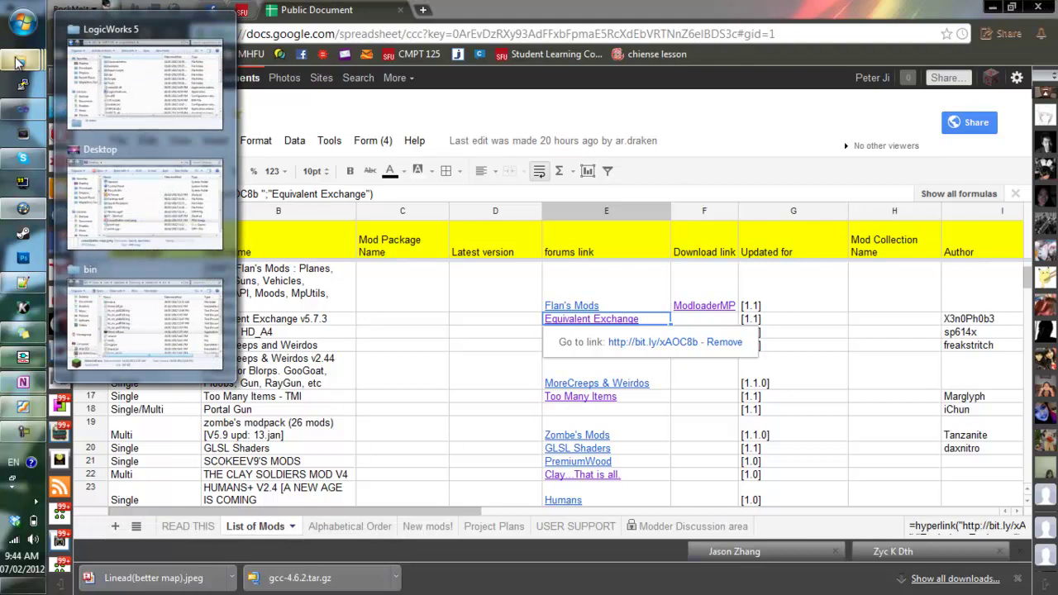
right_click(19, 61)
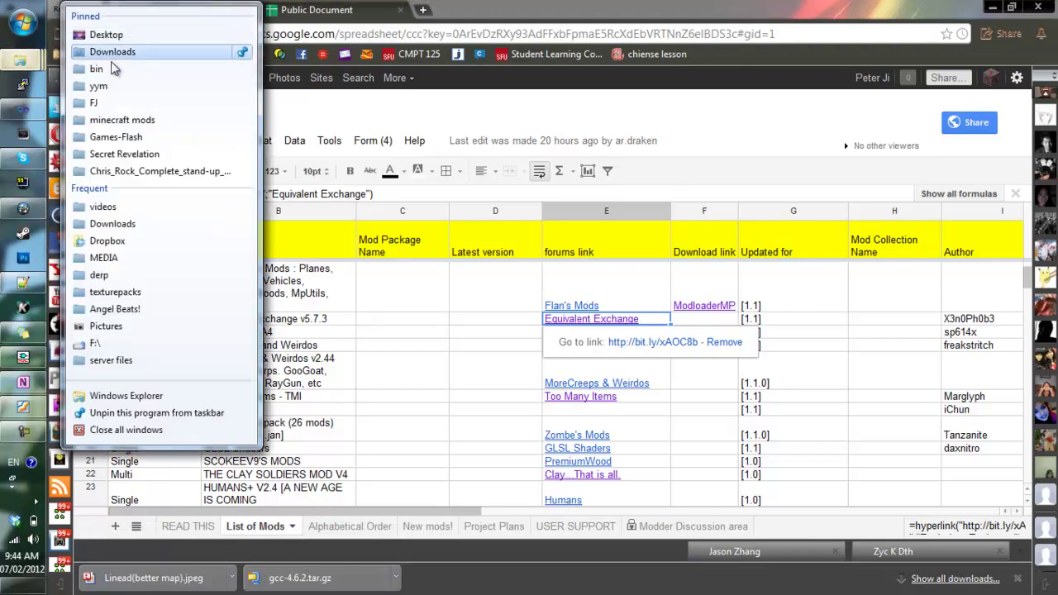
left_click(468, 192)
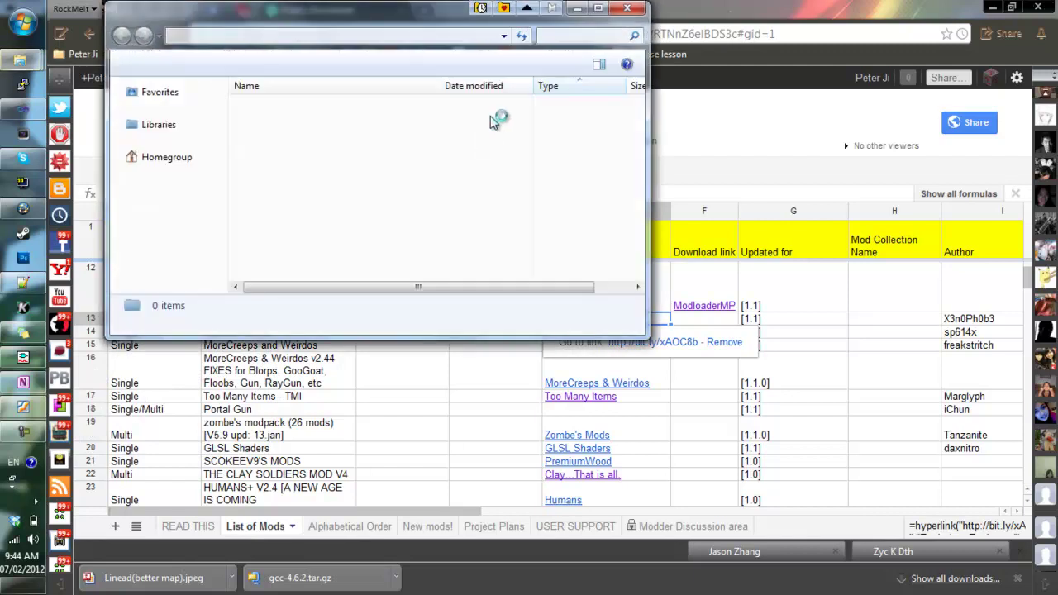
scroll(489, 180, "down", 4)
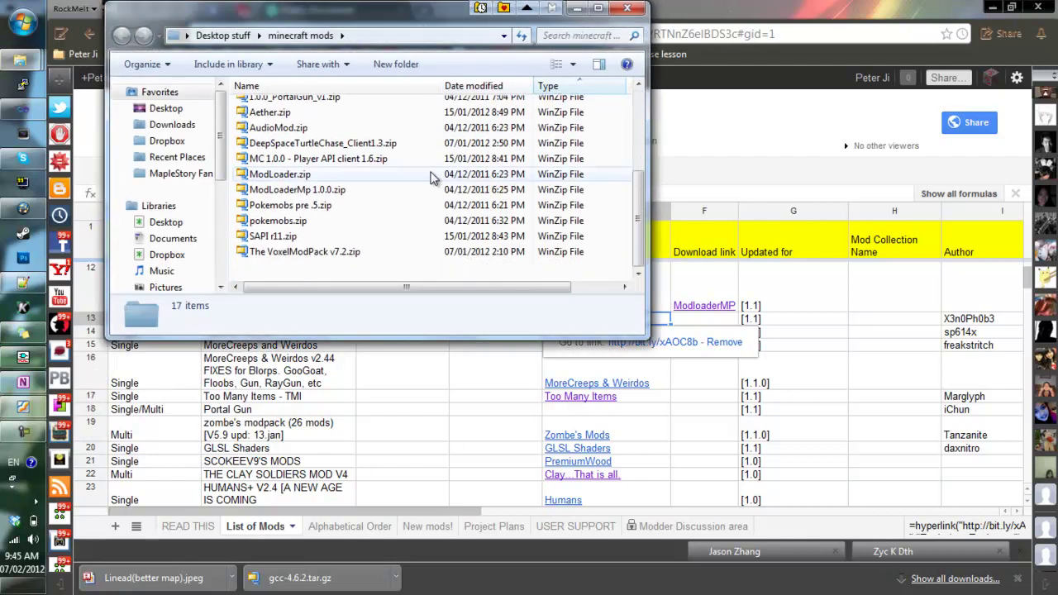
scroll(436, 178, "up", 2)
scroll(363, 207, "down", 1)
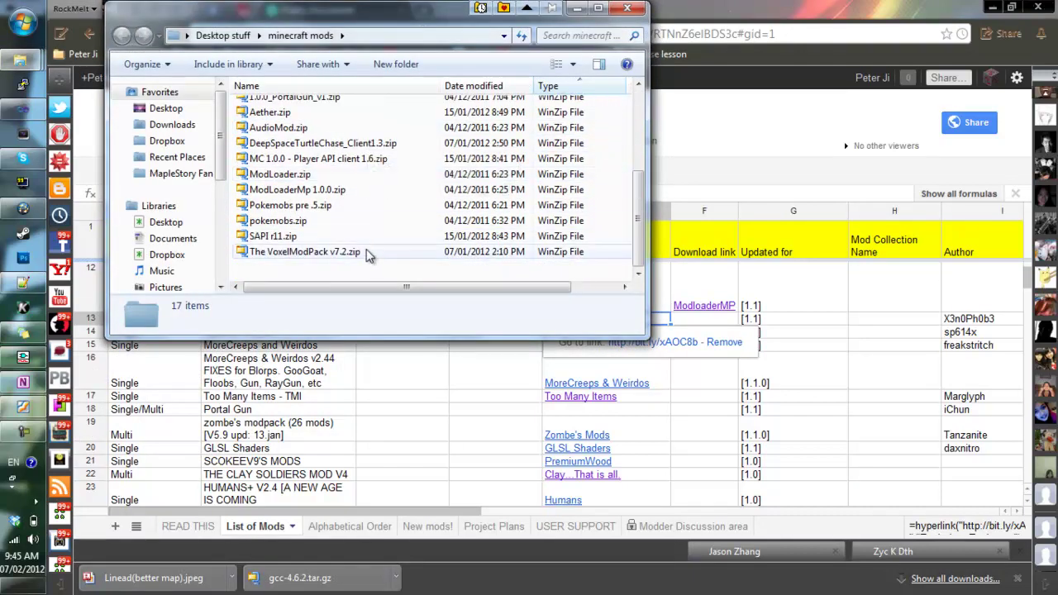
left_click(598, 8)
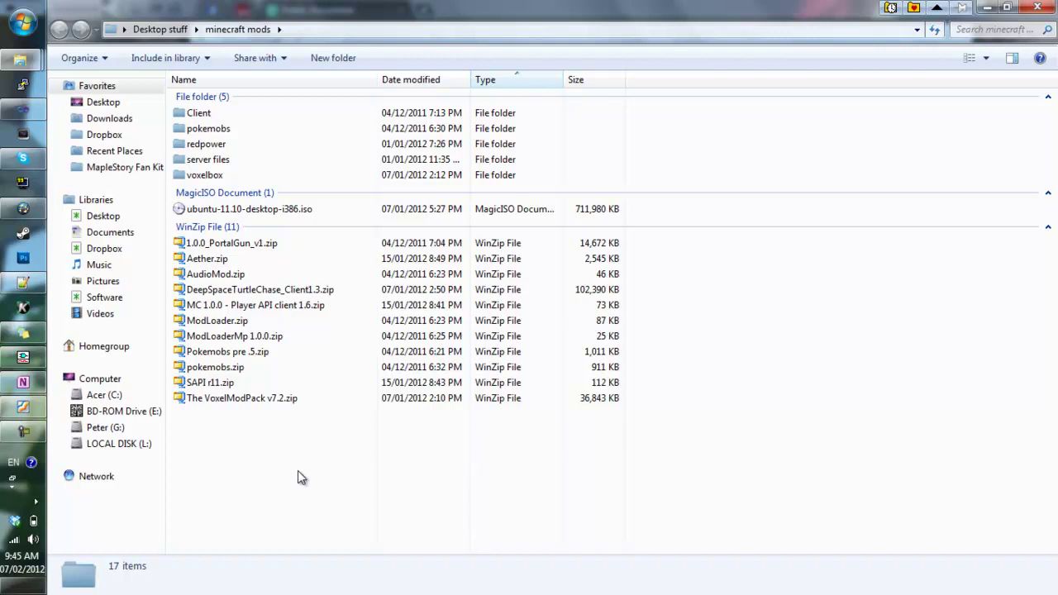
- Bring up the already open bin folder window and move it clear of the mod file list
mouse_move(33, 60)
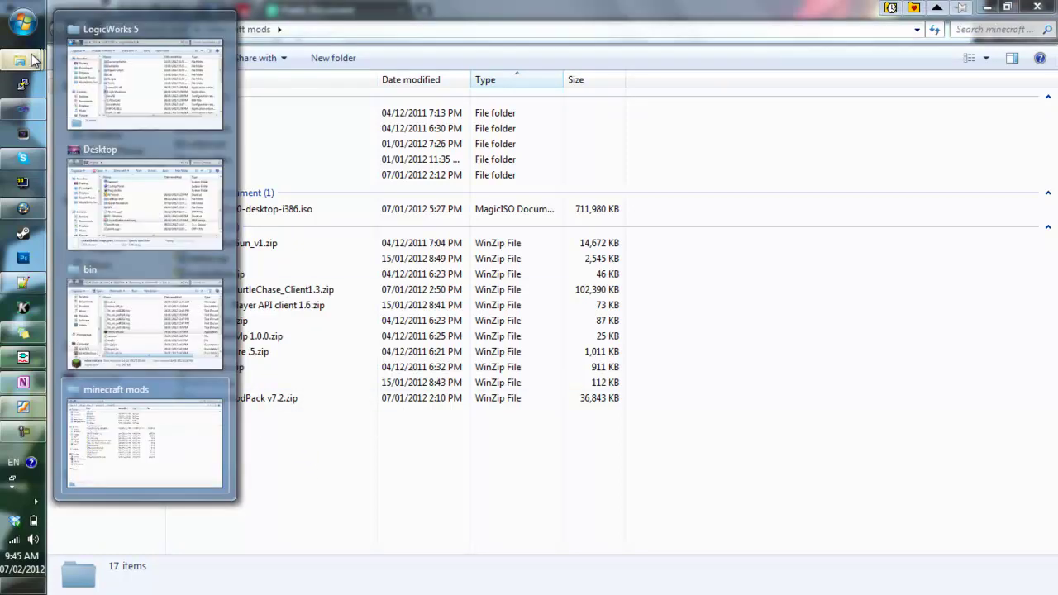
left_click(132, 319)
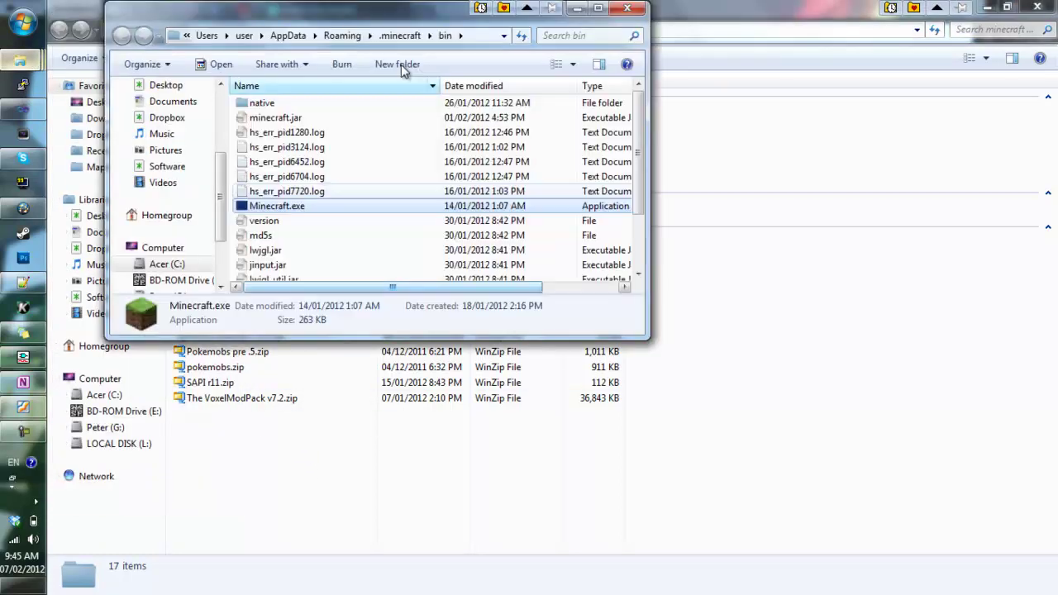
left_click_drag(402, 12, 650, 169)
- Navigate the bin folder window to the path C:\%appdata%
left_click(705, 191)
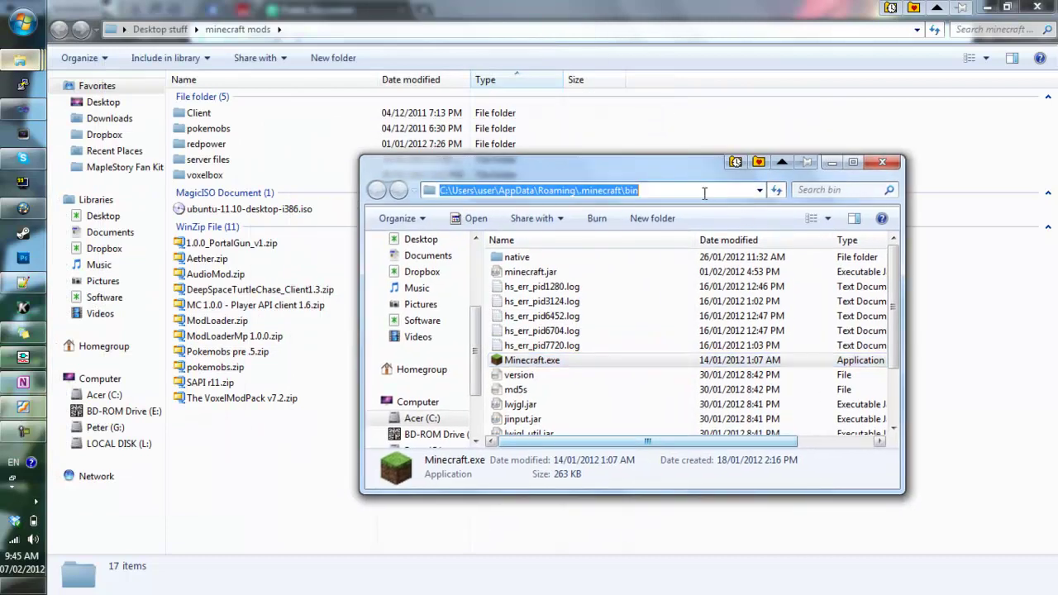
key("BackSpace")
type("C:")
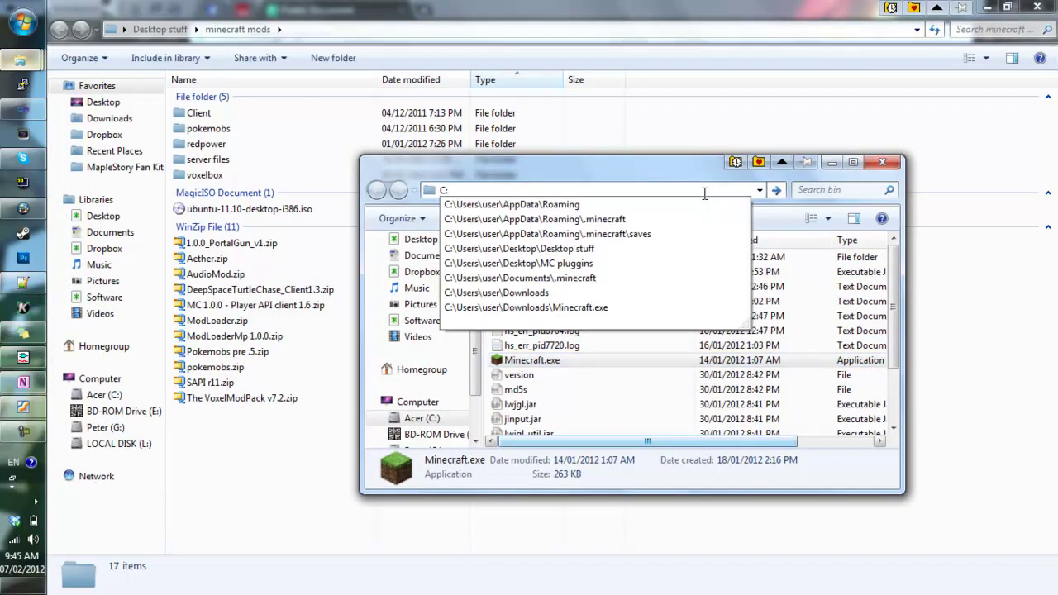
type("\\")
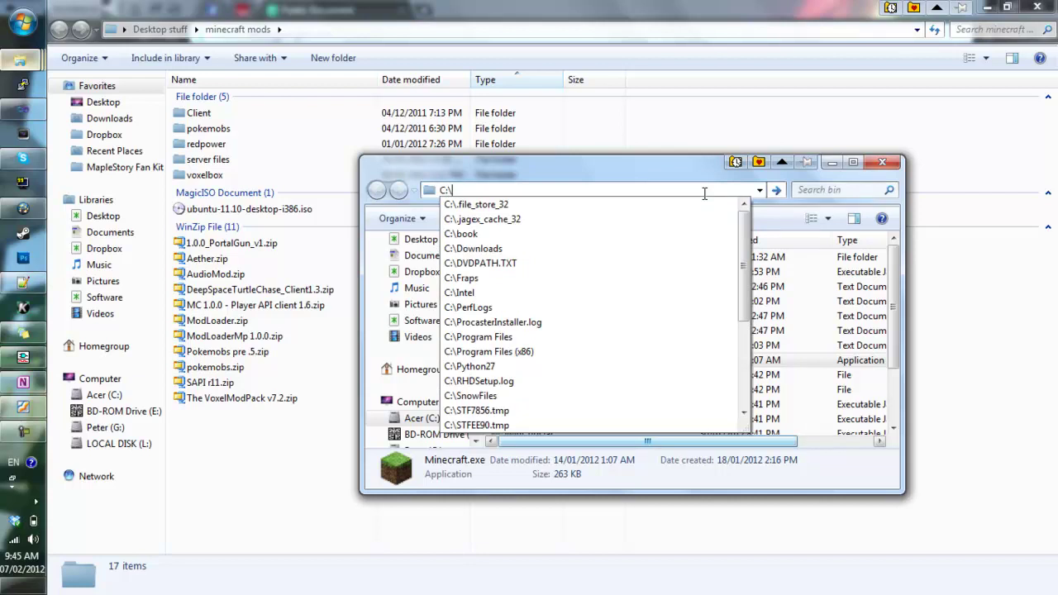
type("%")
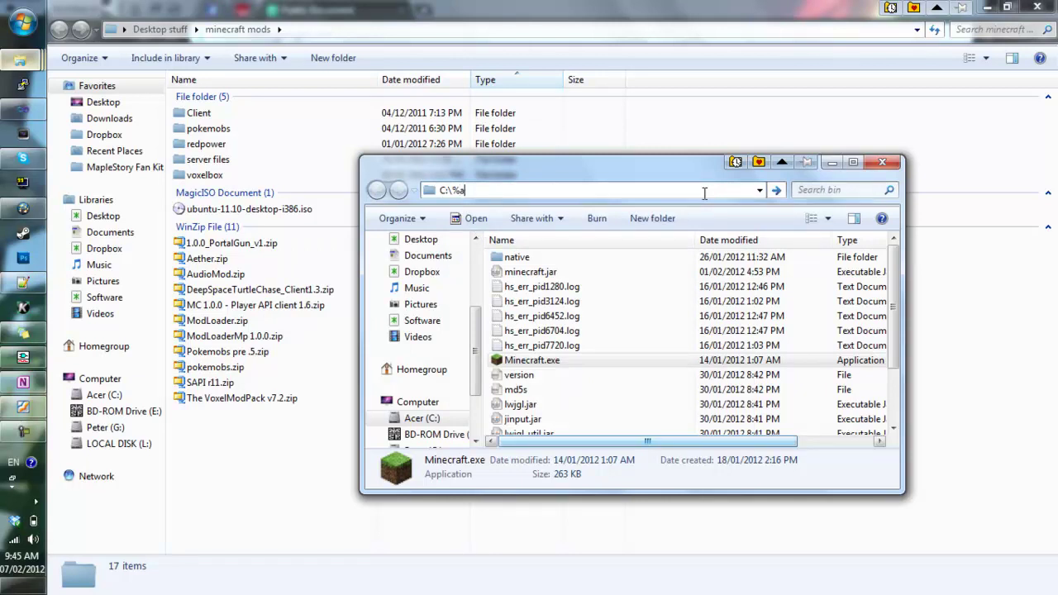
type("appdata%")
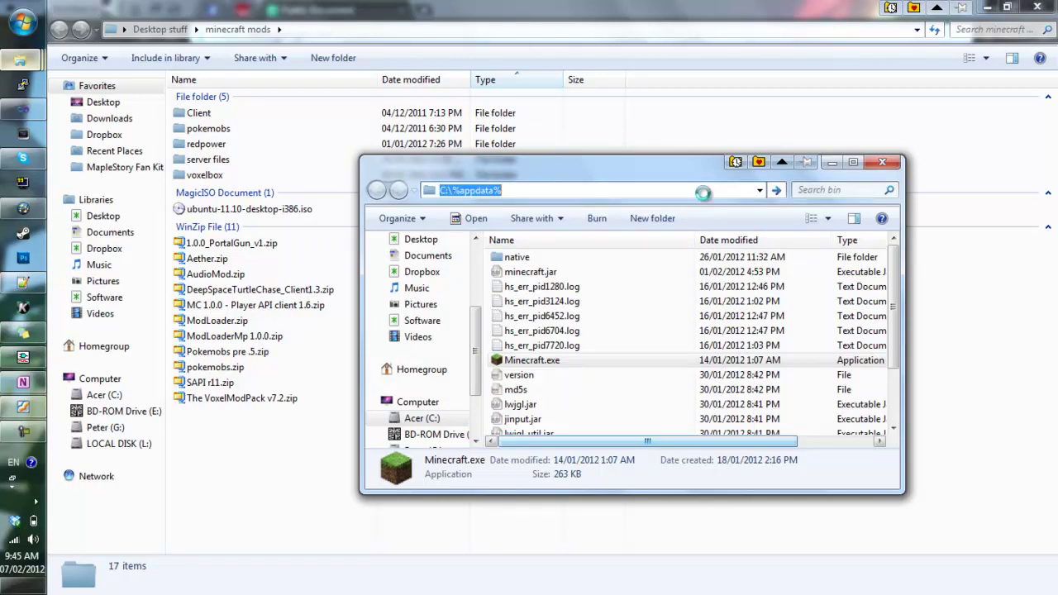
key("Return")
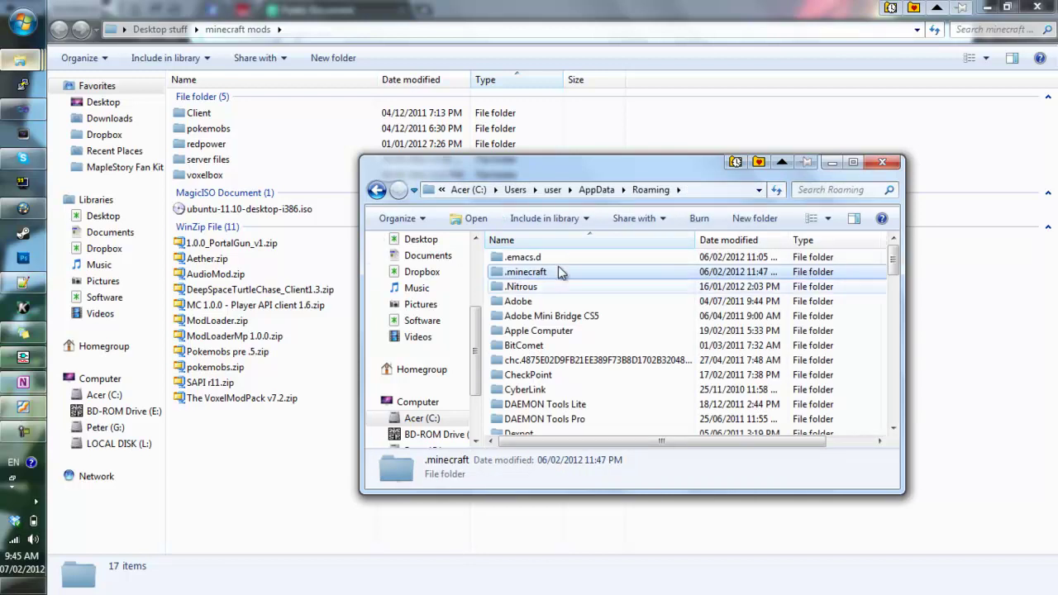
- Look through the Roaming folder's contents and open the .minecraft folder
scroll(596, 331, "down", 10)
scroll(621, 331, "down", 5)
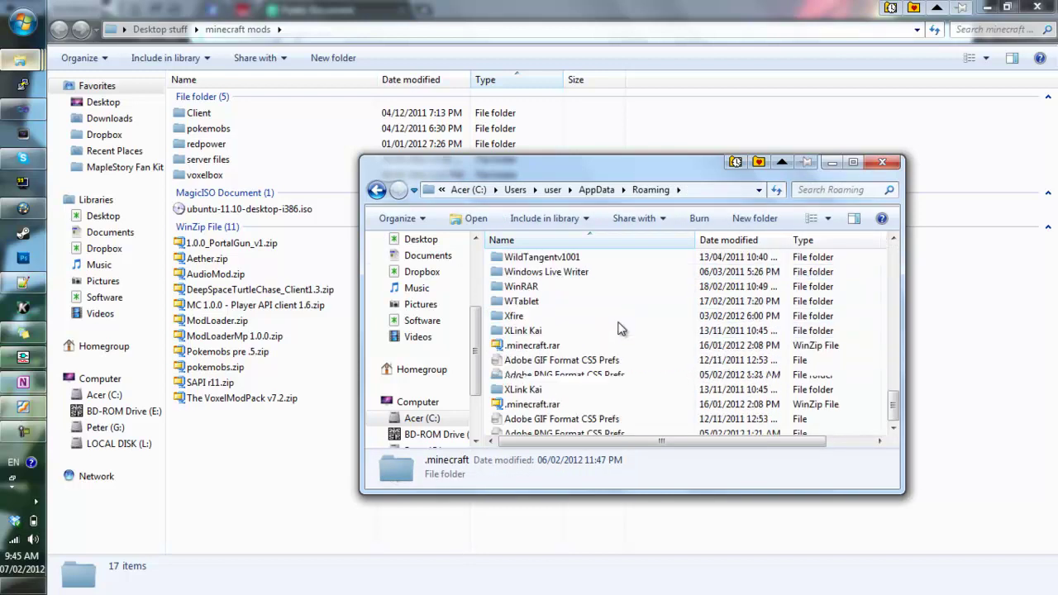
scroll(620, 331, "up", 15)
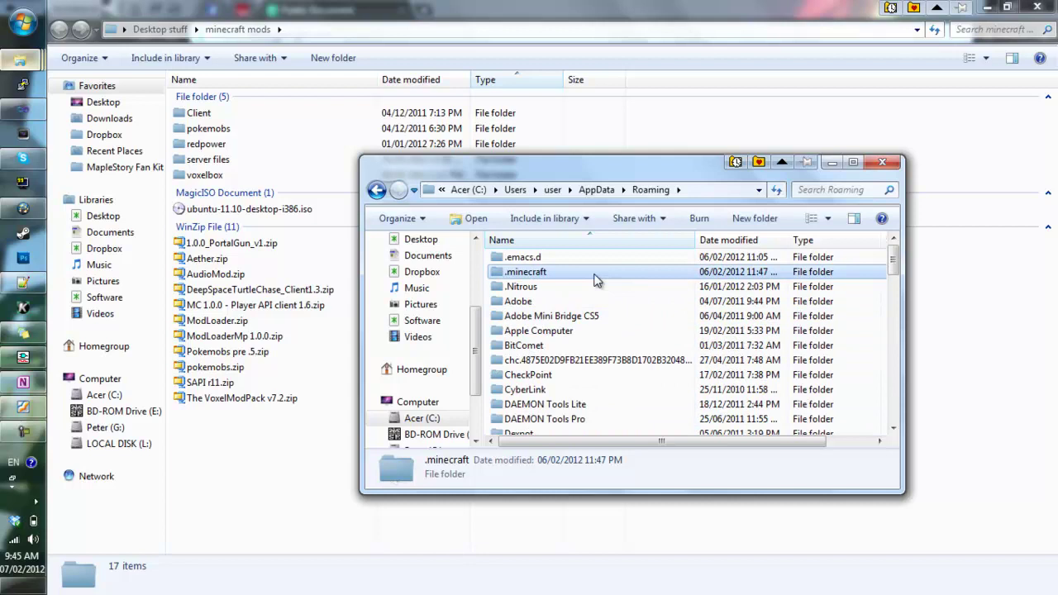
double_click(551, 273)
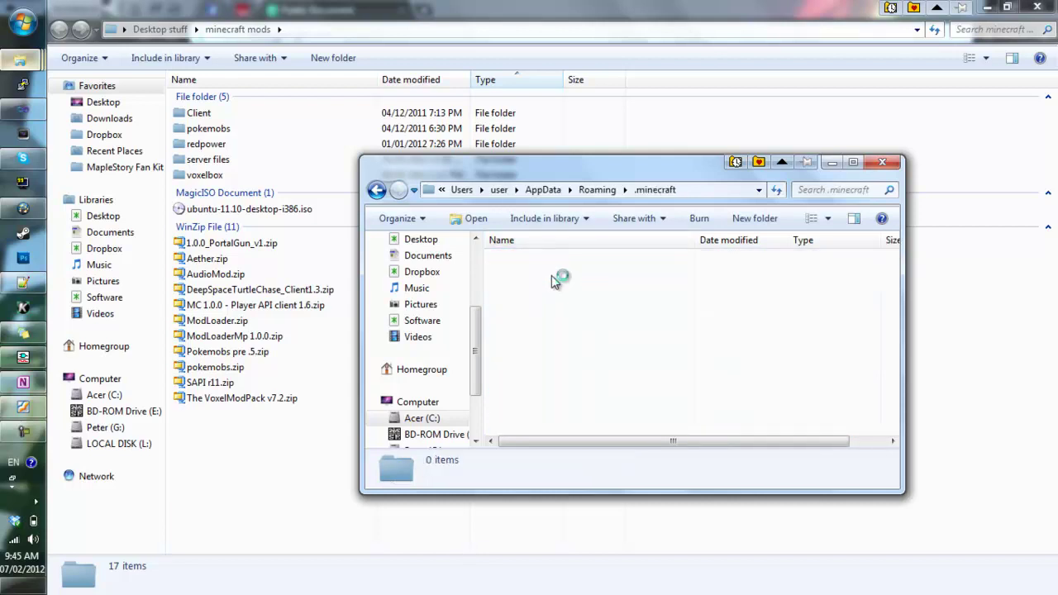
- Open the bin folder inside .minecraft, open minecraft.jar with WinRAR archiver and dismiss the licence notice
scroll(545, 297, "down", 5)
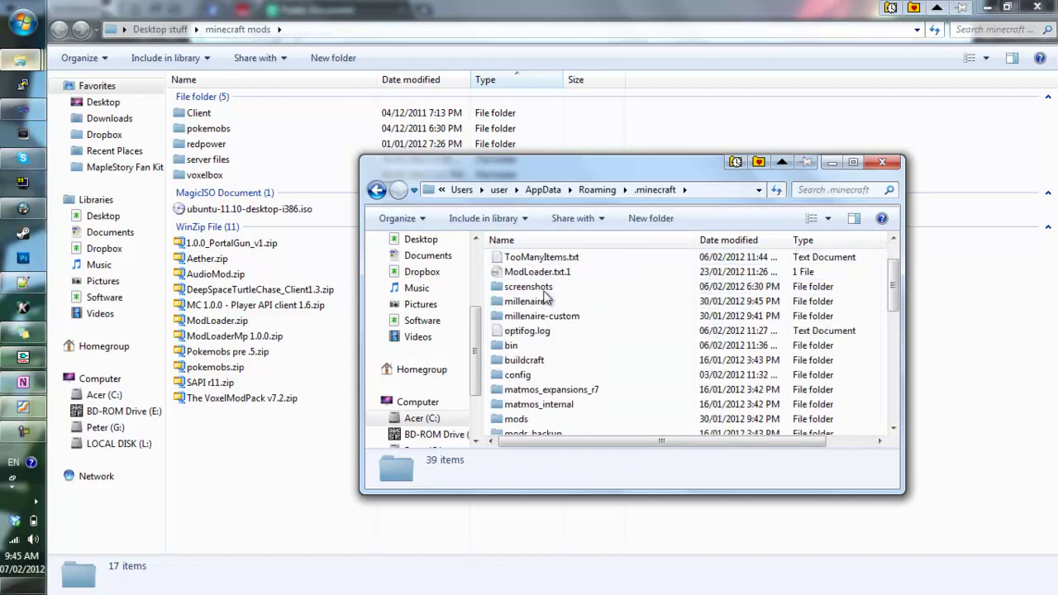
scroll(545, 298, "up", 5)
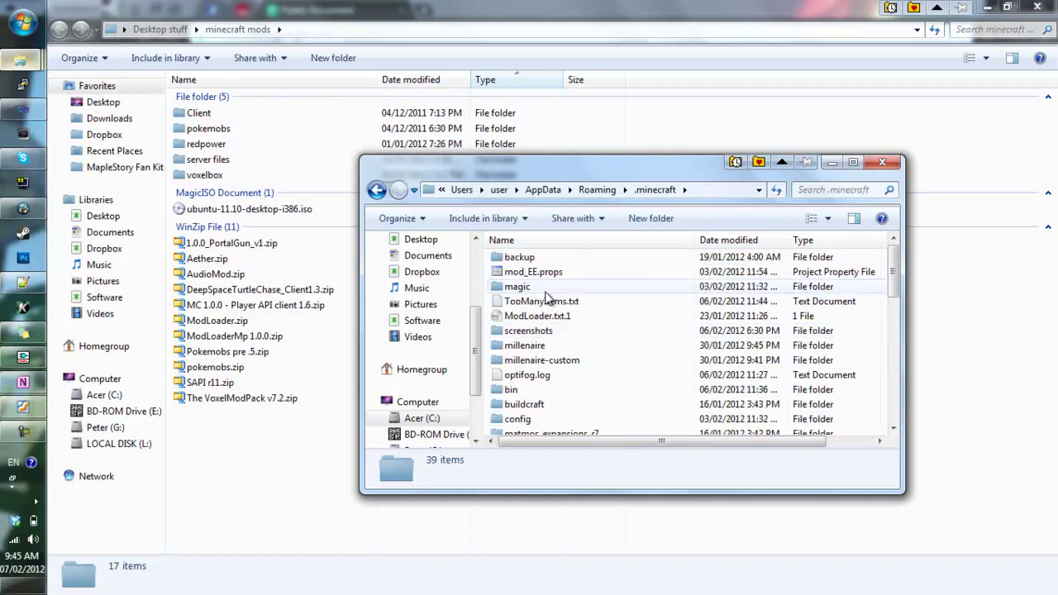
double_click(544, 393)
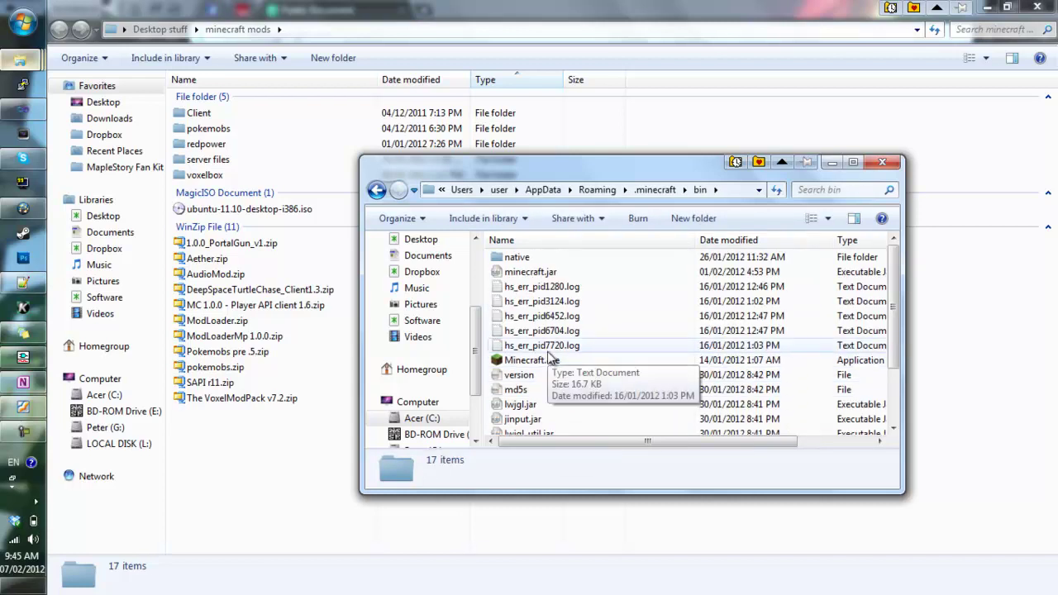
left_click(531, 273)
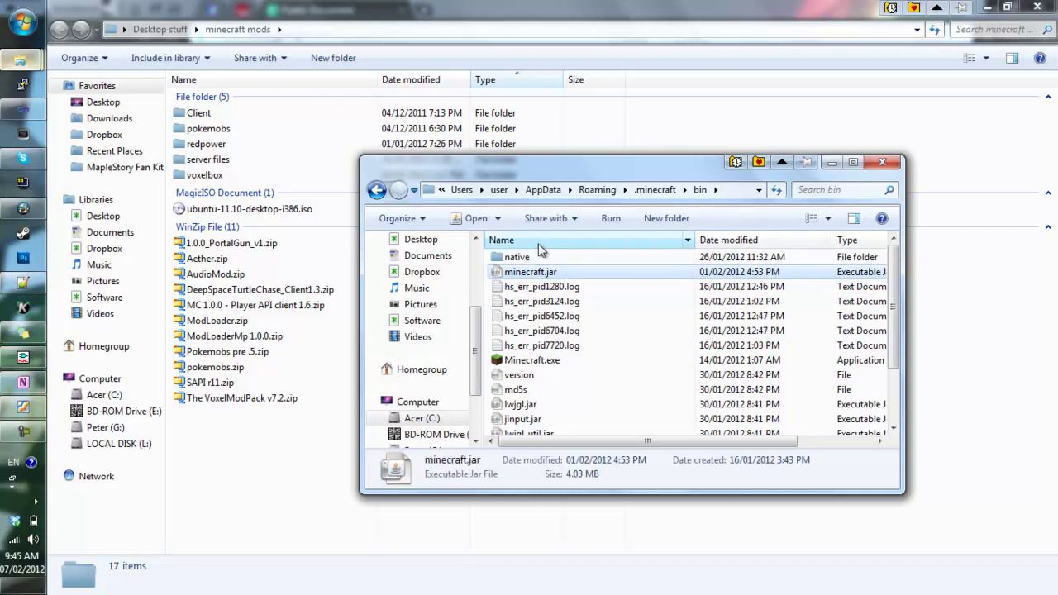
left_click(500, 220)
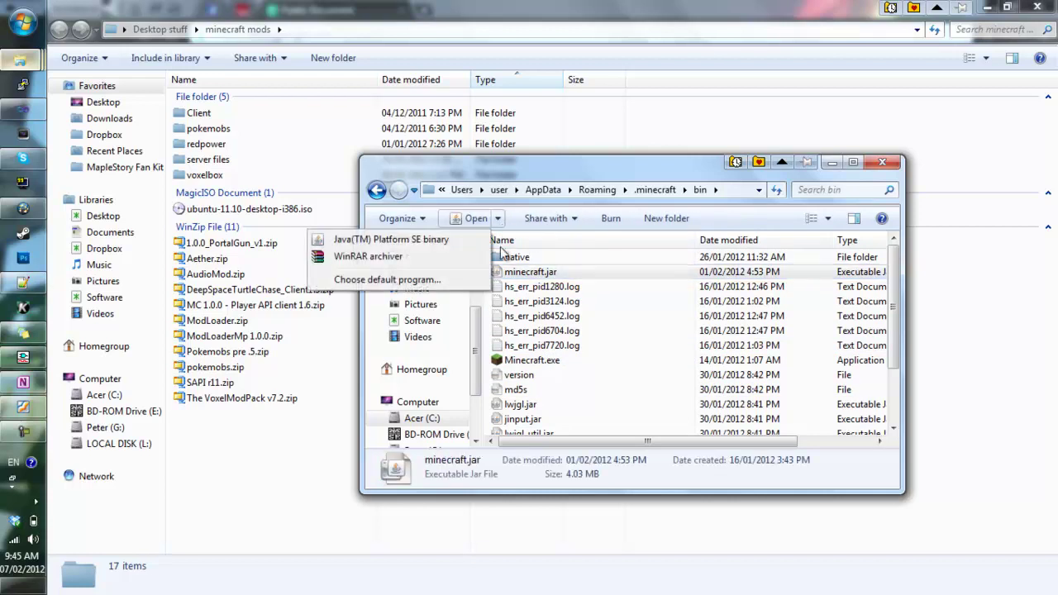
left_click(392, 261)
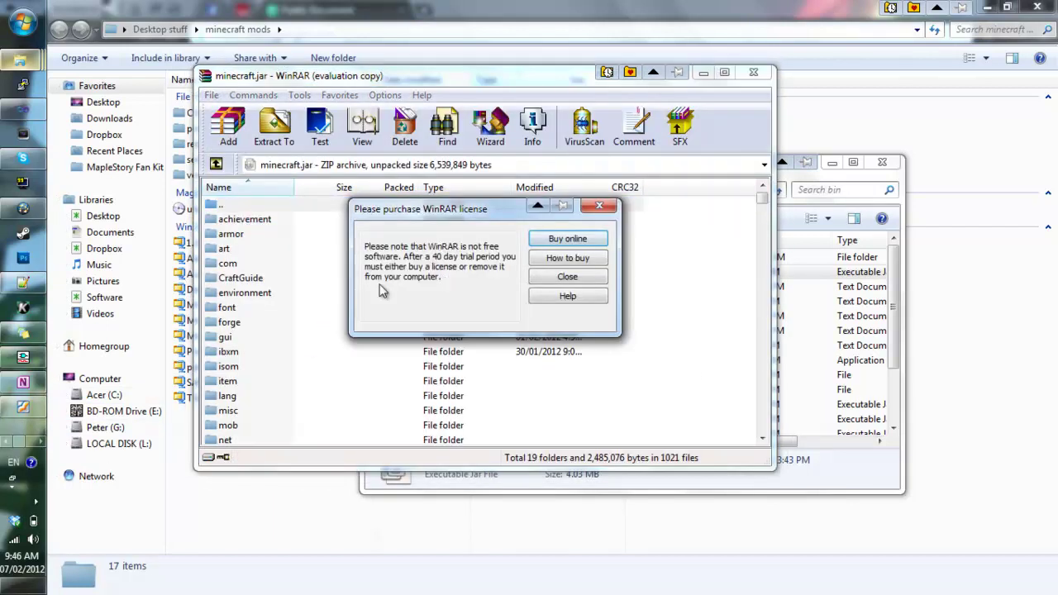
left_click(592, 276)
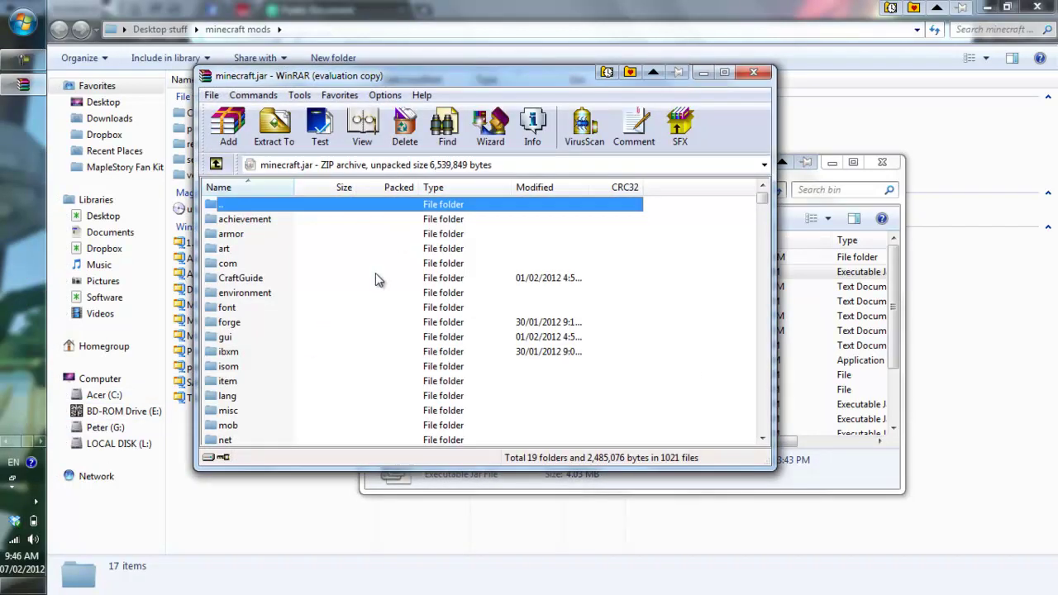
- Look through the folders and class files in minecraft.jar and move its window clear of the mod file list
scroll(555, 324, "down", 6)
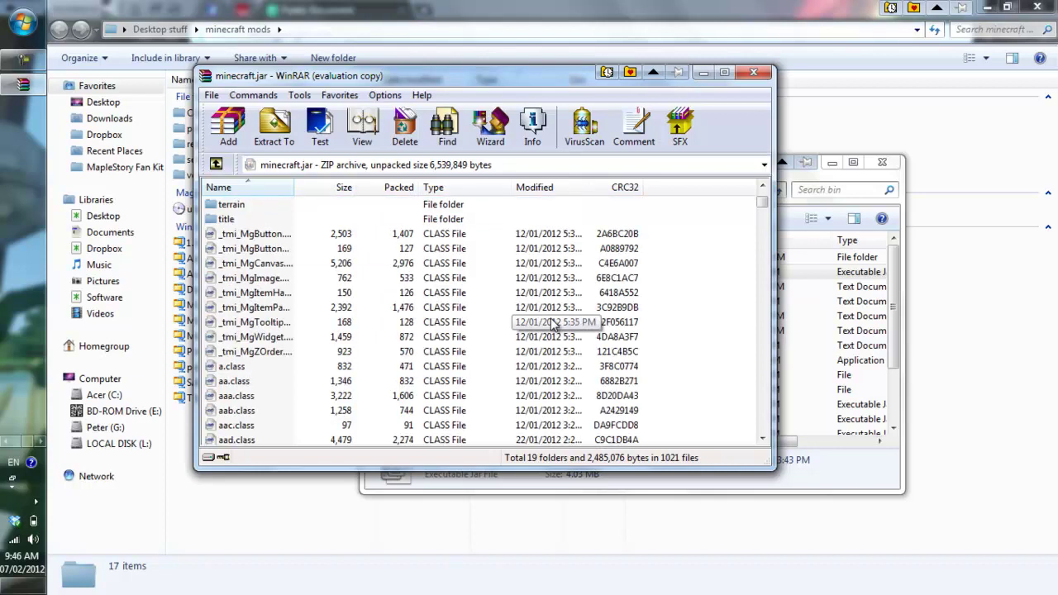
scroll(553, 324, "up", 2)
scroll(554, 324, "up", 4)
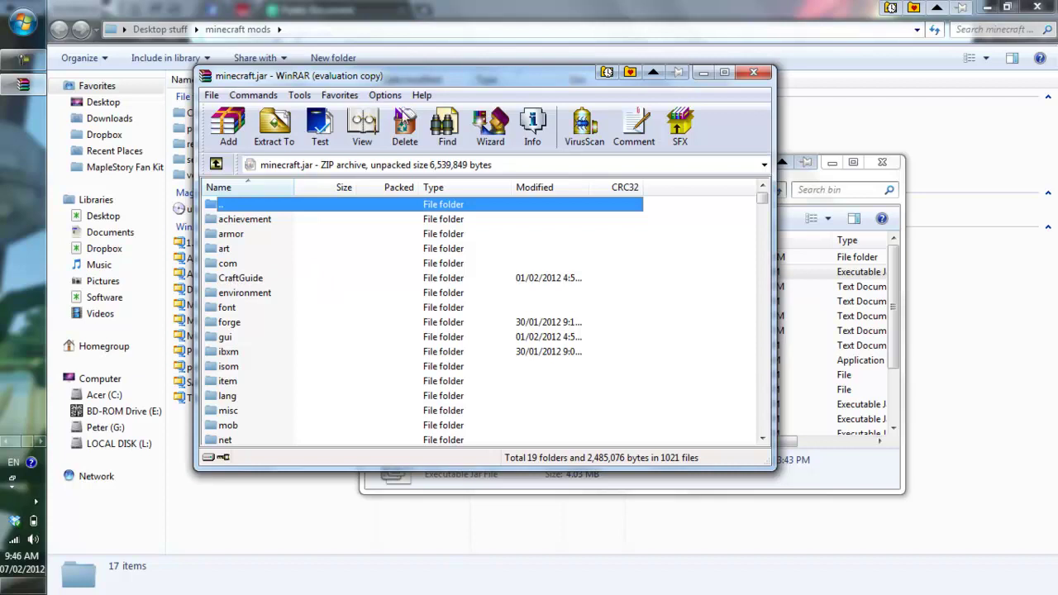
left_click_drag(418, 75, 679, 77)
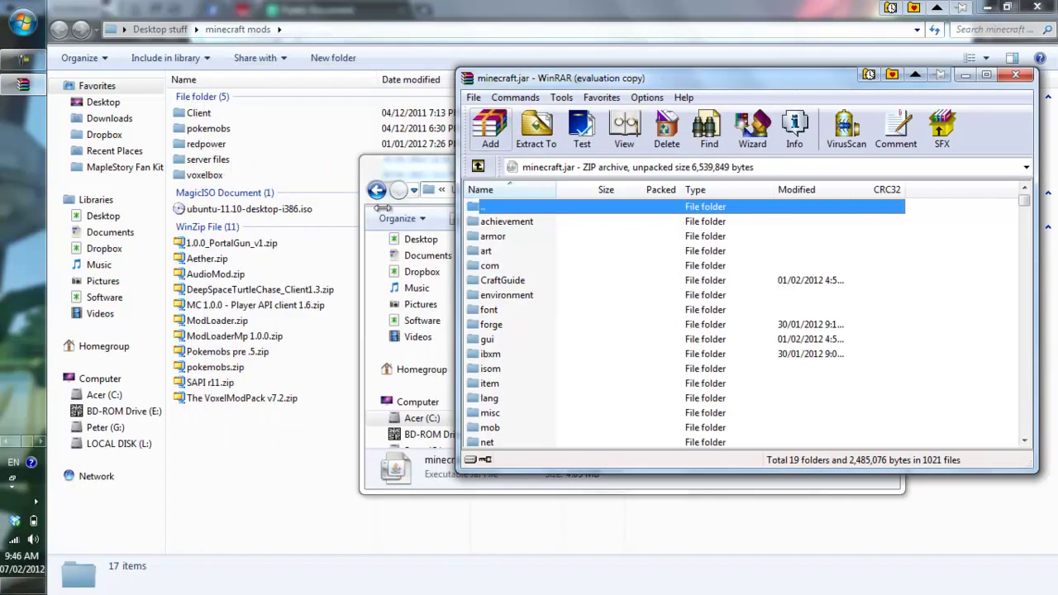
- Open ModLoader.zip from the minecraft mods folder with WinRAR and dismiss the licence notice
left_click(245, 324)
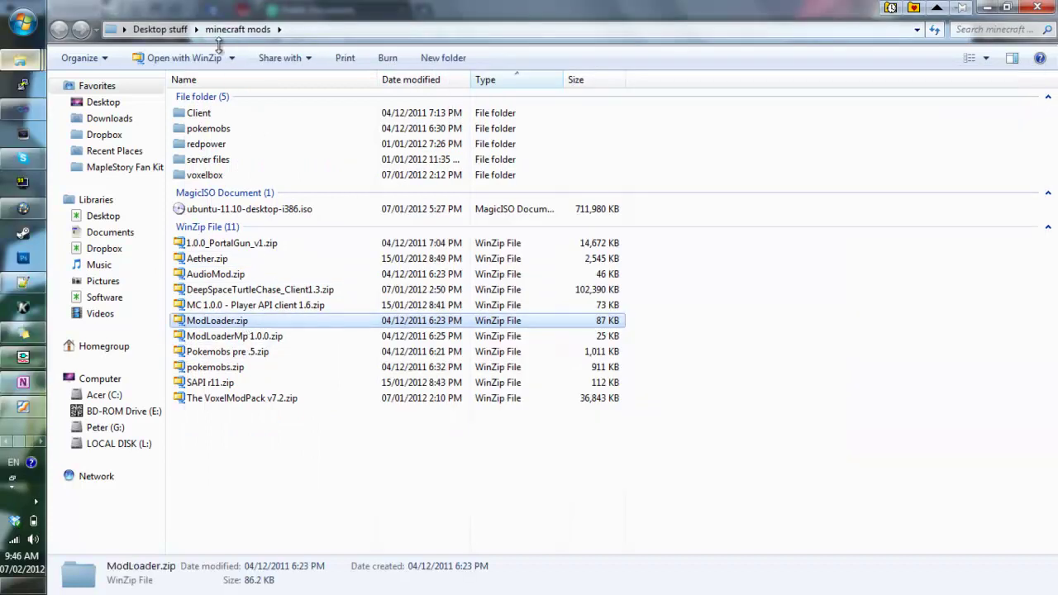
left_click(232, 58)
left_click(203, 102)
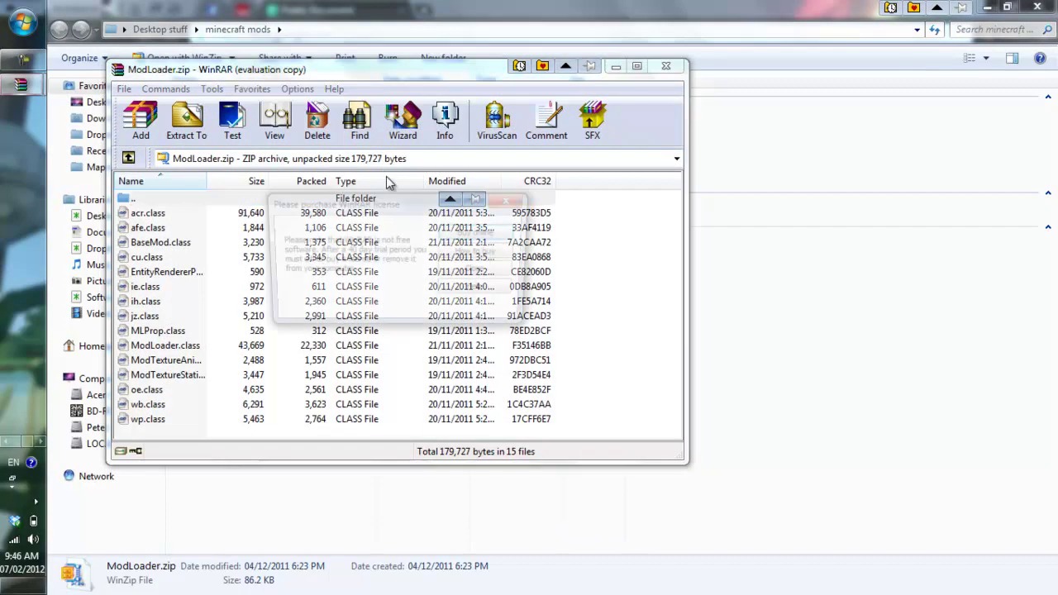
left_click(480, 273)
key("Escape")
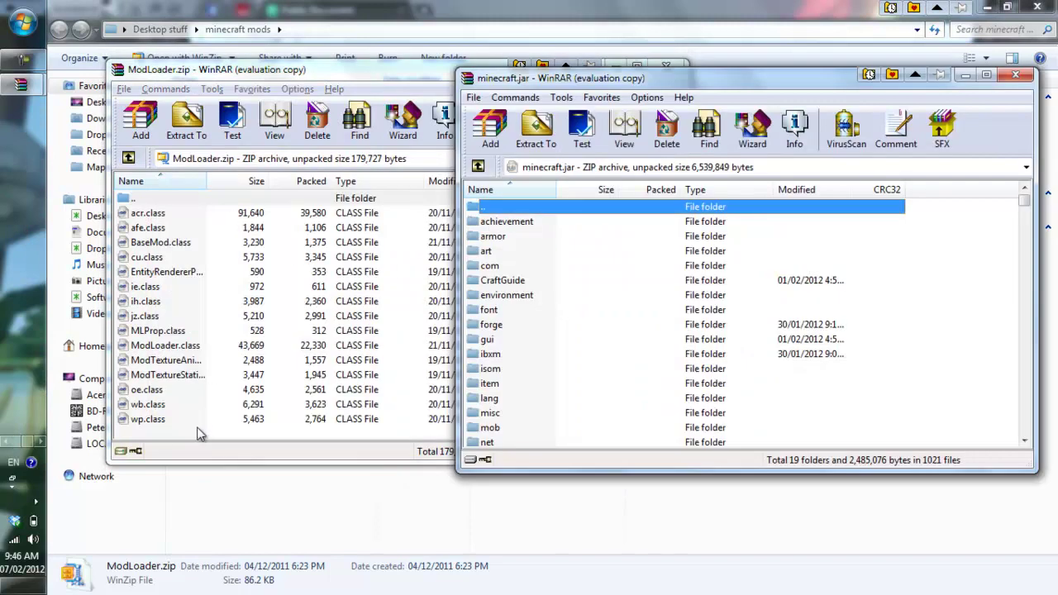
- Try to copy all the class files from ModLoader.zip into minecraft.jar, and close the ModLoader archive
left_click_drag(199, 429, 203, 195)
left_click_drag(240, 273, 449, 323)
left_click(643, 322)
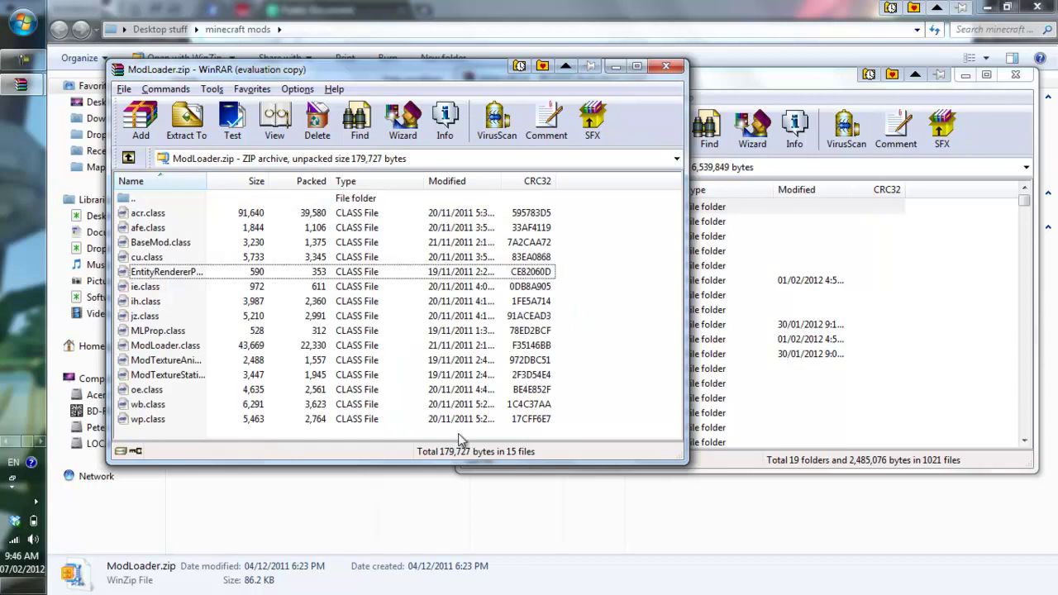
left_click_drag(174, 431, 181, 212)
left_click_drag(200, 278, 633, 331)
left_click(634, 331)
left_click(909, 337)
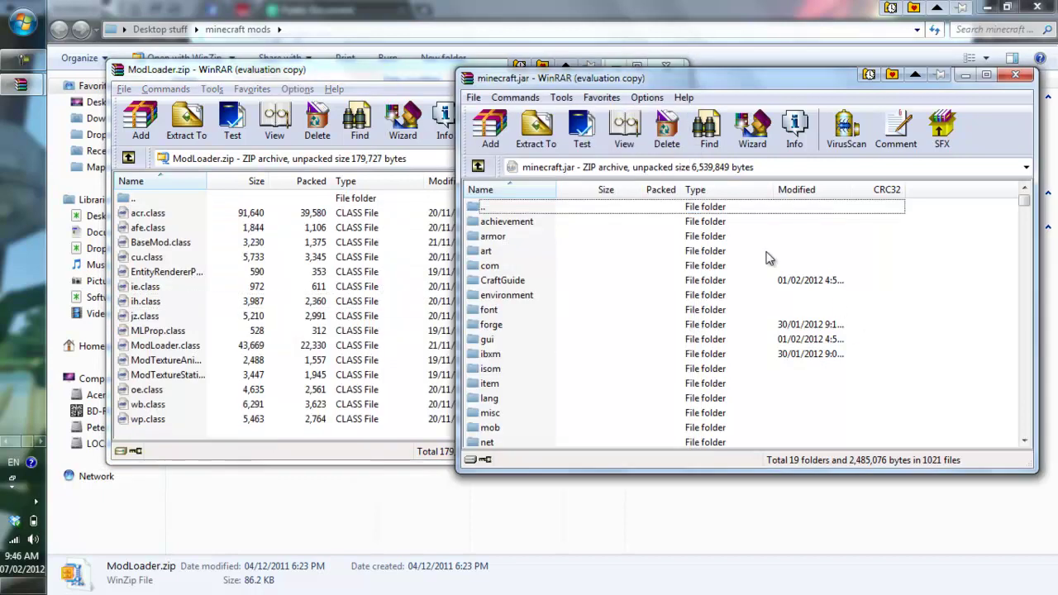
scroll(767, 258, "down", 7)
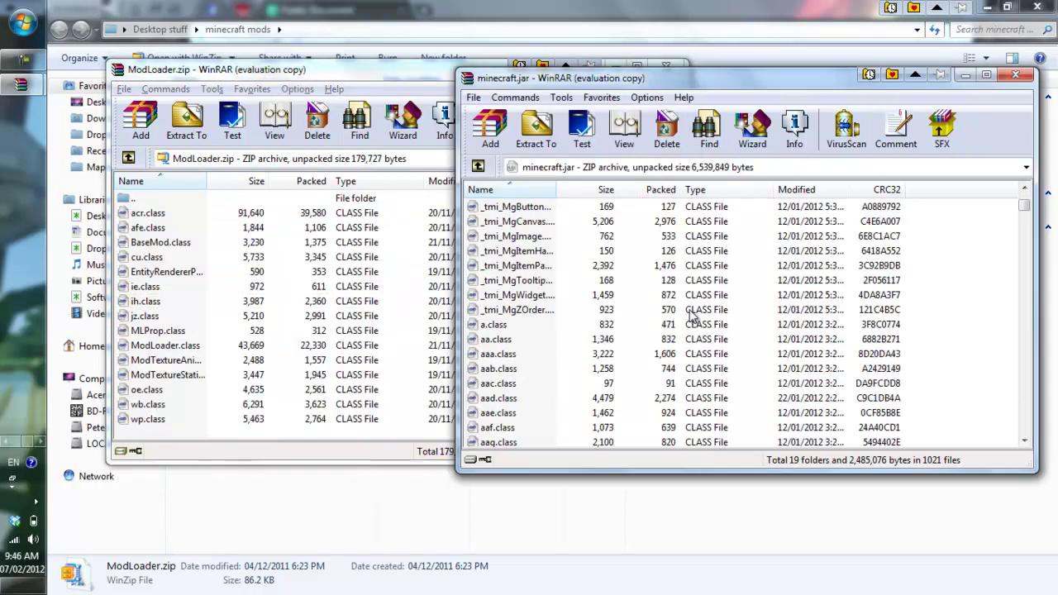
left_click(680, 65)
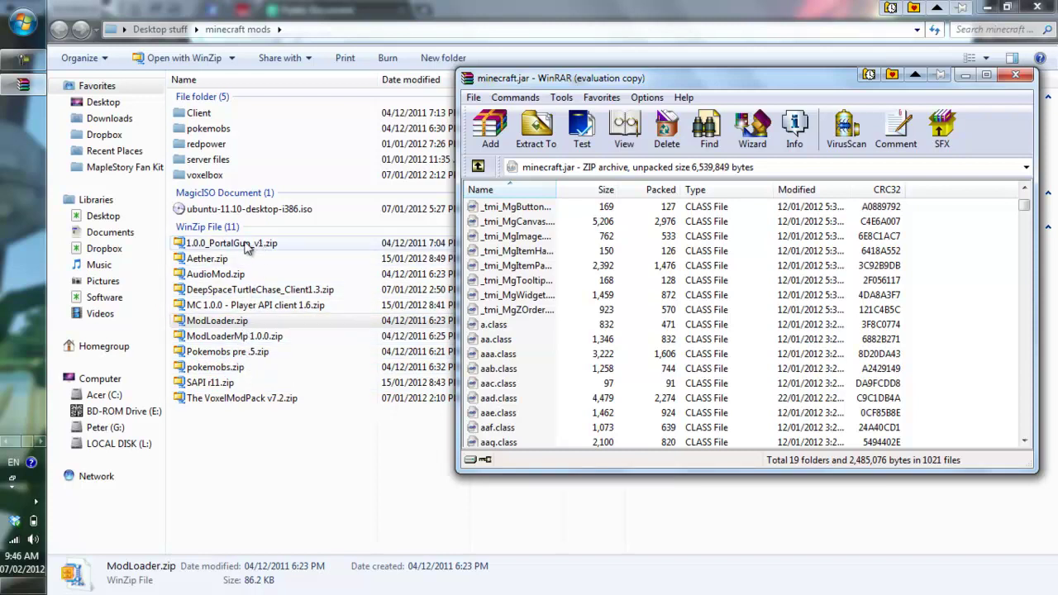
- Open 1.0.0_PortalGun_v1.zip in WinZip and move its window over the mod file list
left_click(263, 245)
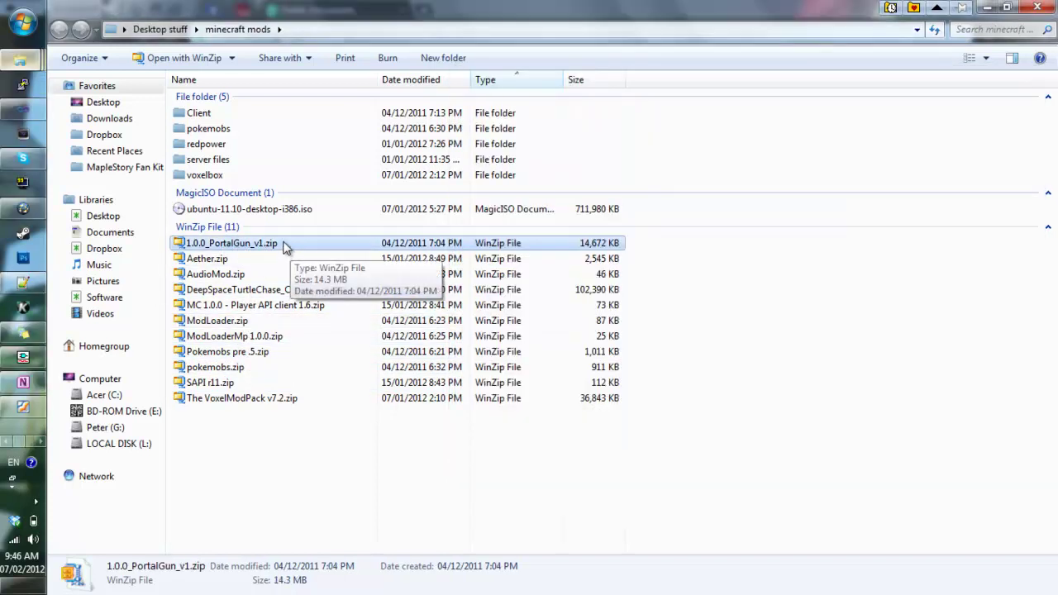
left_click(273, 260)
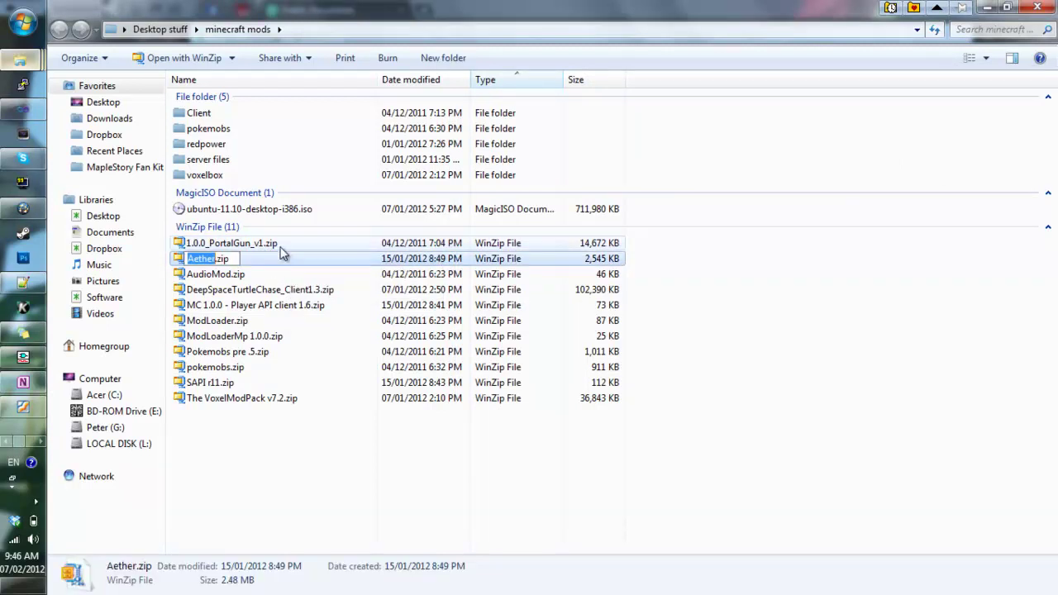
double_click(281, 246)
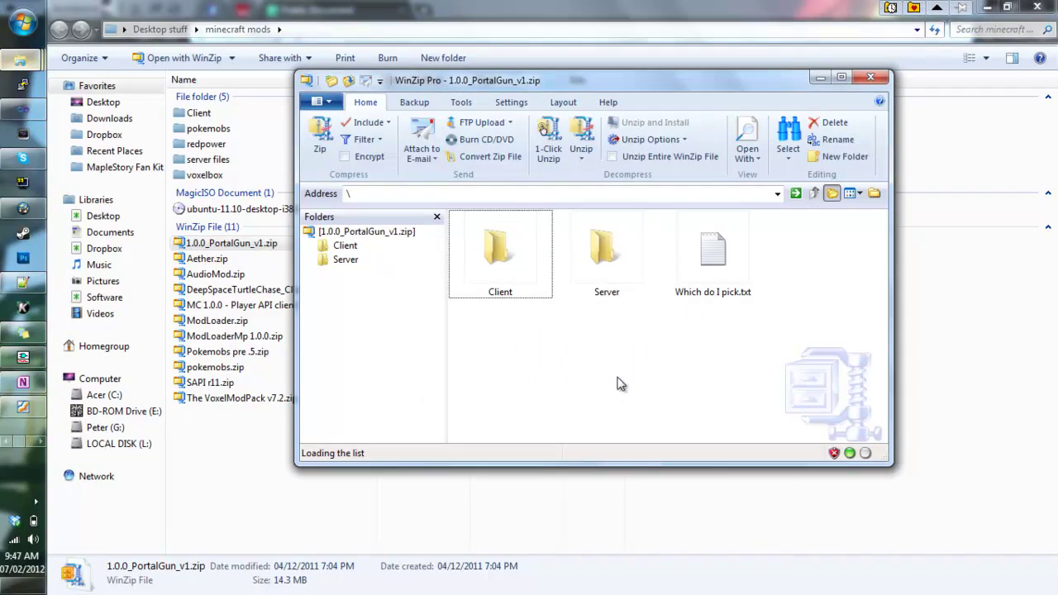
left_click(712, 253)
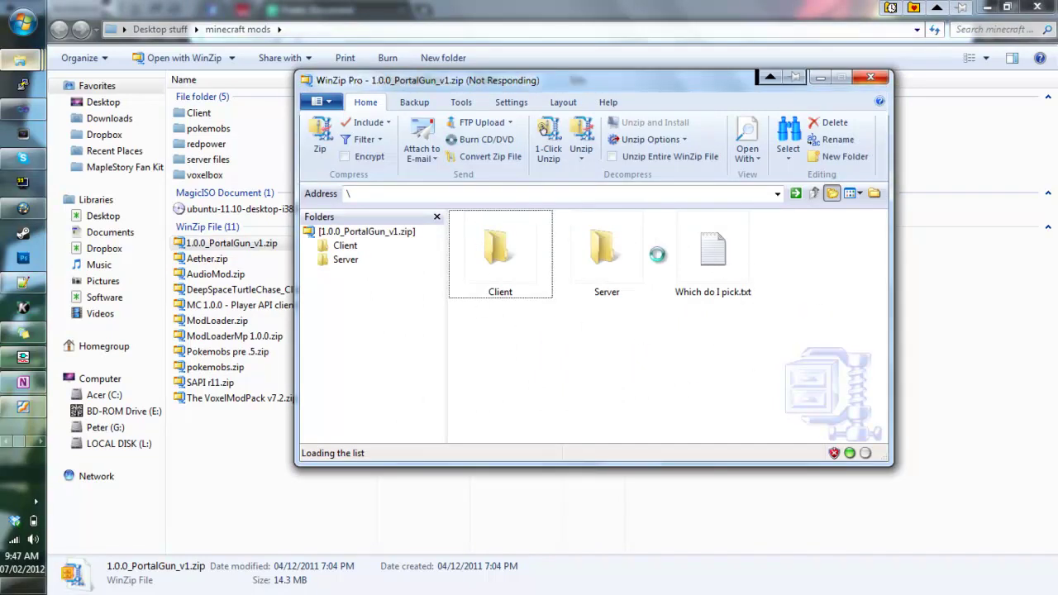
left_click_drag(622, 83, 333, 88)
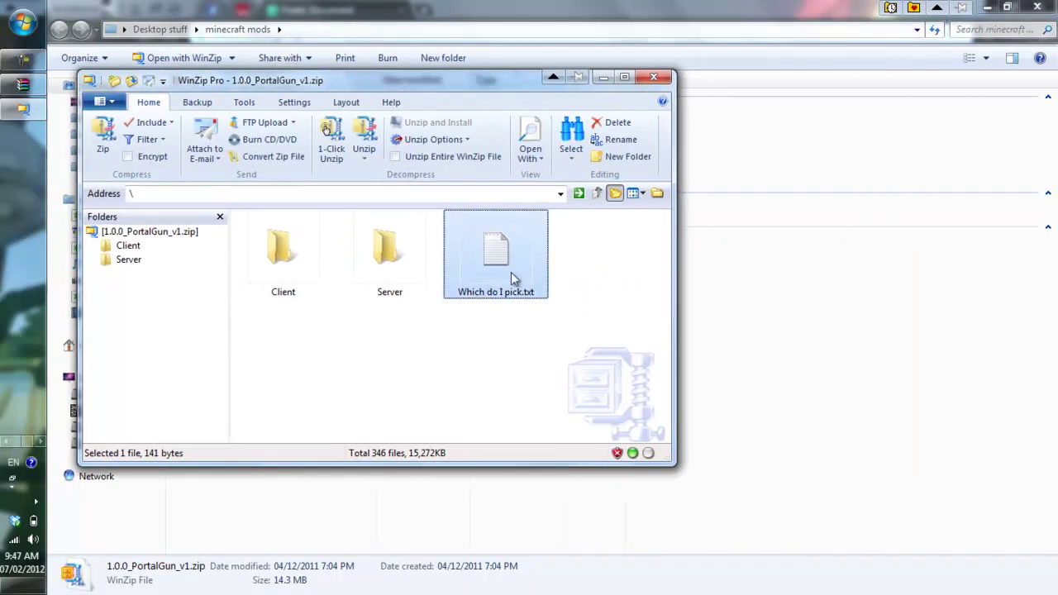
- Open Which do I pick.txt from the PortalGun archive, read its client and server instructions, and close it
left_click(352, 284)
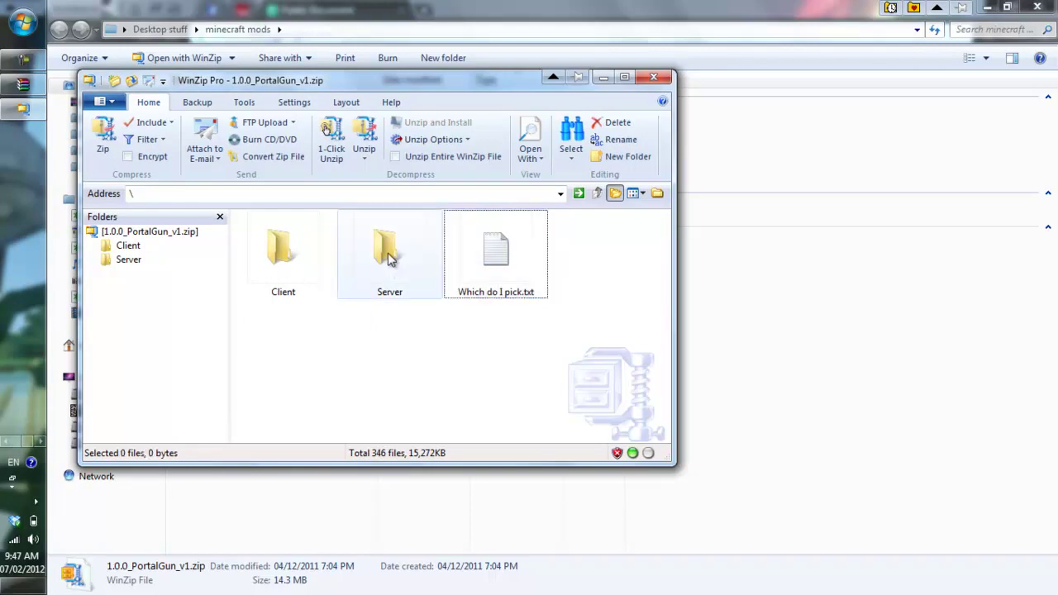
double_click(517, 256)
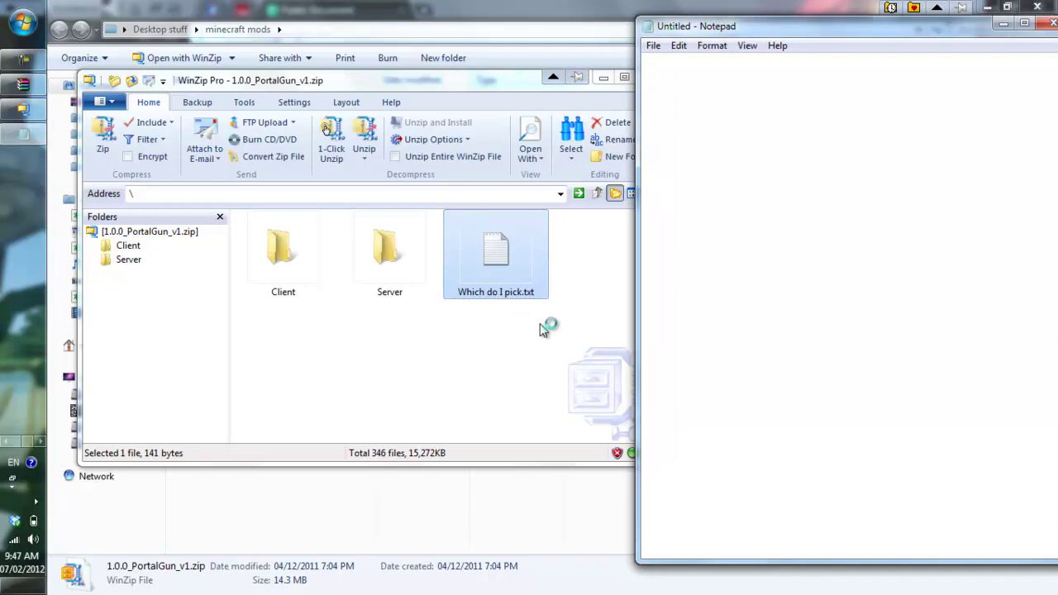
left_click_drag(799, 27, 422, 41)
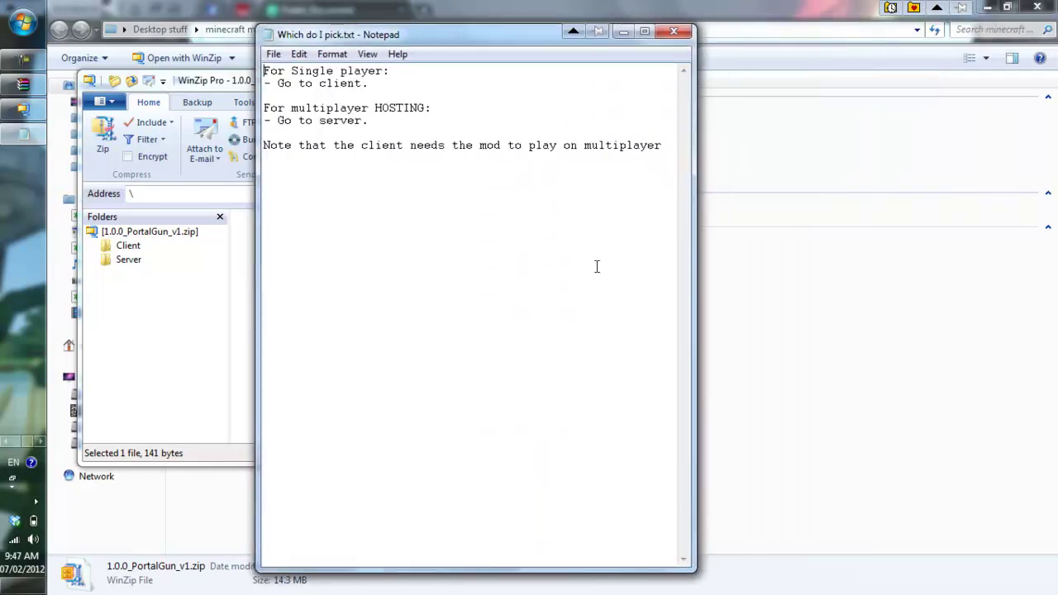
left_click_drag(622, 145, 302, 71)
left_click(675, 31)
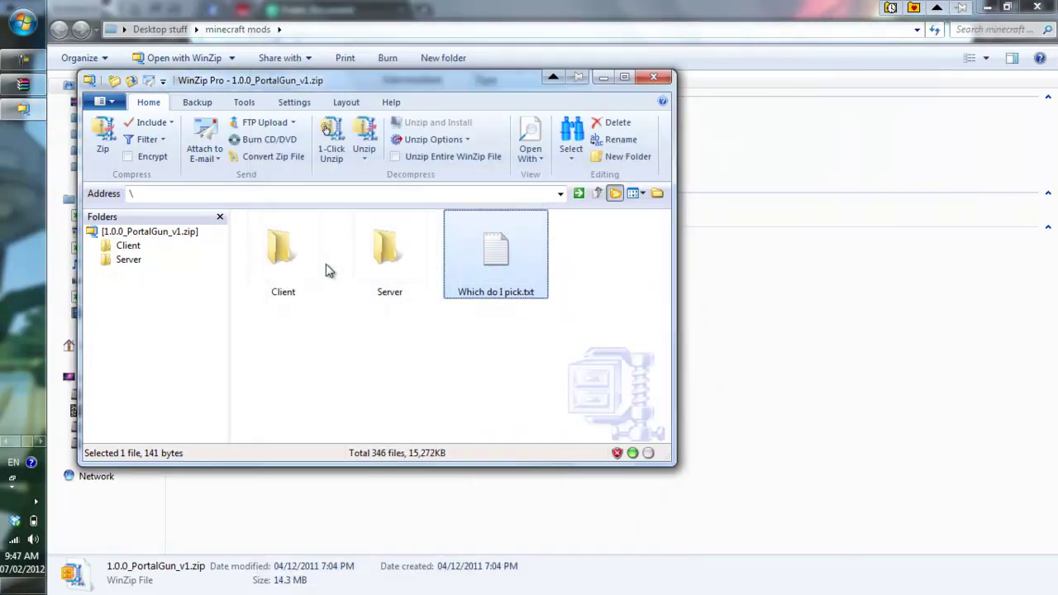
- Open the archive's Client folder, check the mod topic thread address in readme.txt, and close the file
double_click(319, 266)
scroll(585, 286, "down", 2)
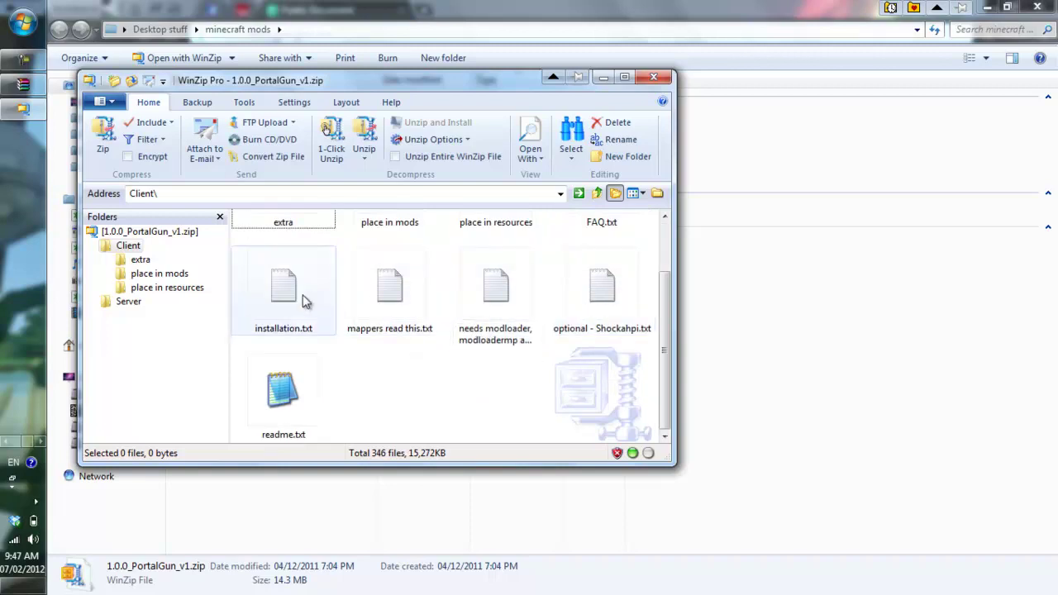
double_click(293, 397)
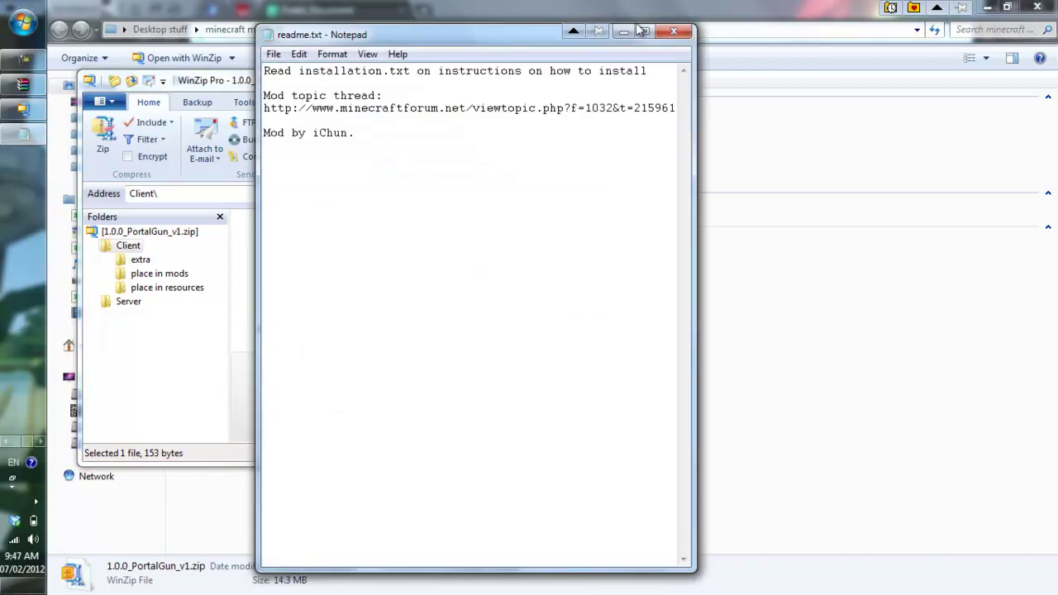
left_click_drag(473, 109, 620, 117)
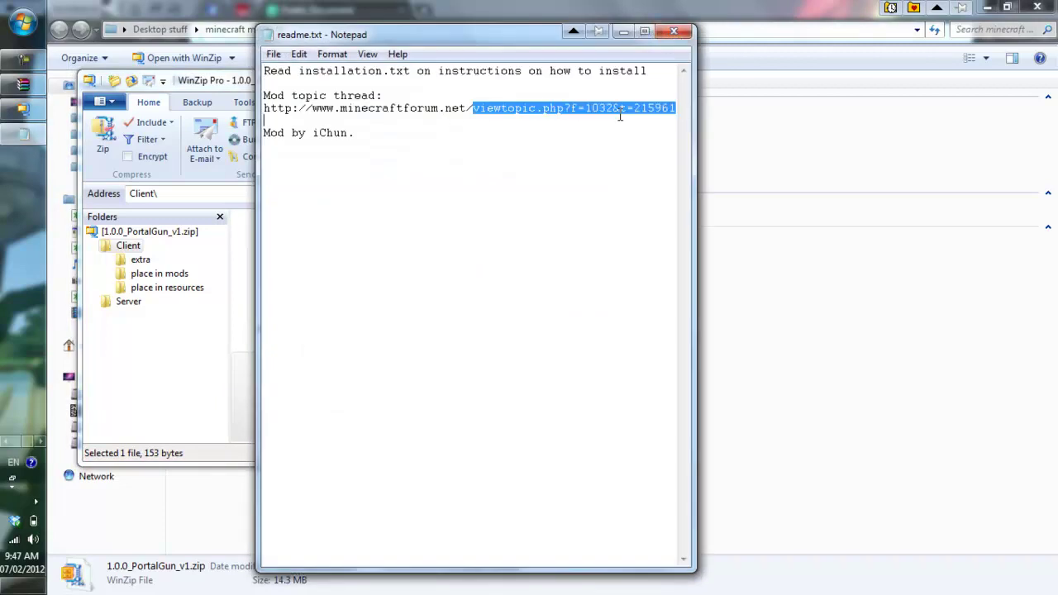
left_click(558, 110)
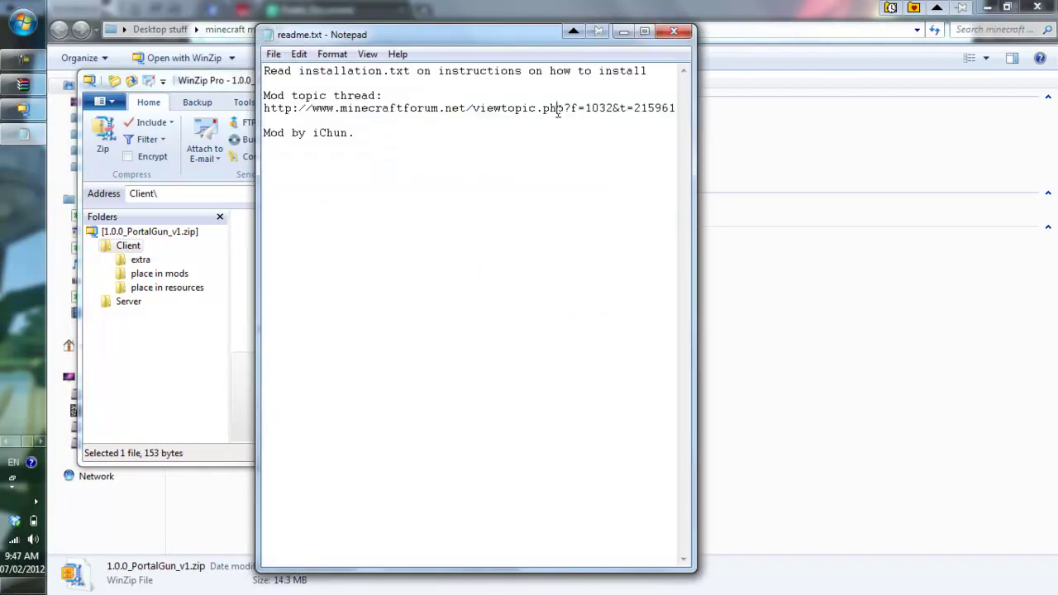
left_click(678, 31)
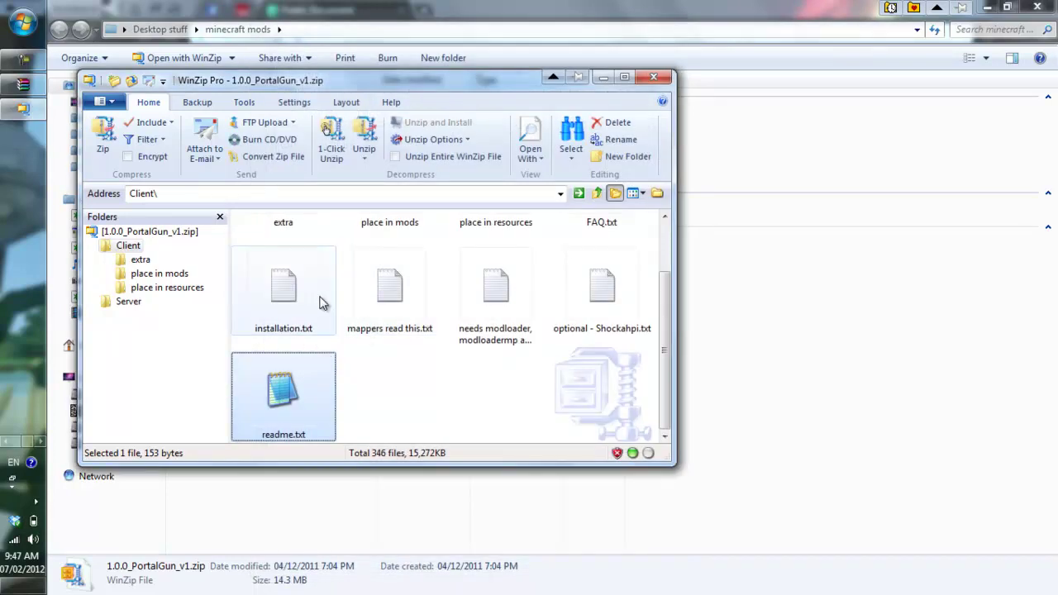
- Open installation.txt, read the three fresh install methods and the notes below them, and close the file
double_click(323, 303)
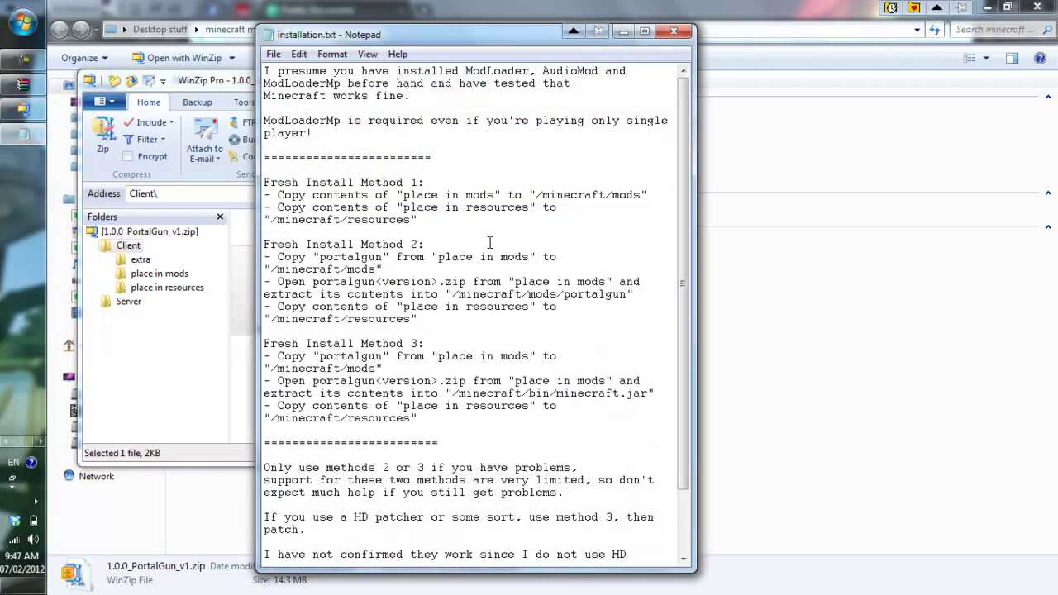
scroll(496, 241, "down", 2)
scroll(500, 240, "up", 2)
left_click_drag(429, 225, 265, 177)
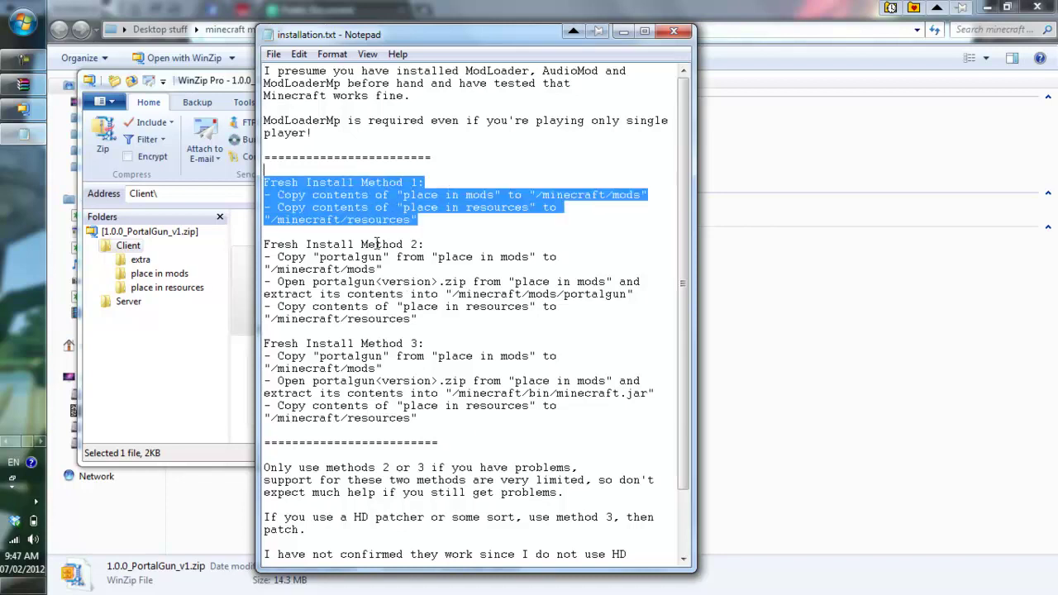
left_click(467, 307)
left_click_drag(435, 324, 361, 308)
left_click_drag(423, 418, 344, 334)
left_click(515, 307)
scroll(513, 316, "down", 2)
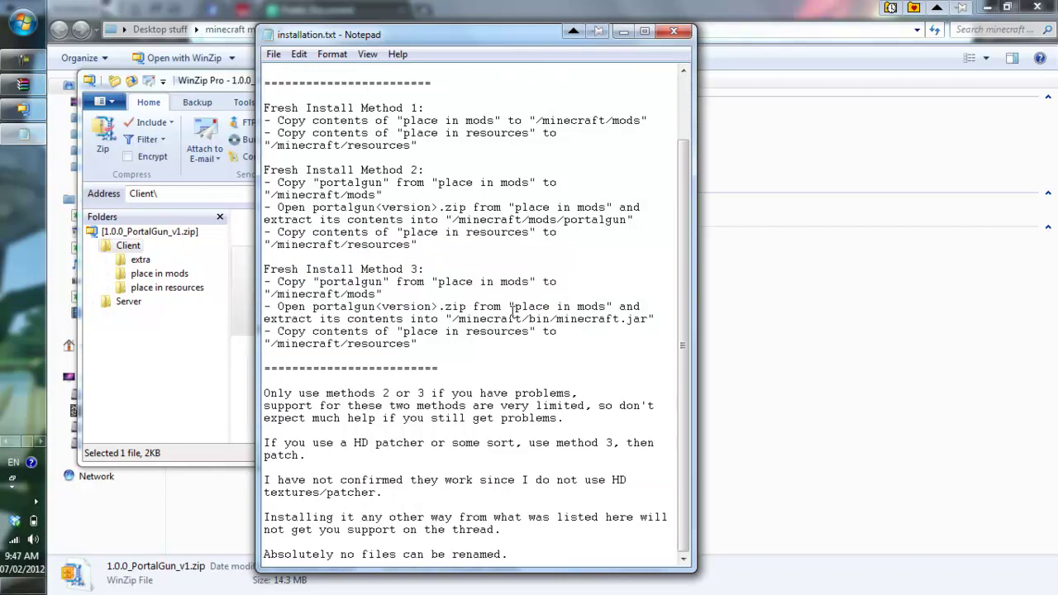
left_click_drag(290, 378, 636, 551)
left_click(639, 536)
left_click(674, 32)
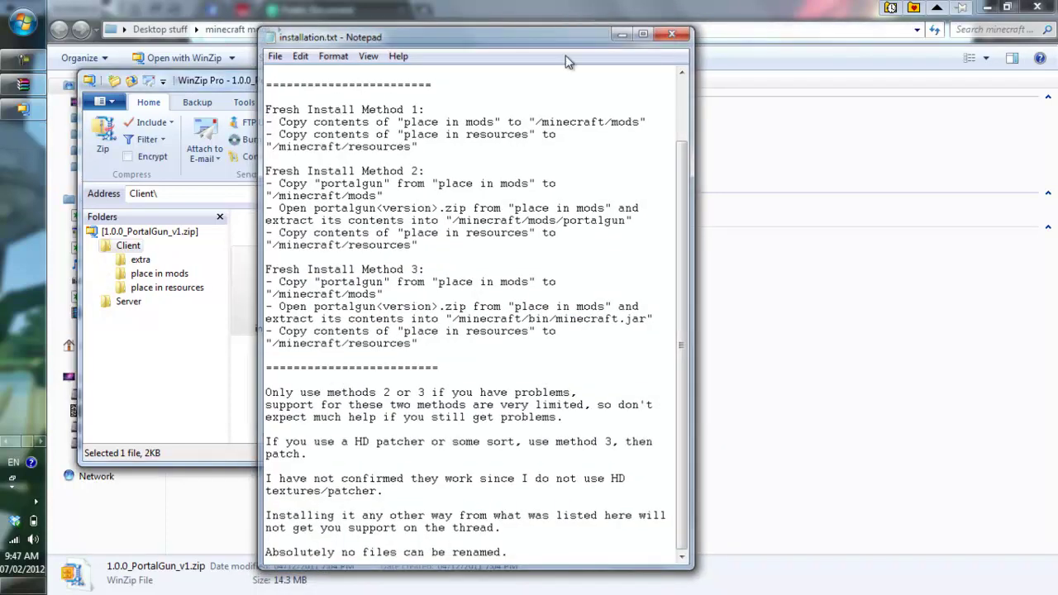
- Close the PortalGun archive window and clear the file selection in the minecraft mods folder
left_click(642, 80)
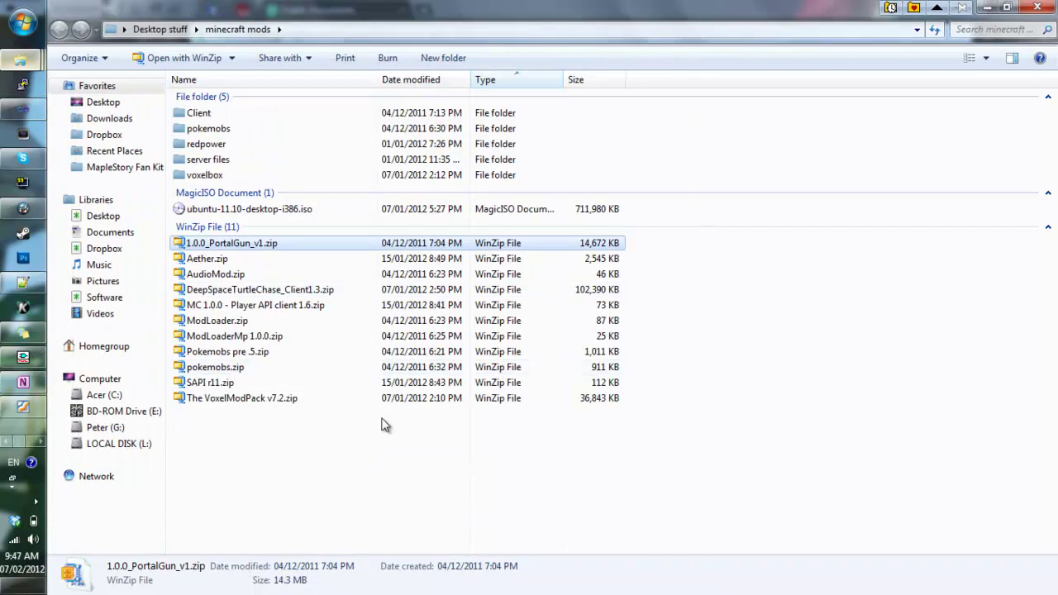
left_click(286, 432)
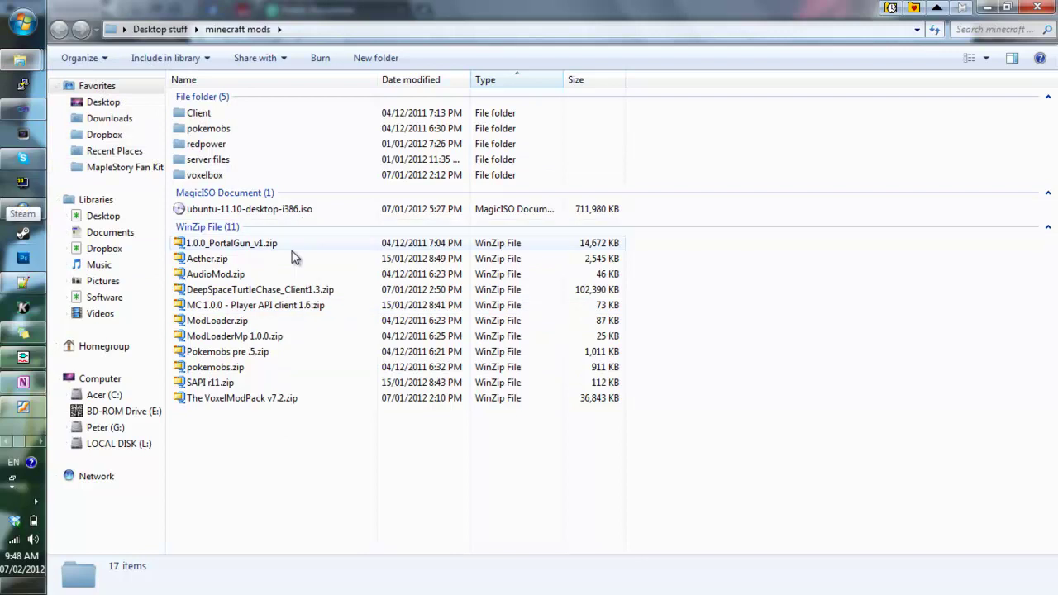
mouse_move(36, 66)
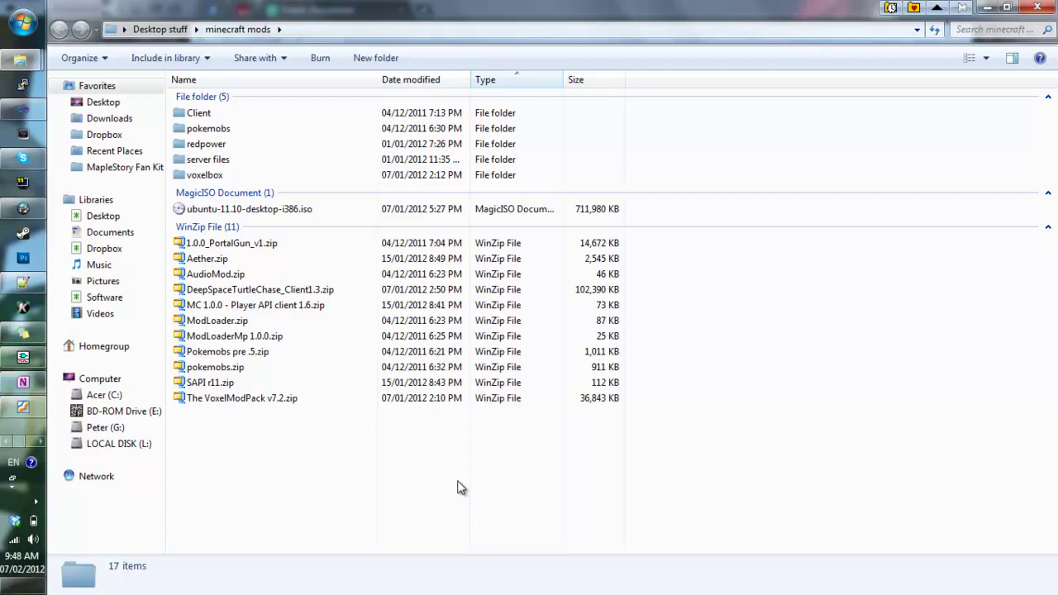
left_click(23, 23)
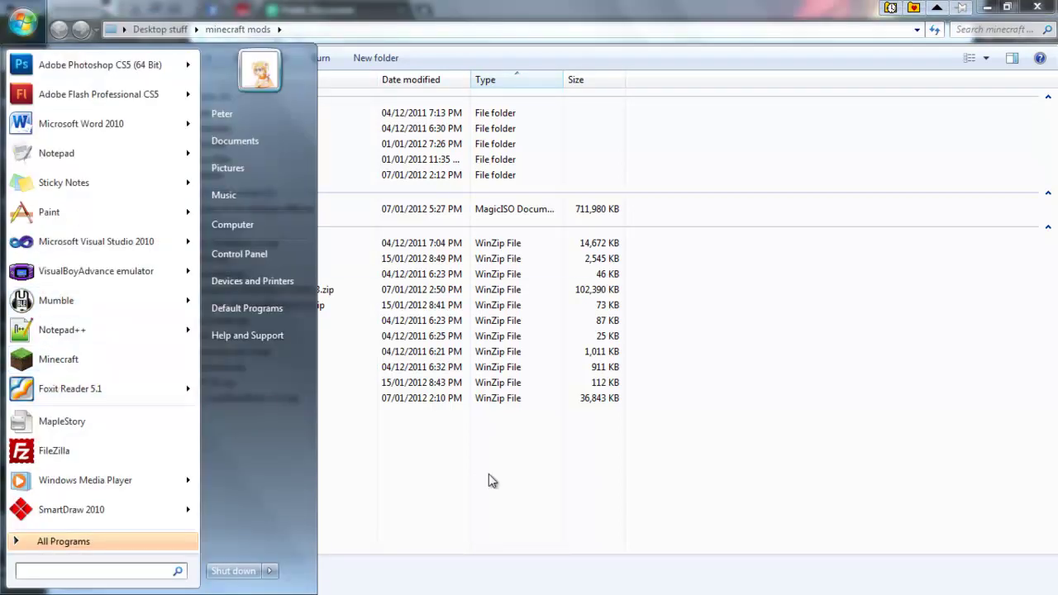
left_click(508, 512)
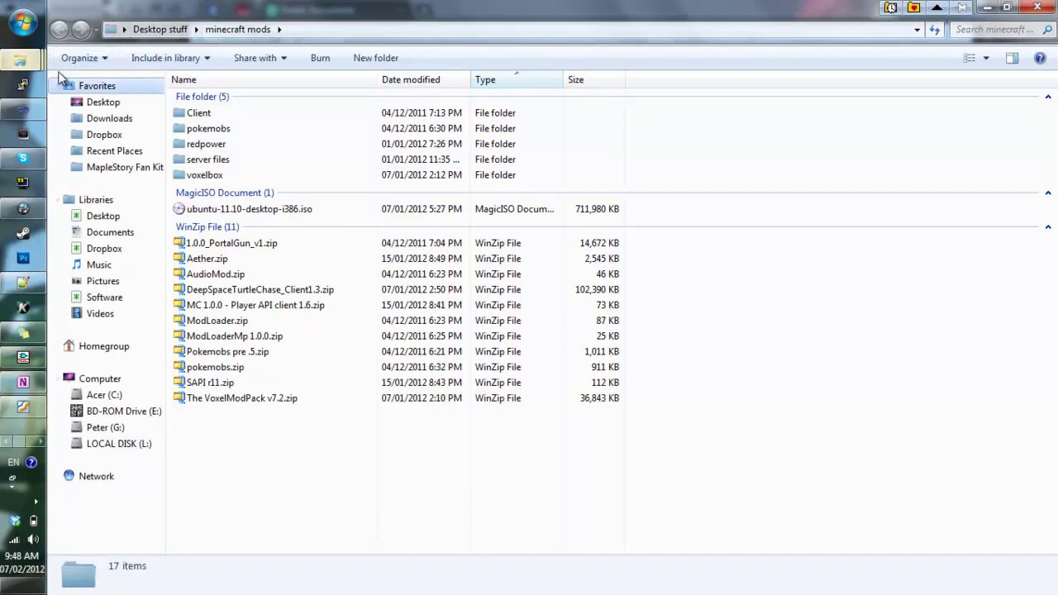
- Bring up the .minecraft bin folder and rename minecraft.jar to minecraft-modloader.jar
left_click(112, 314)
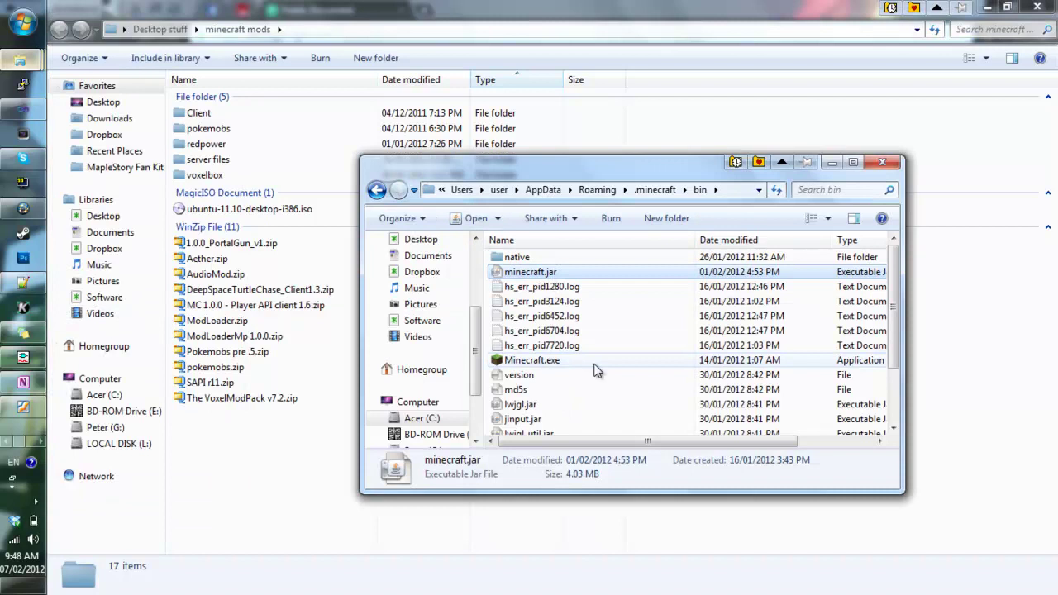
left_click(546, 271)
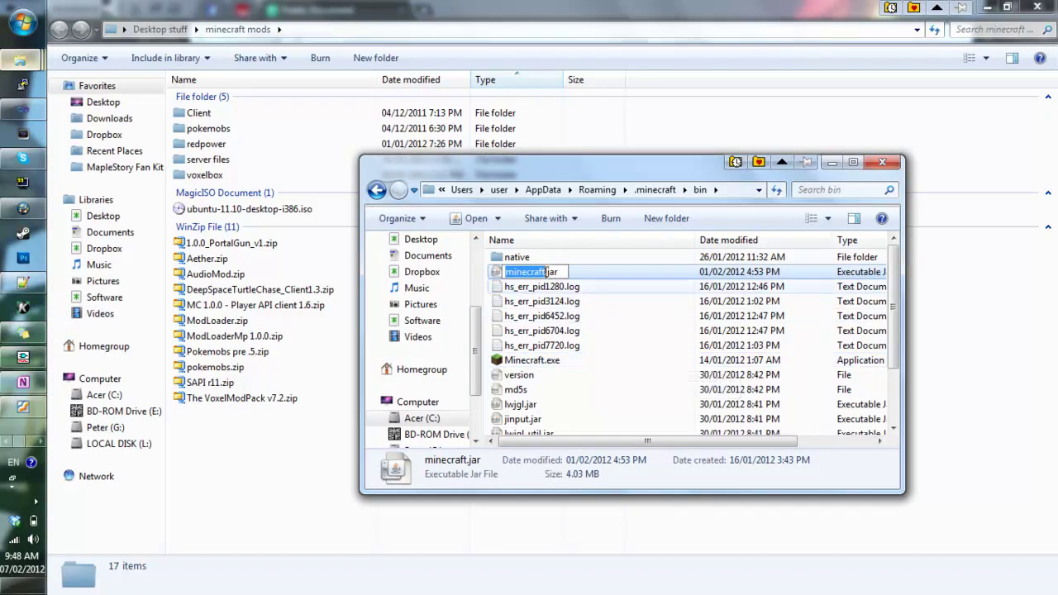
key("Escape")
type("-")
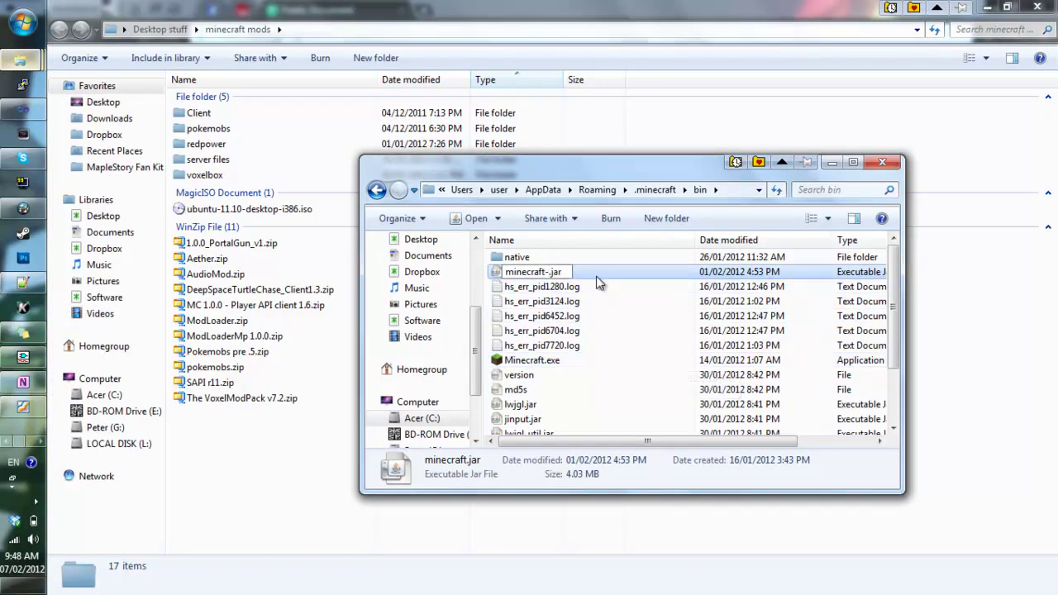
type("modloader")
key("Return")
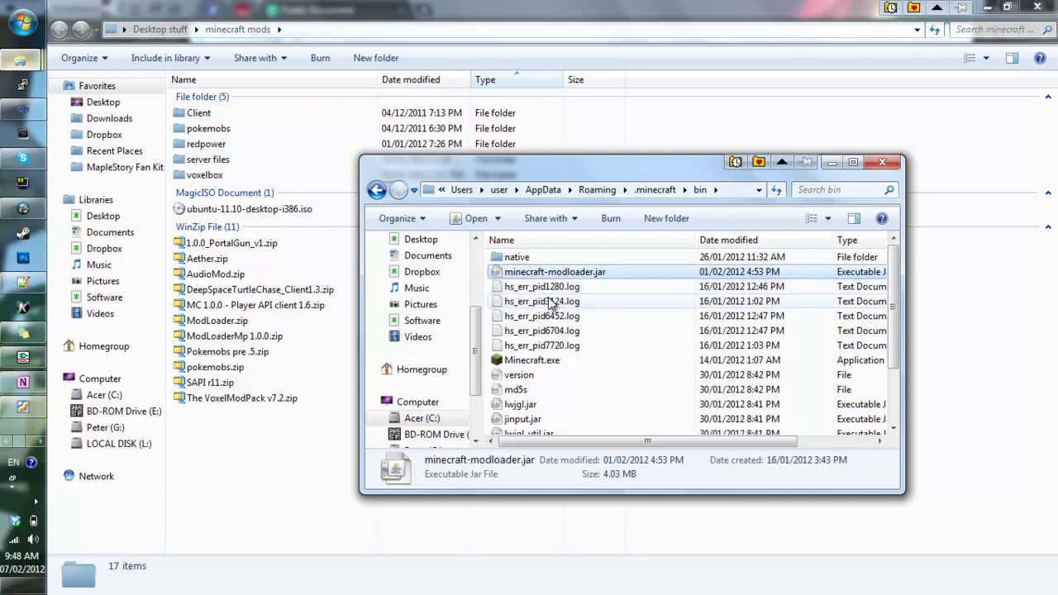
- Duplicate minecraft-modloader.jar within the bin folder and delete the copy
key("ctrl+c")
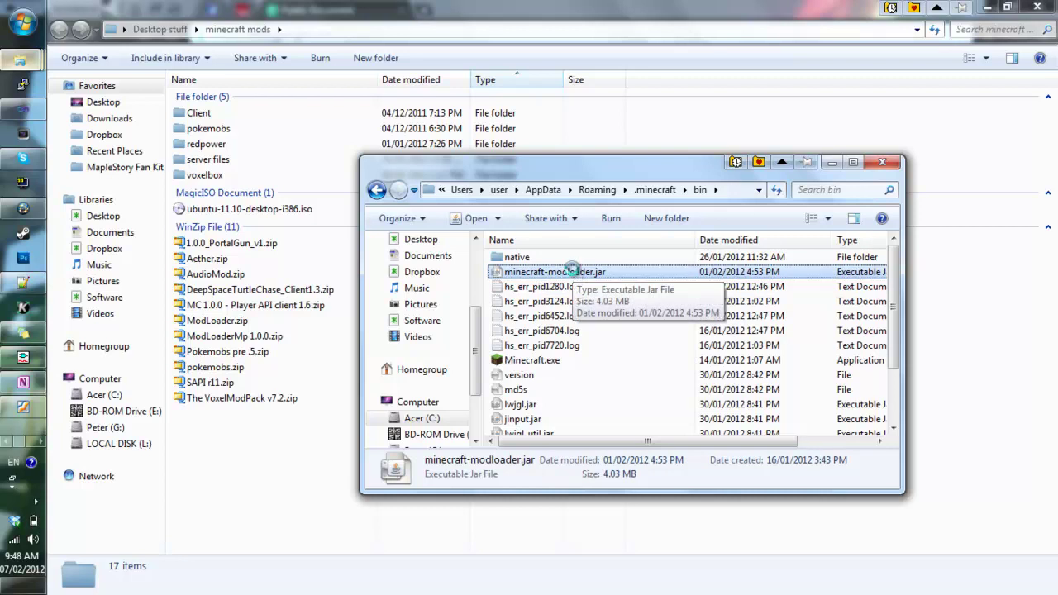
key("ctrl+v")
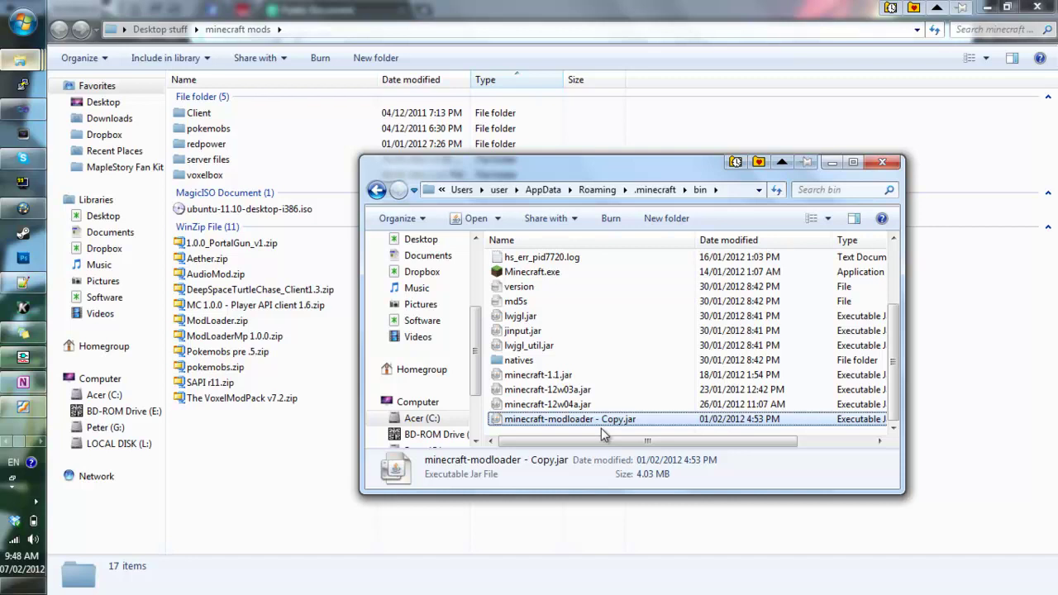
scroll(711, 273, "up", 2)
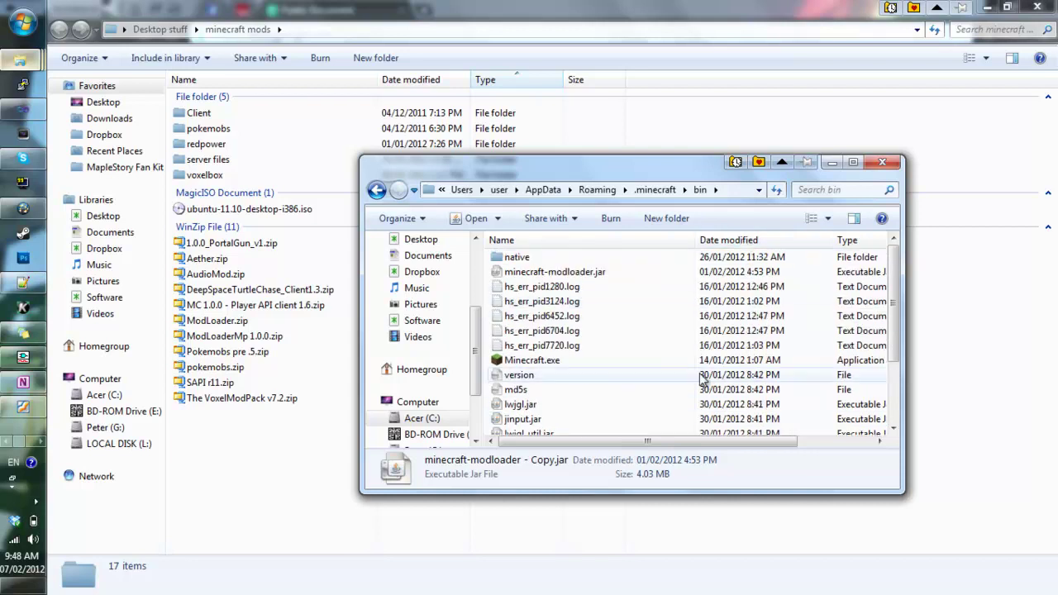
scroll(682, 279, "down", 2)
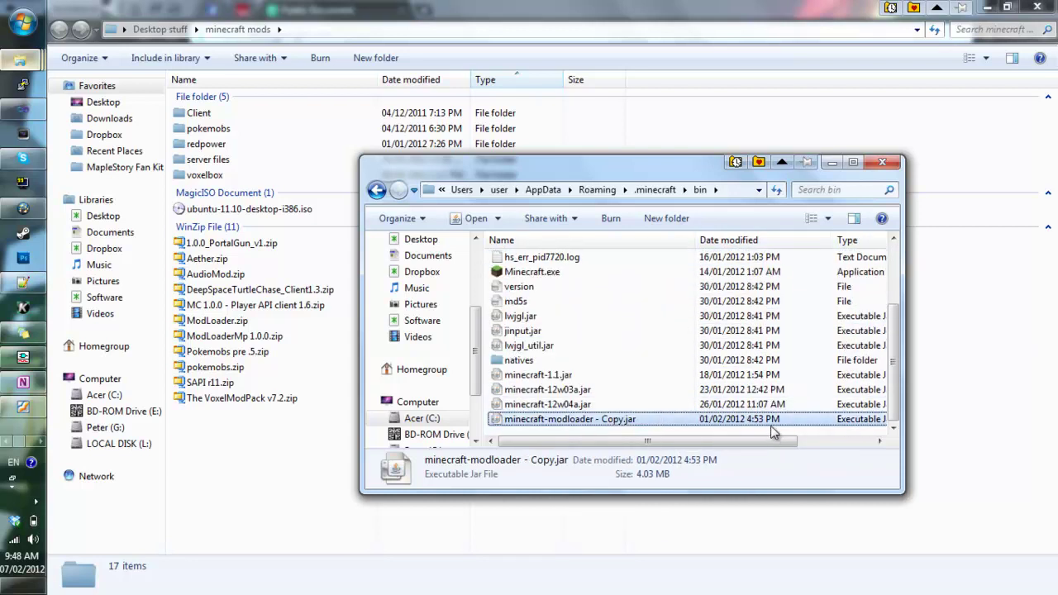
key("Delete")
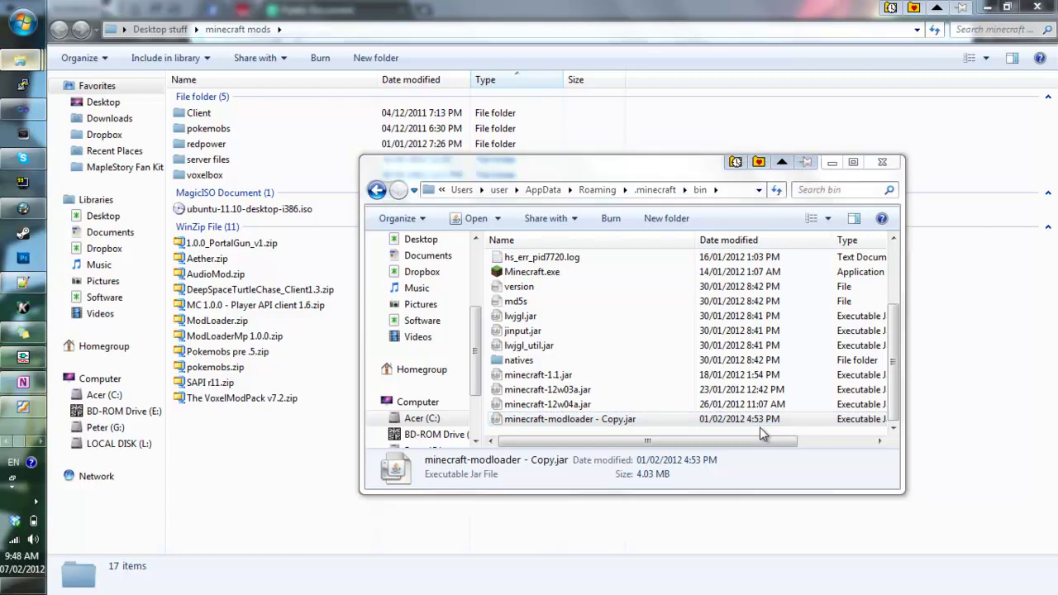
key("Return")
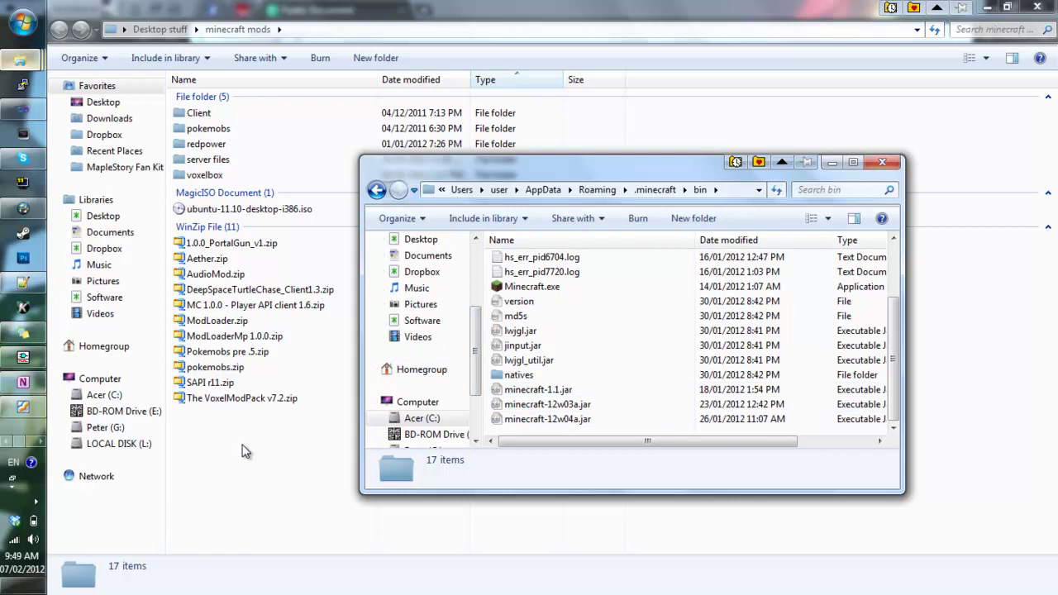
- Switch to the Public Document mod list in the browser and open the Optifine HD_A4 forum link
key("alt+Tab")
key("alt+Tab")
key("alt+Tab")
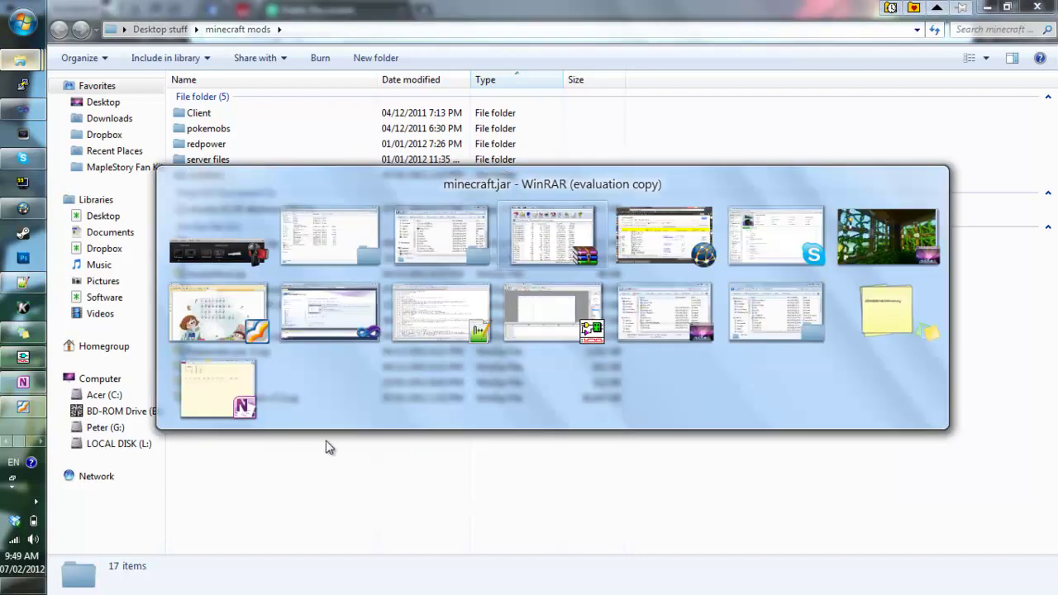
key("alt+Tab")
key("alt+Tab")
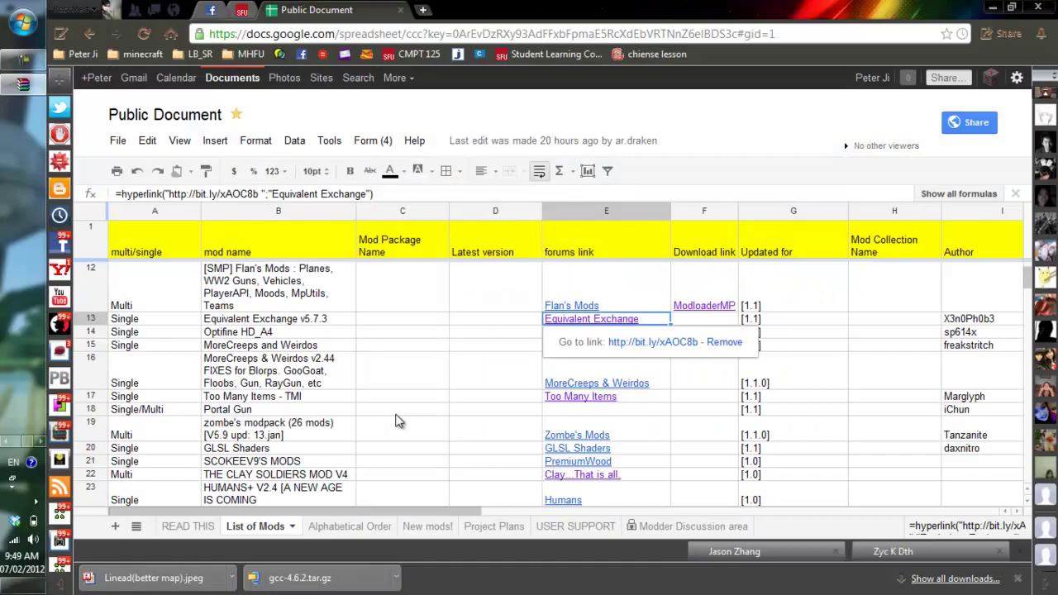
left_click(395, 321)
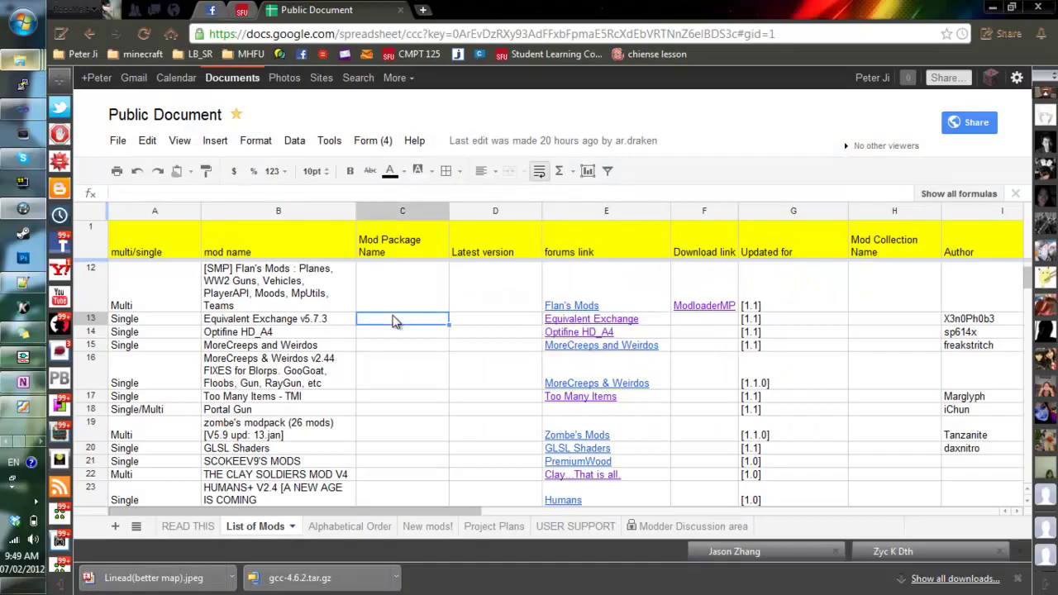
left_click(339, 335)
left_click(569, 334)
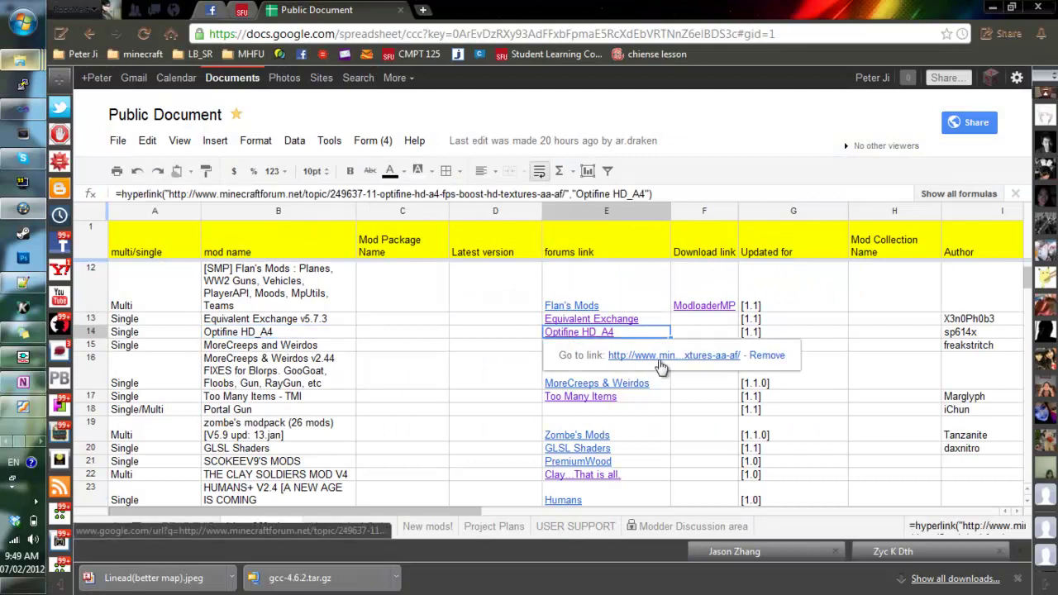
left_click(653, 358)
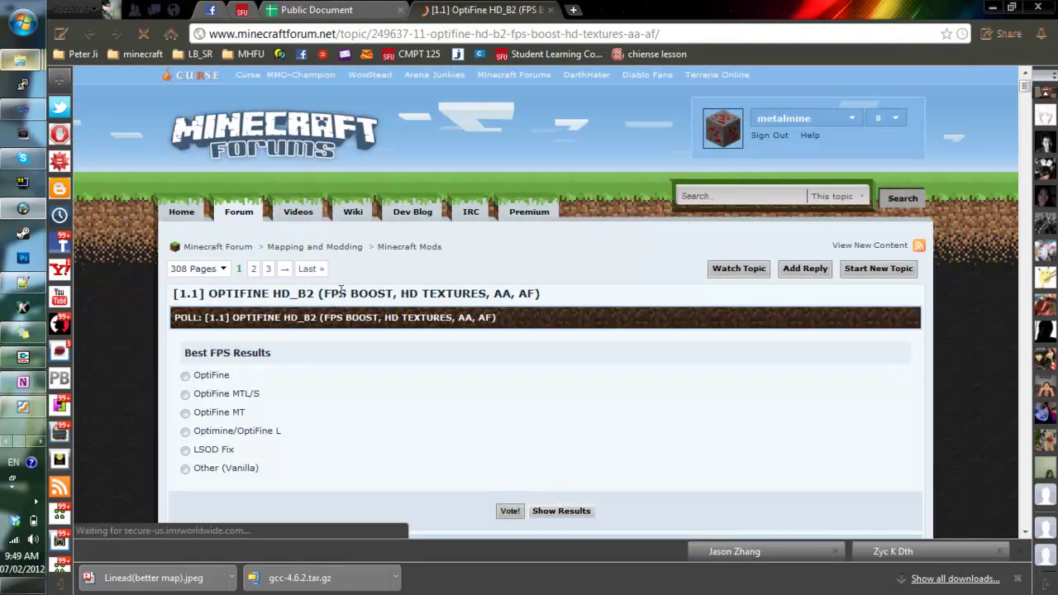
- Read the start of the OptiFine post, highlighting part of the line about Magic Launcher's easy mod installation and compatibility checking
scroll(406, 298, "down", 4)
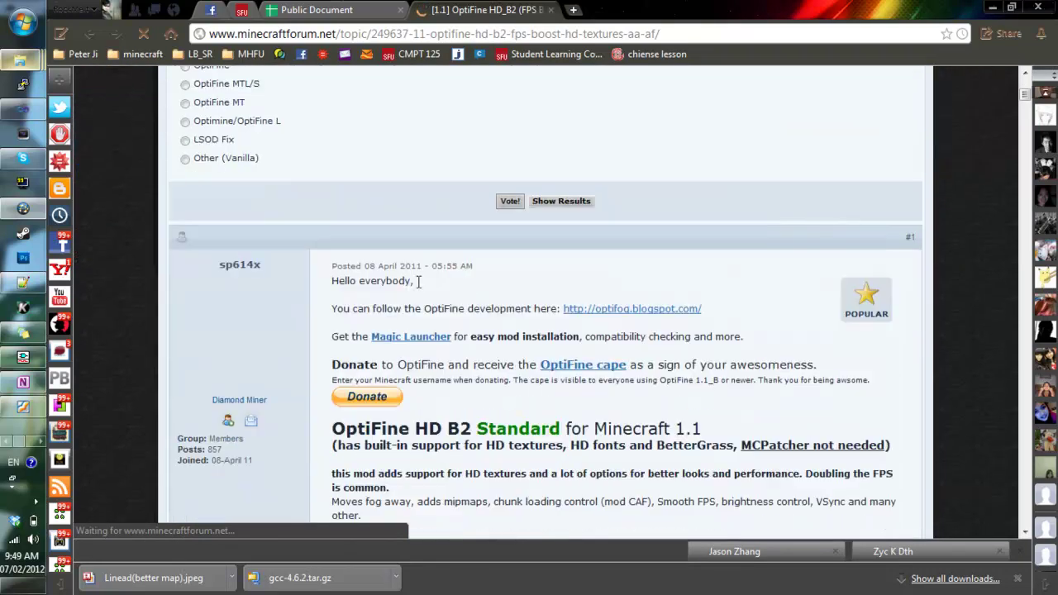
scroll(463, 273, "down", 1)
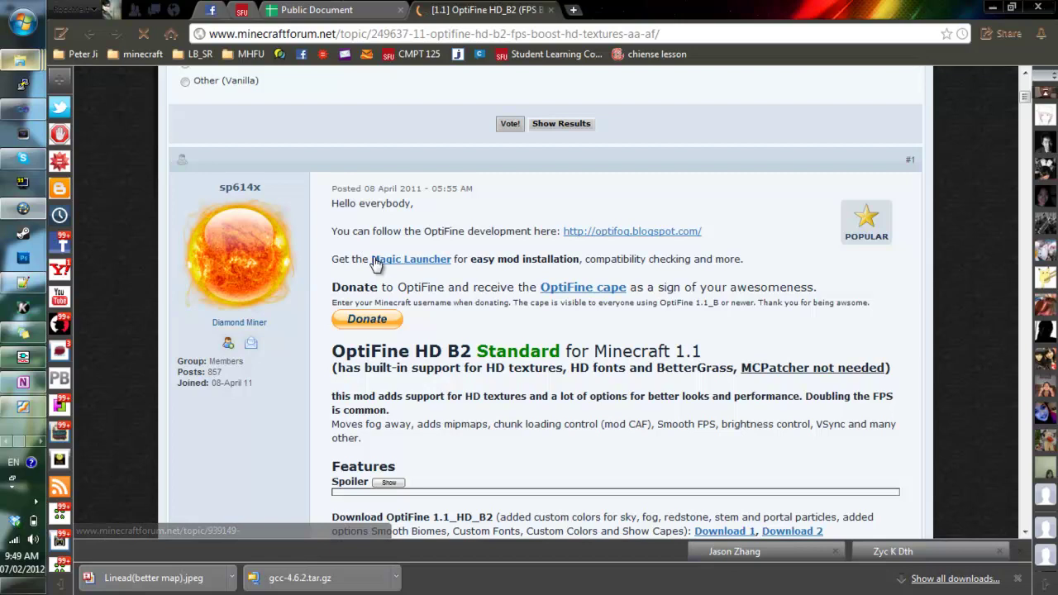
left_click_drag(497, 261, 663, 262)
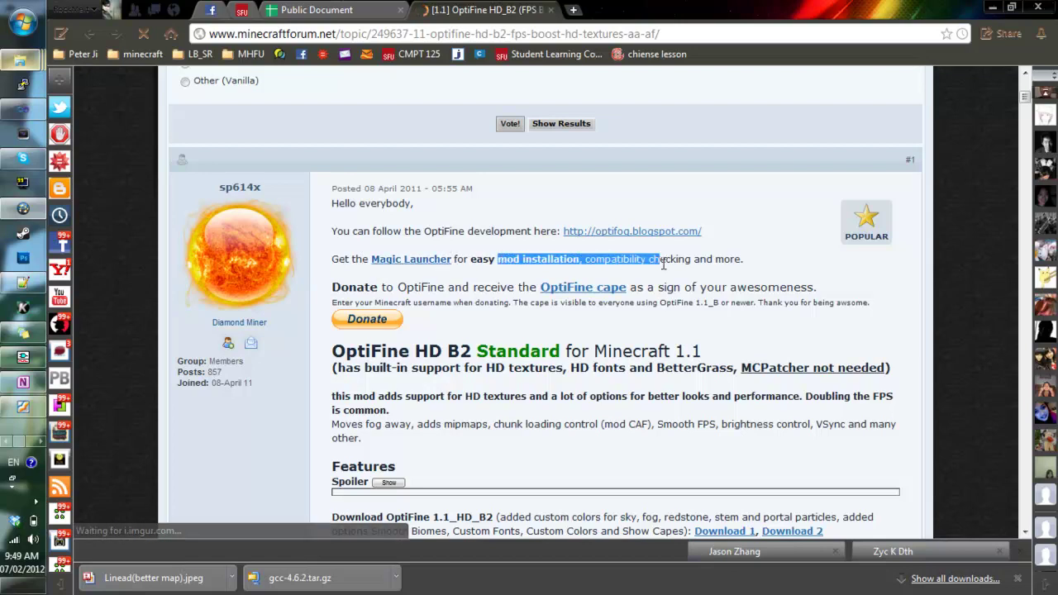
left_click(663, 263)
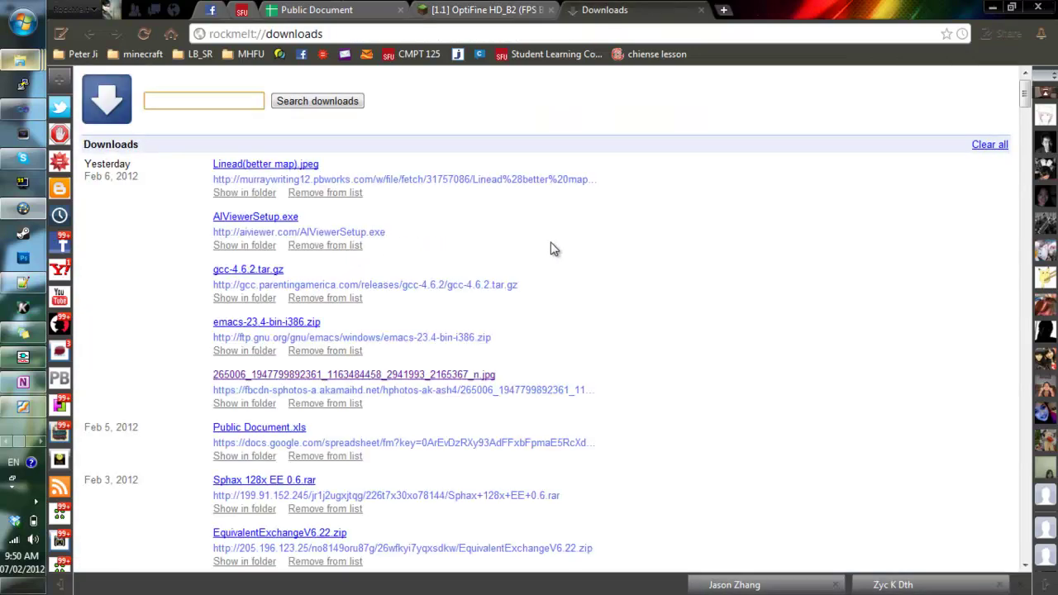
- Find "magic" in the browser's download list, run MagicLauncher_0.9.4.exe, and cancel the repeated security warning
key("ctrl+f")
type("magic")
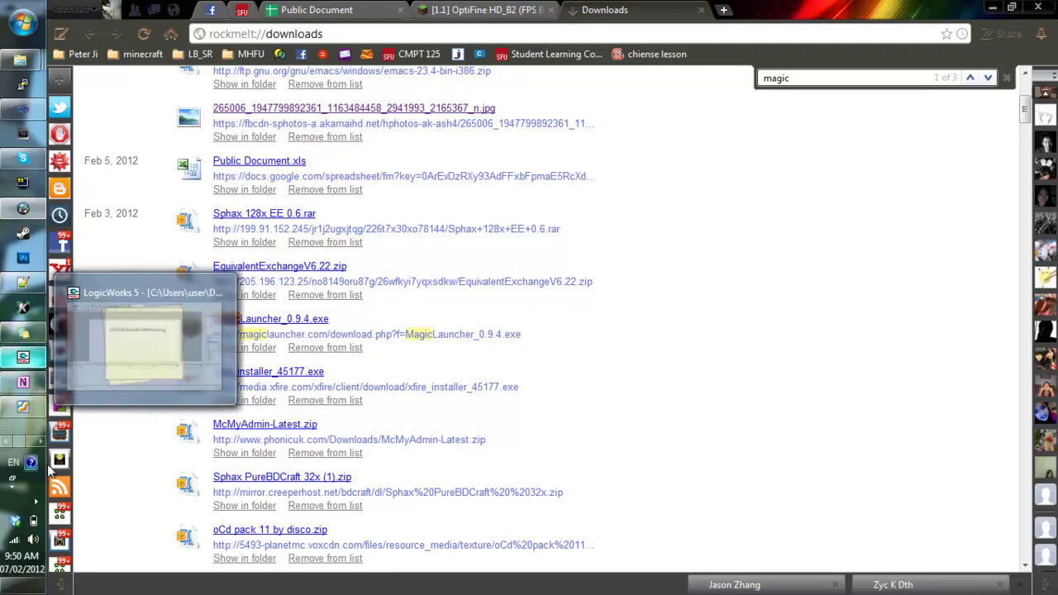
left_click(40, 441)
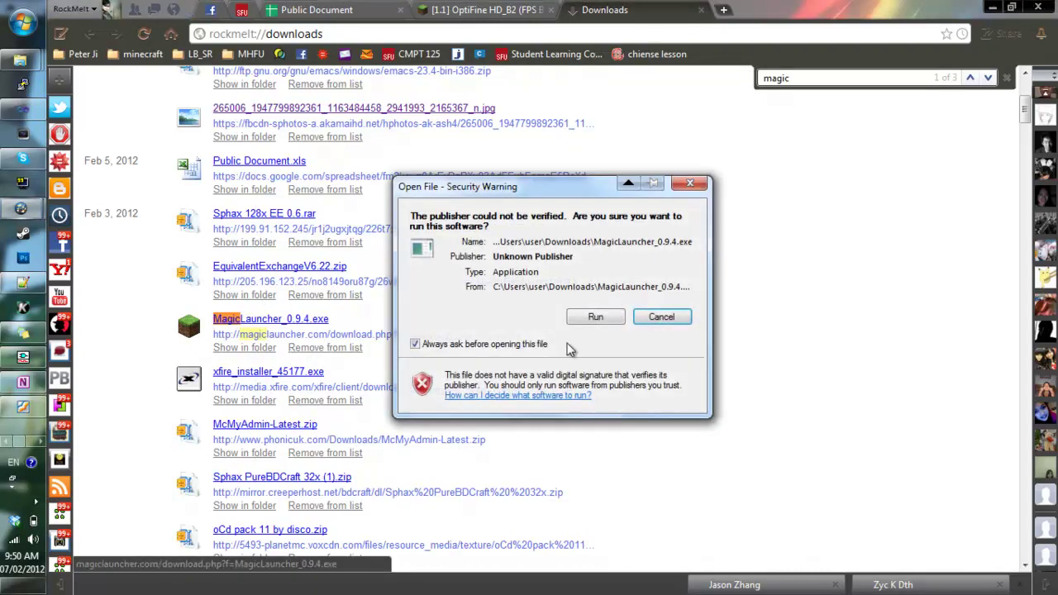
left_click(596, 317)
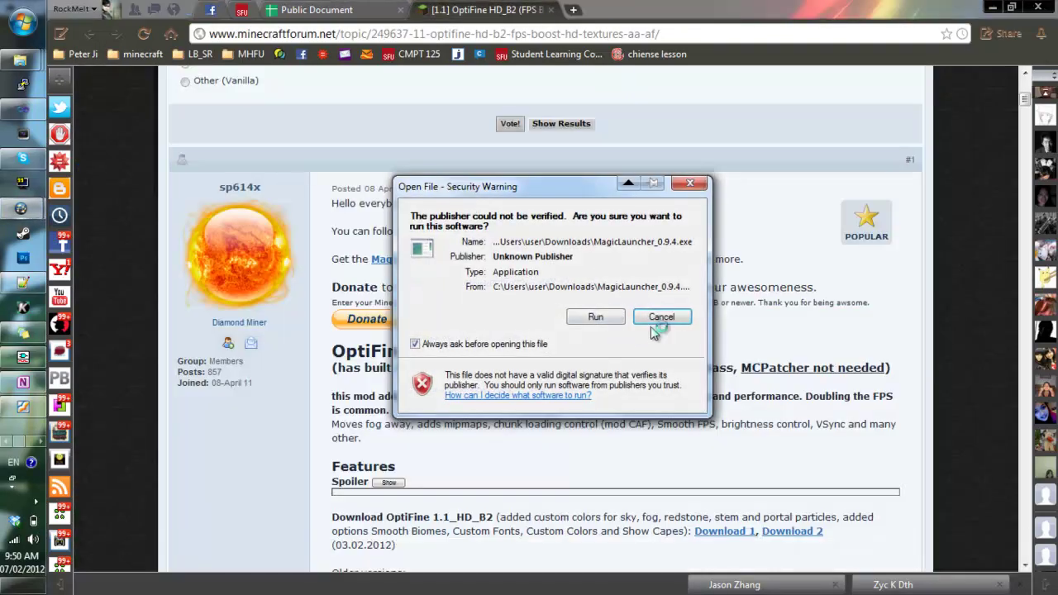
left_click(660, 317)
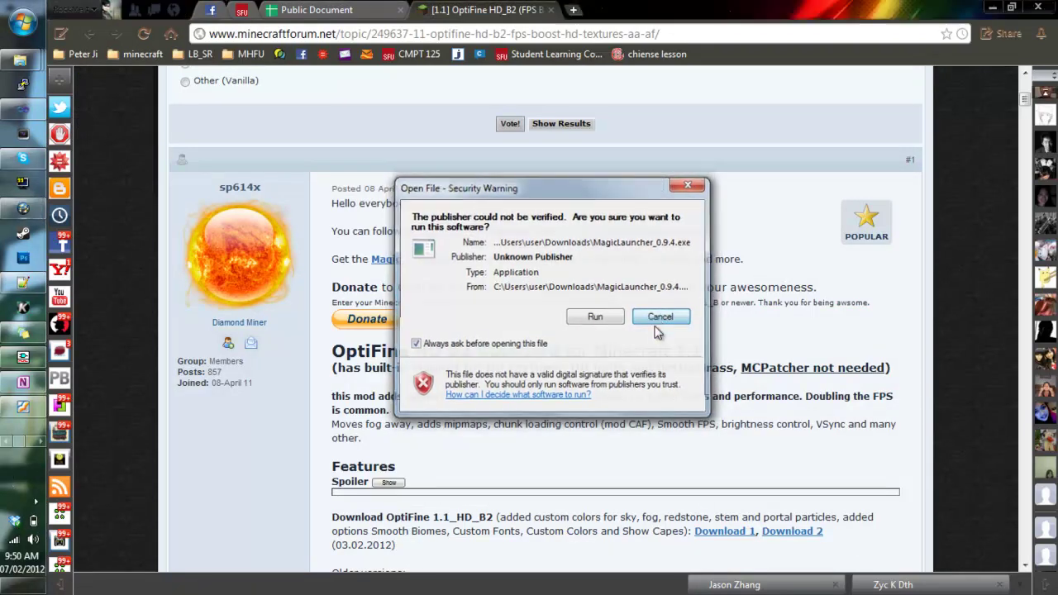
left_click(655, 326)
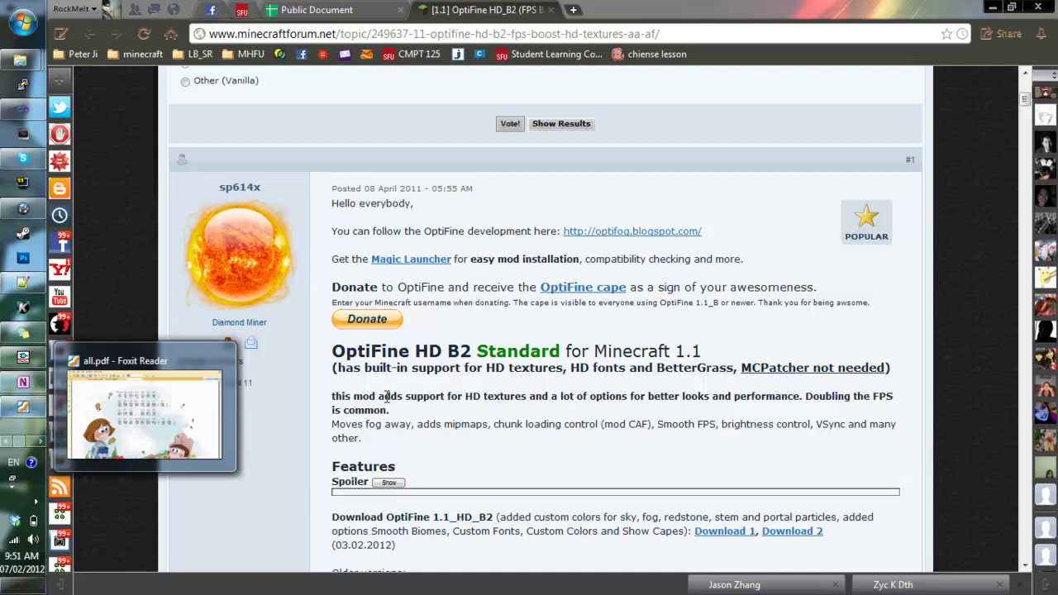
- Look through the OptiFine thread's Standard, Smooth, Multi-Core, AA and Light editions for Minecraft 1.1
scroll(513, 339, "down", 3)
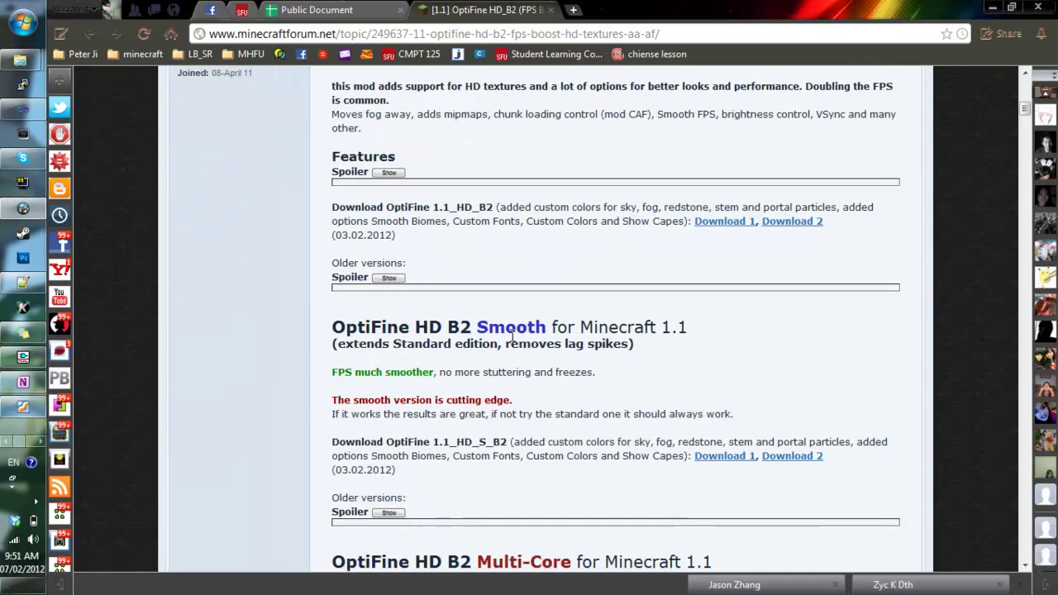
scroll(513, 335, "down", 6)
scroll(521, 331, "up", 3)
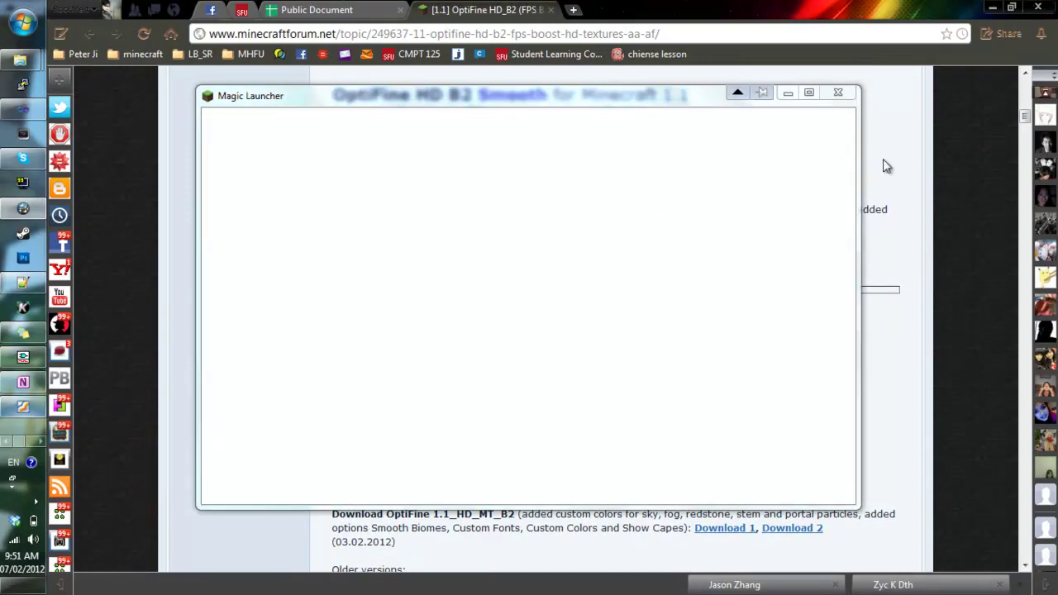
scroll(579, 265, "down", 9)
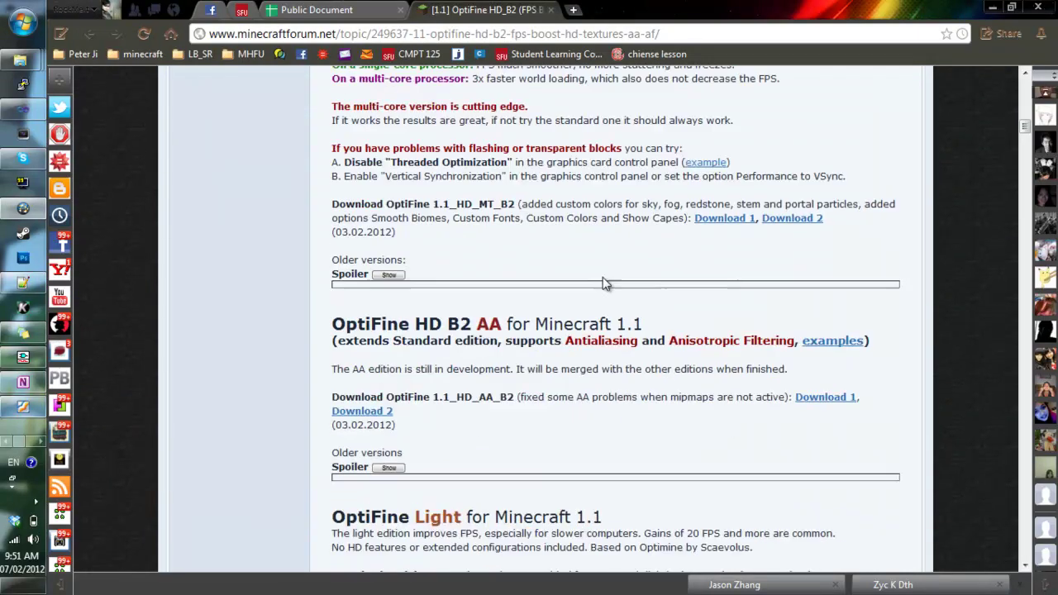
scroll(554, 268, "down", 2)
scroll(496, 348, "up", 6)
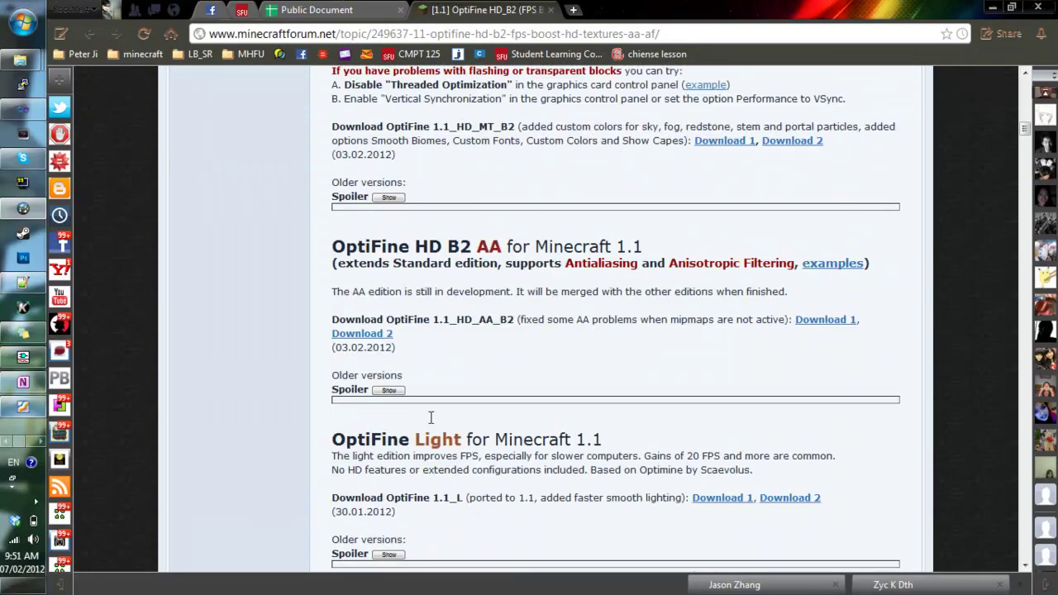
scroll(506, 450, "up", 5)
scroll(483, 327, "up", 6)
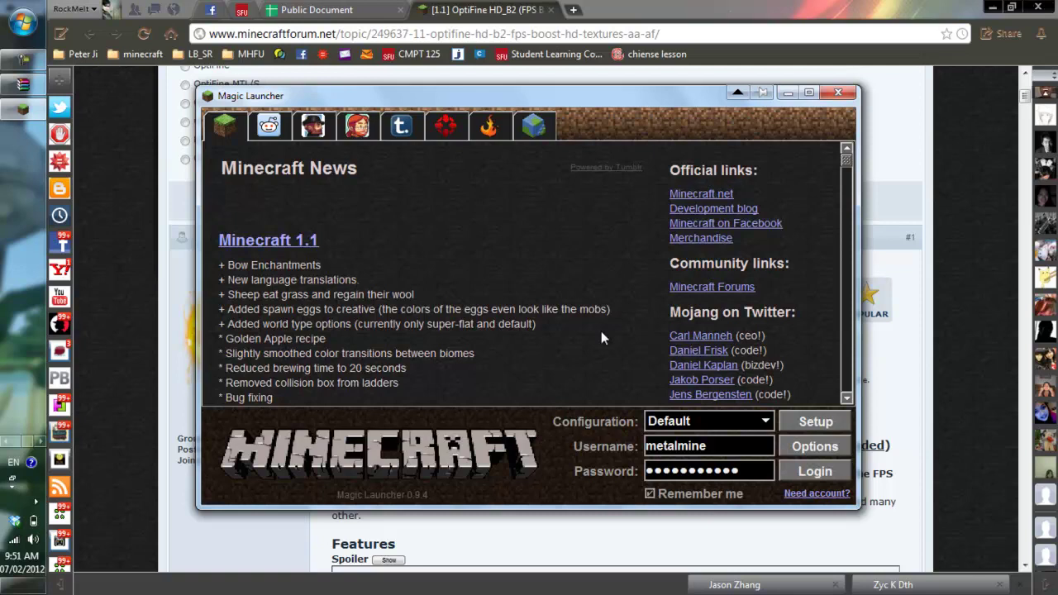
- Check the configuration choices in Magic Launcher and leave Default selected
left_click(769, 422)
left_click(769, 423)
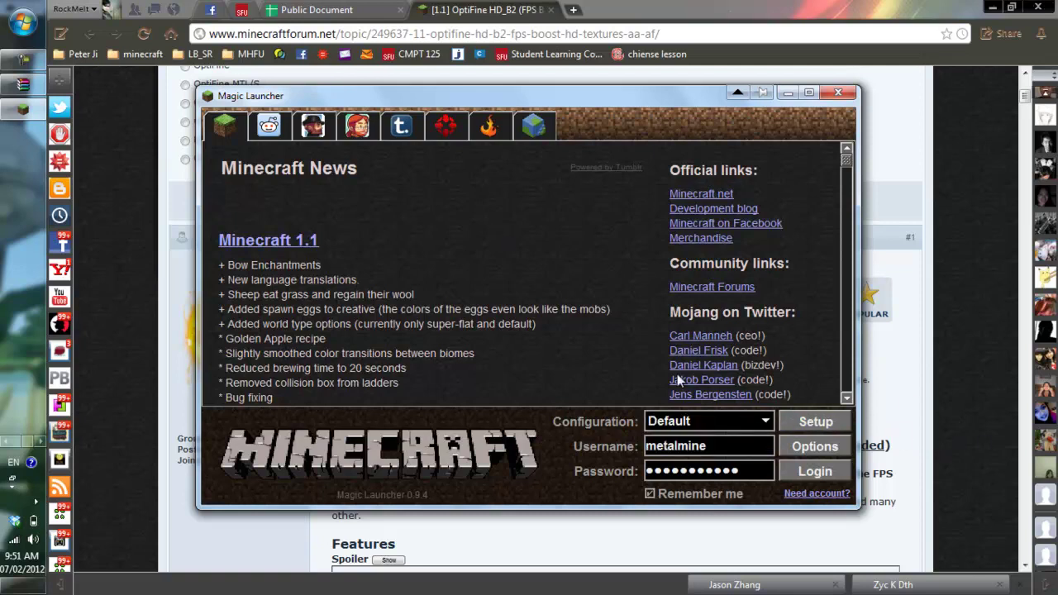
- Look through Magic Launcher's Twitter, Word of Notch, Minecraft Universe and Minecraft Wiki pages, and return to Minecraft News
left_click(280, 128)
left_click(318, 132)
left_click(354, 131)
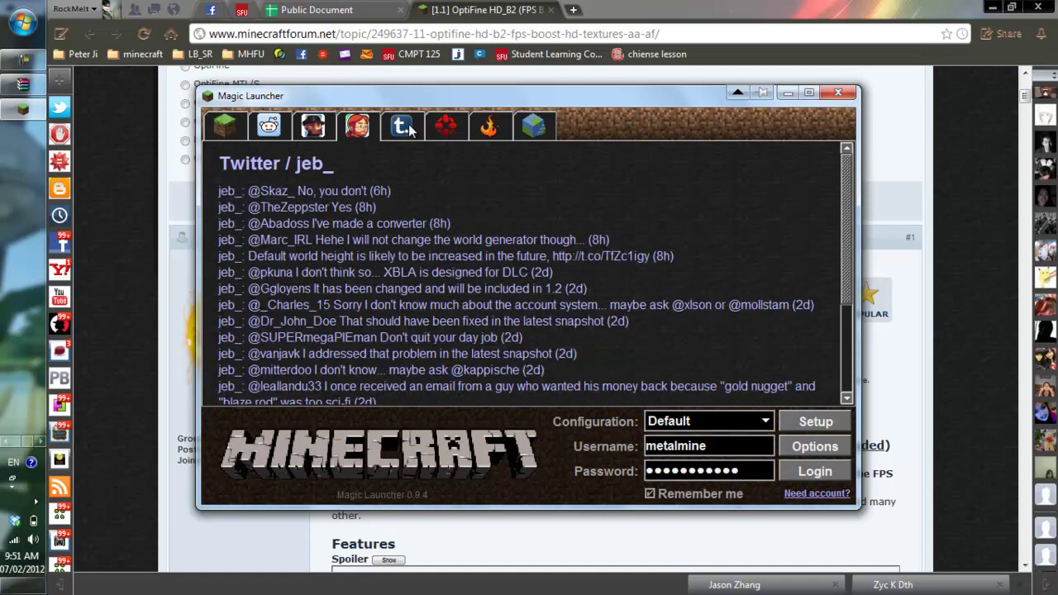
left_click(403, 130)
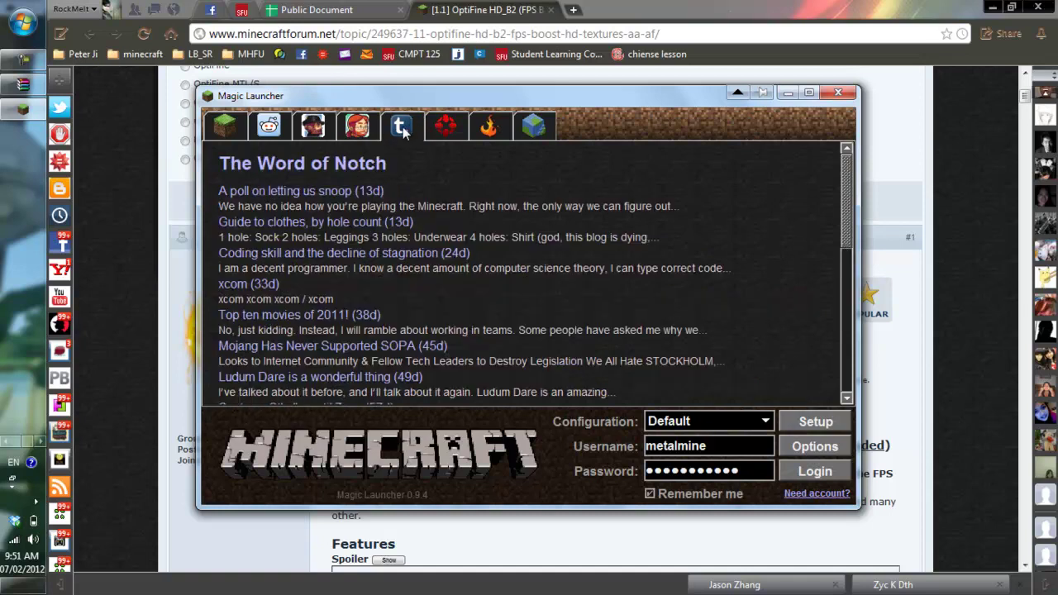
left_click(446, 131)
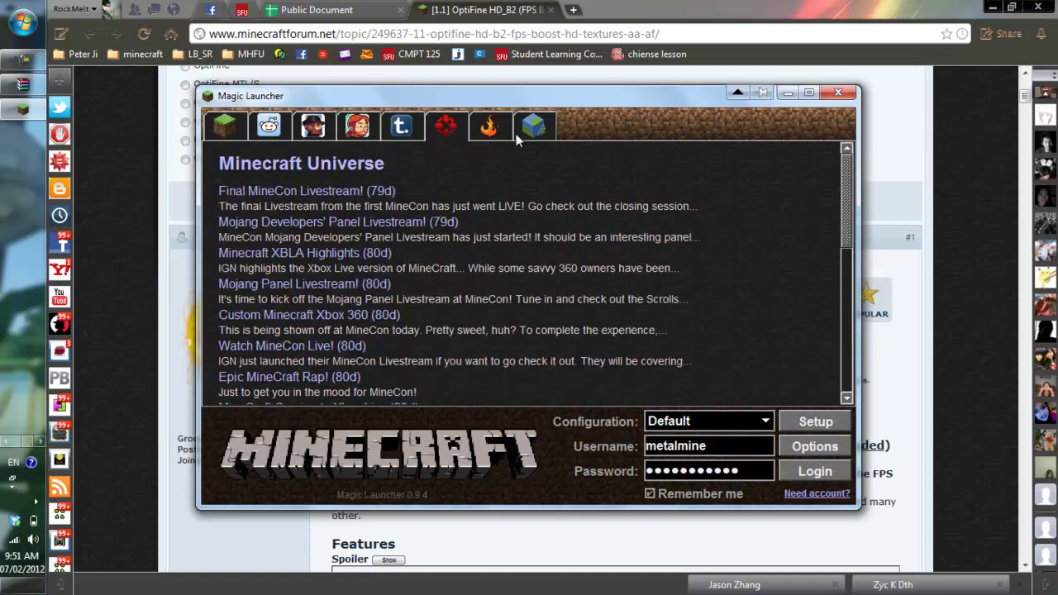
left_click(489, 131)
left_click(533, 130)
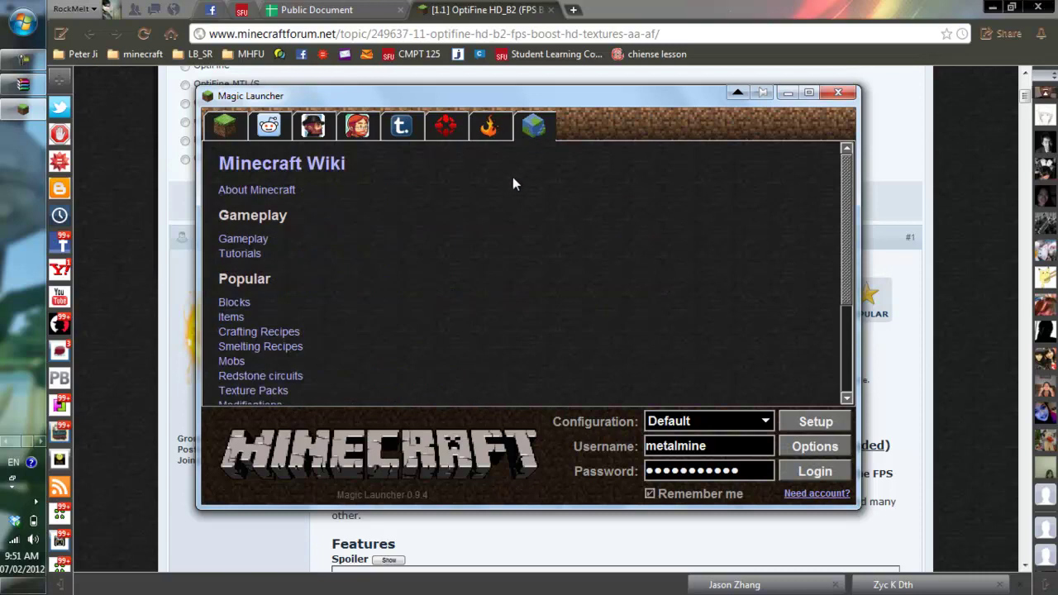
left_click(236, 127)
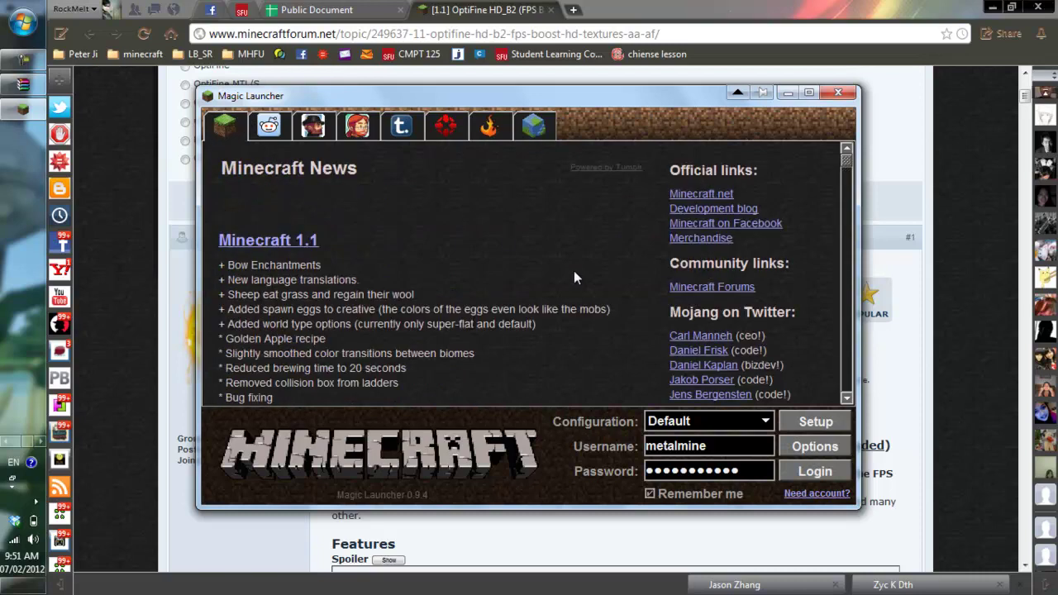
- Open the launcher's setup and inspect the Default configuration's entries for EquivalentExchange6.22.zip and millenaire2.1.5.zip
left_click(795, 424)
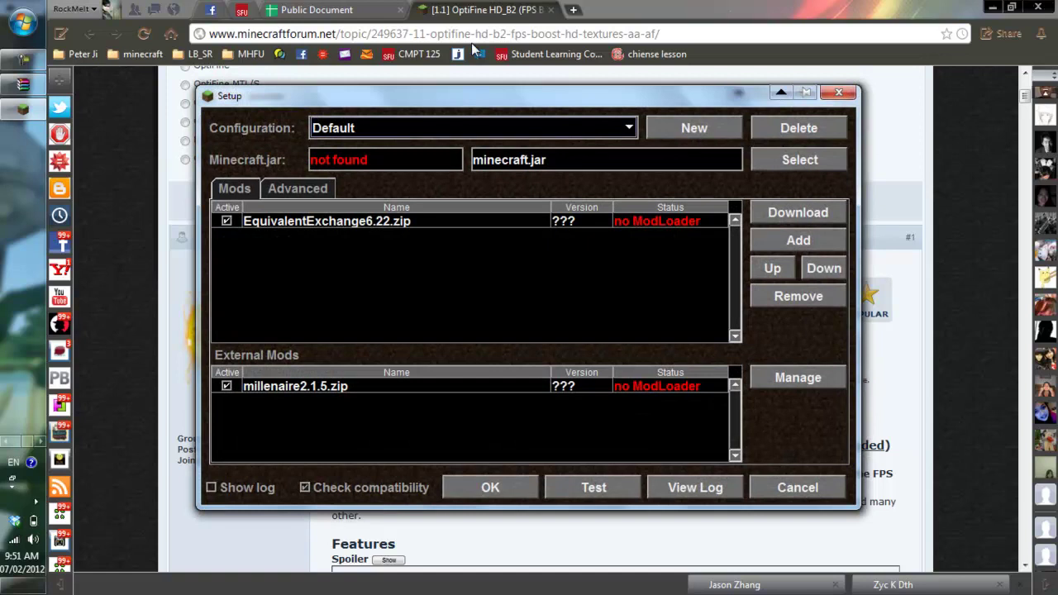
left_click(479, 129)
left_click(483, 128)
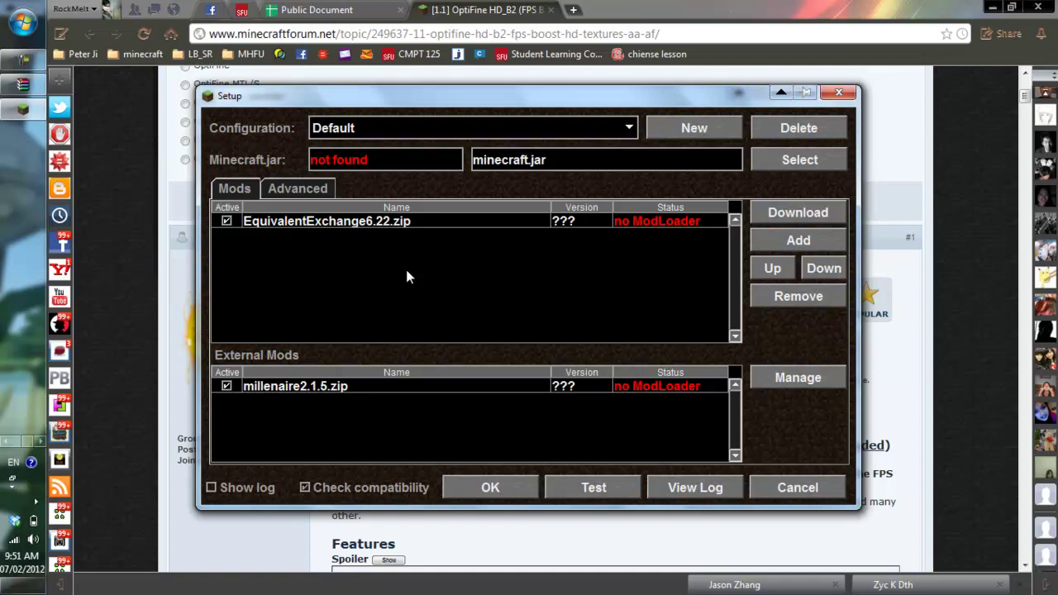
left_click(406, 225)
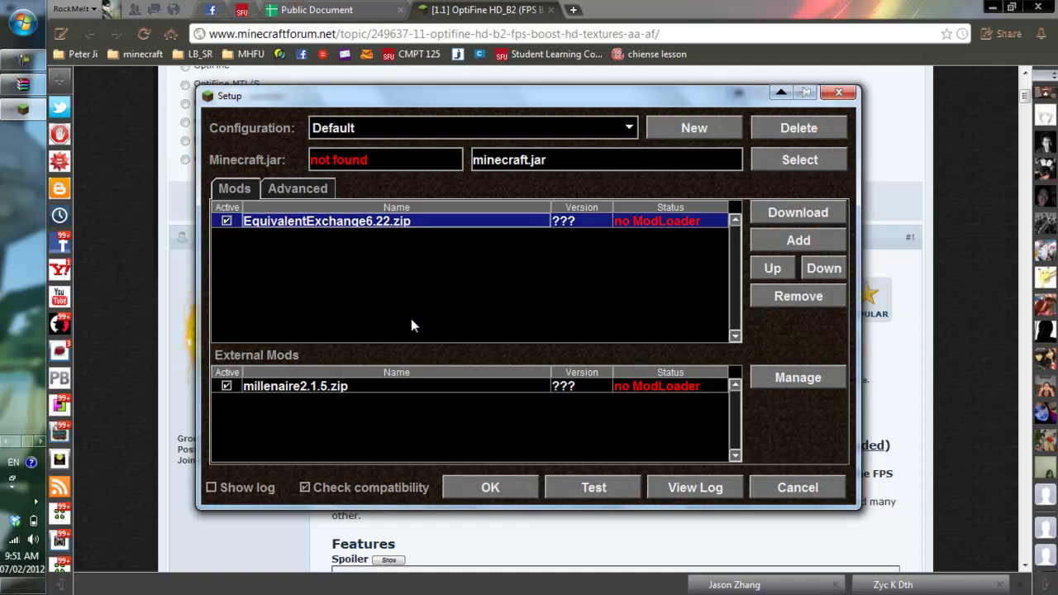
left_click(362, 388)
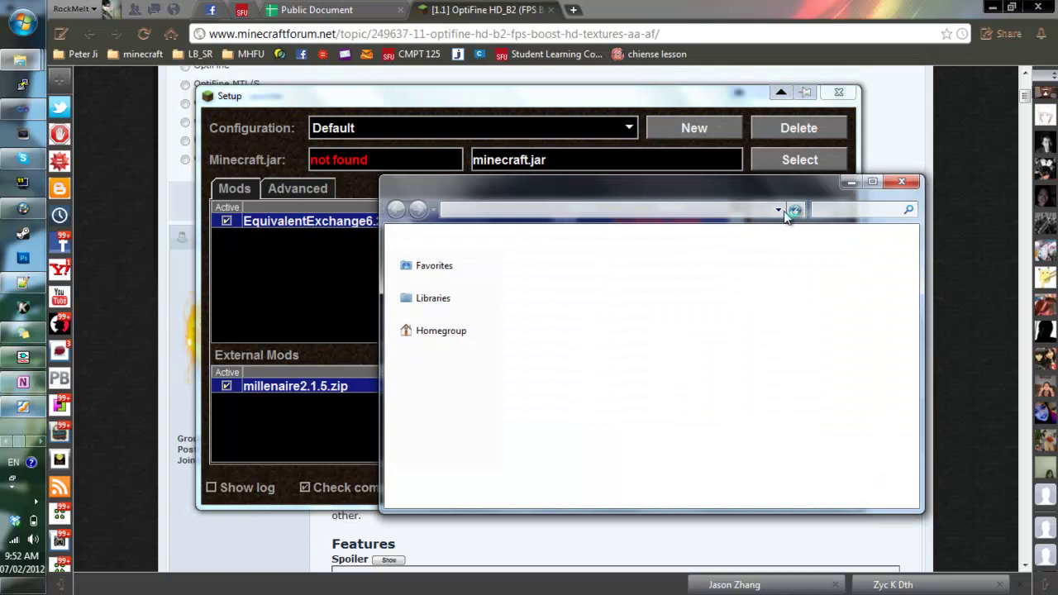
- Close the empty Explorer window, bring up the .minecraft bin folder, and close the launcher's setup
left_click(902, 183)
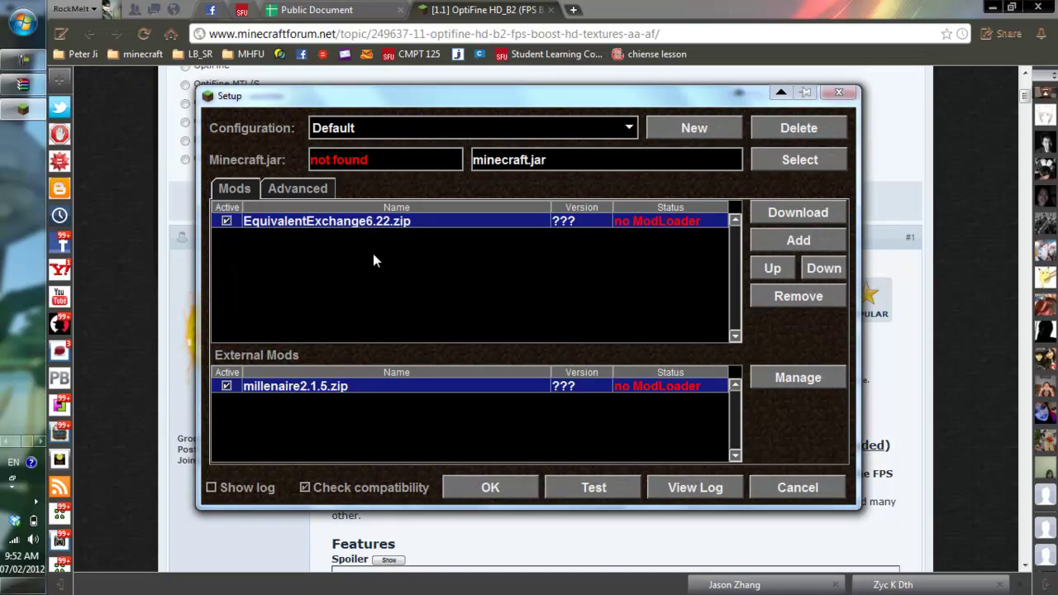
key("alt+Tab")
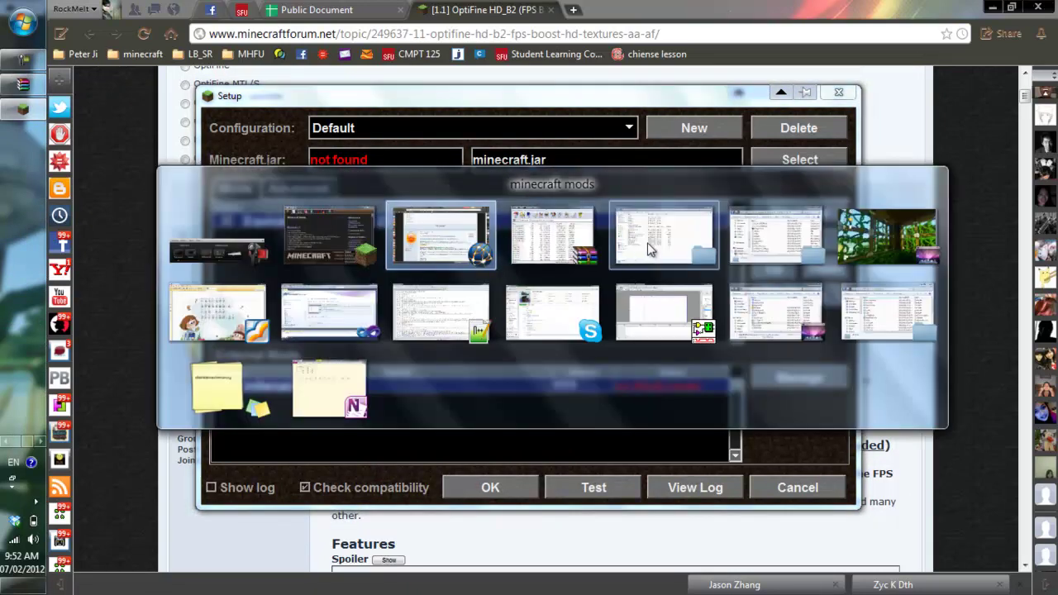
left_click(769, 248)
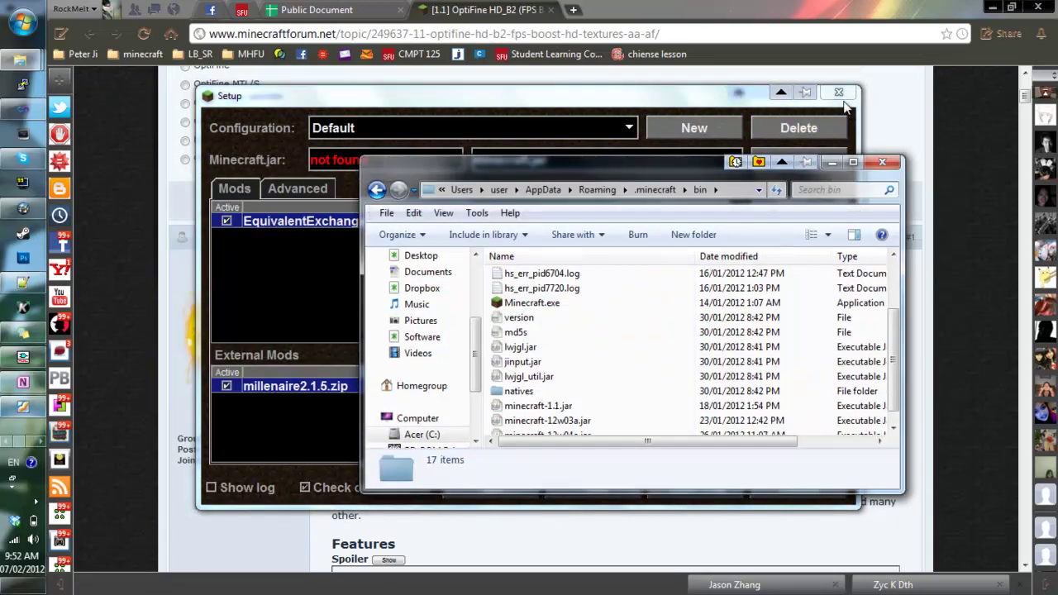
left_click(845, 131)
key("Escape")
left_click(879, 182)
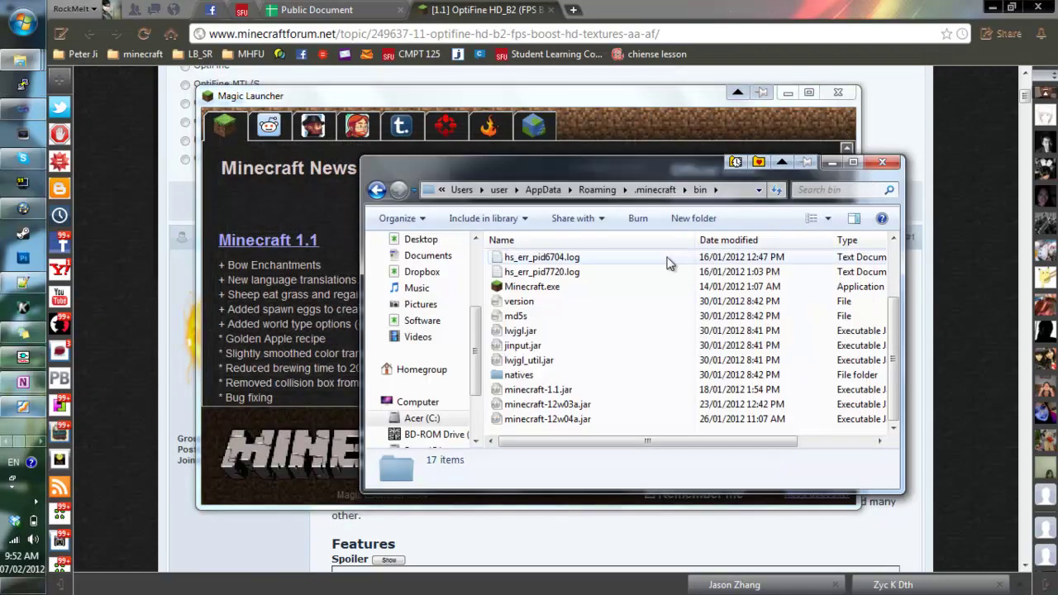
- Rename minecraft-modloader.jar in the bin folder as minecraft.jar
scroll(666, 281, "up", 2)
left_click(598, 274)
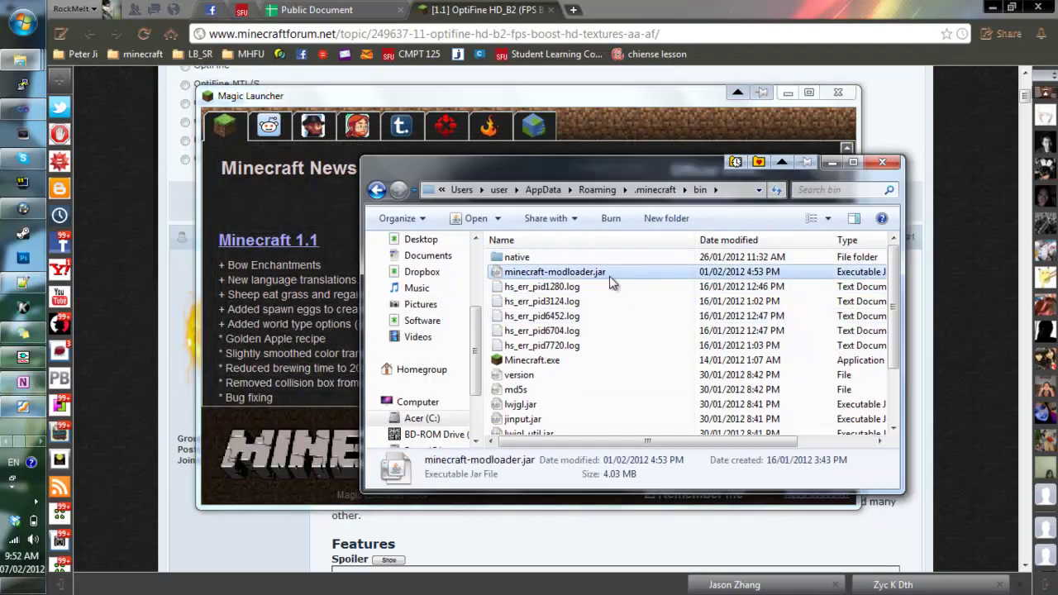
left_click(598, 274)
left_click(598, 274)
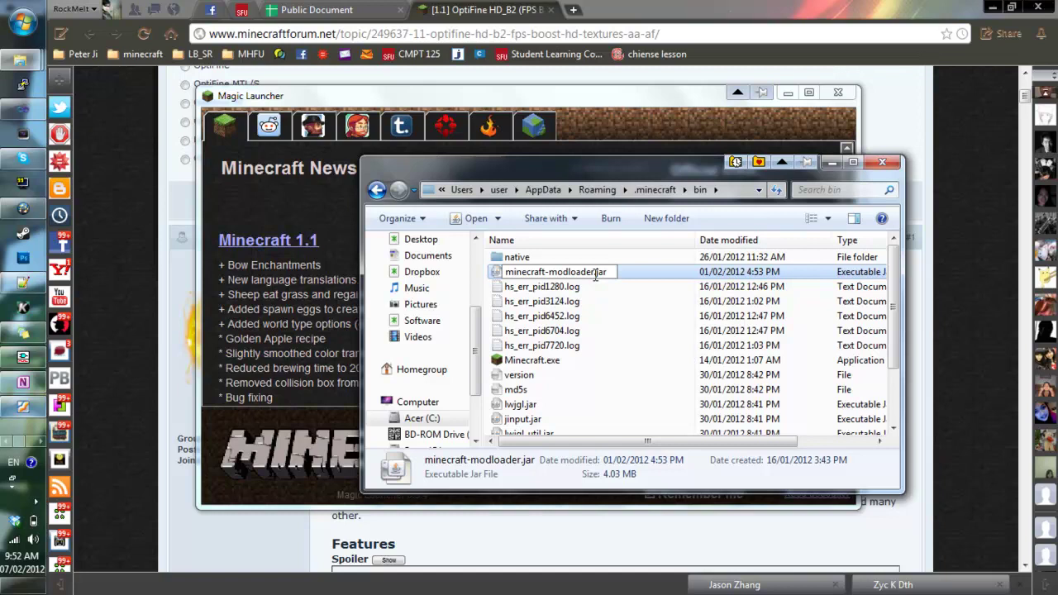
left_click_drag(595, 275, 546, 275)
left_click(597, 274)
key("BackSpace")
key("BackSpace")
key("Return")
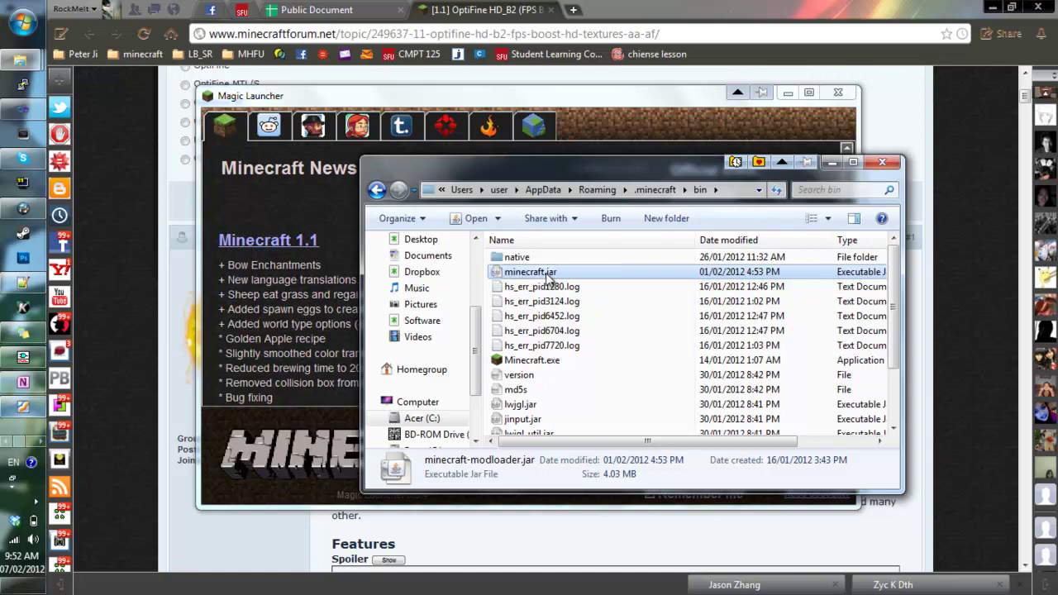
- Return to Magic Launcher, reopen its setup, and check the status of the Equivalent Exchange and Millenaire mods
key("alt+Tab")
left_click(814, 422)
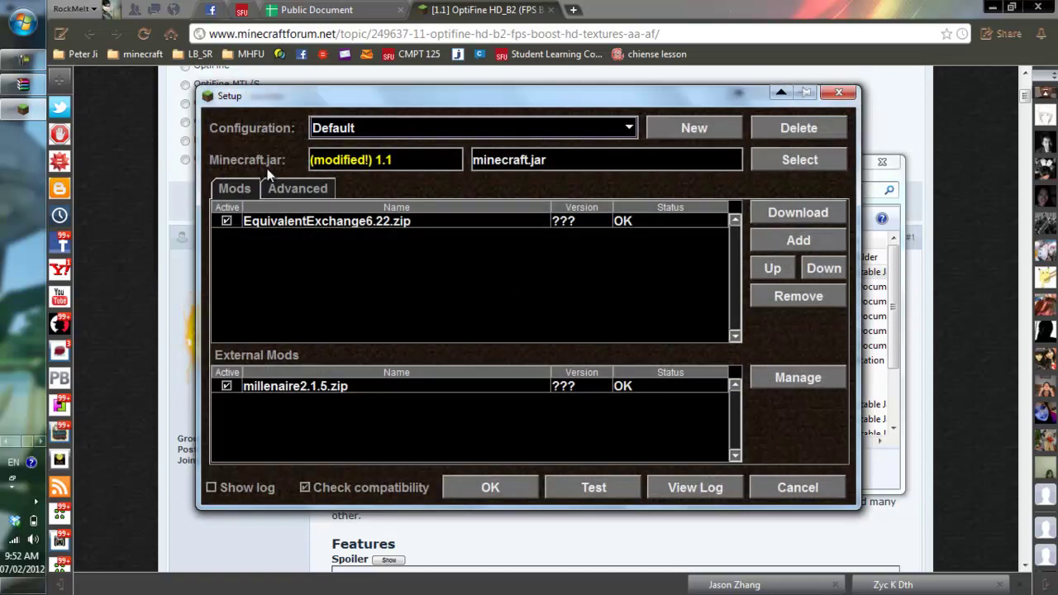
left_click(646, 388)
left_click(649, 261)
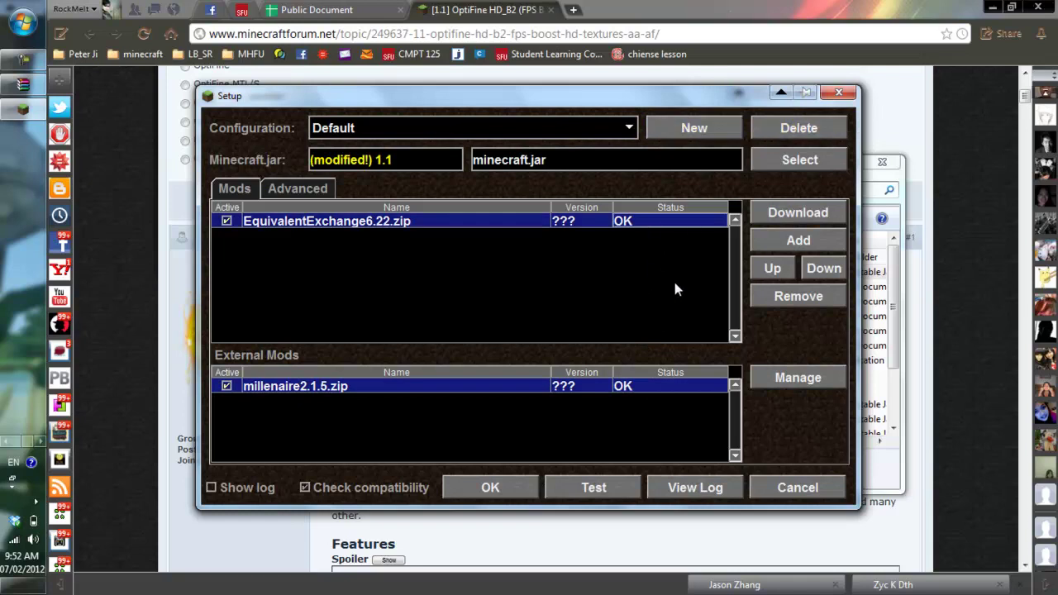
- Create a new configuration named EqExPortalMIlle, copied from Default
left_click(670, 136)
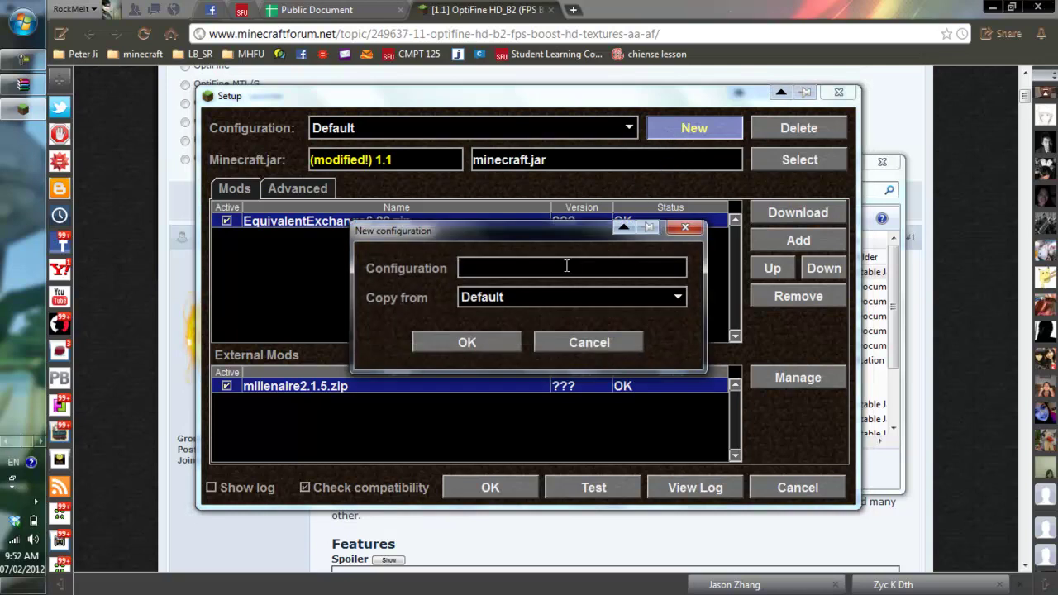
type("EqExPortalMille")
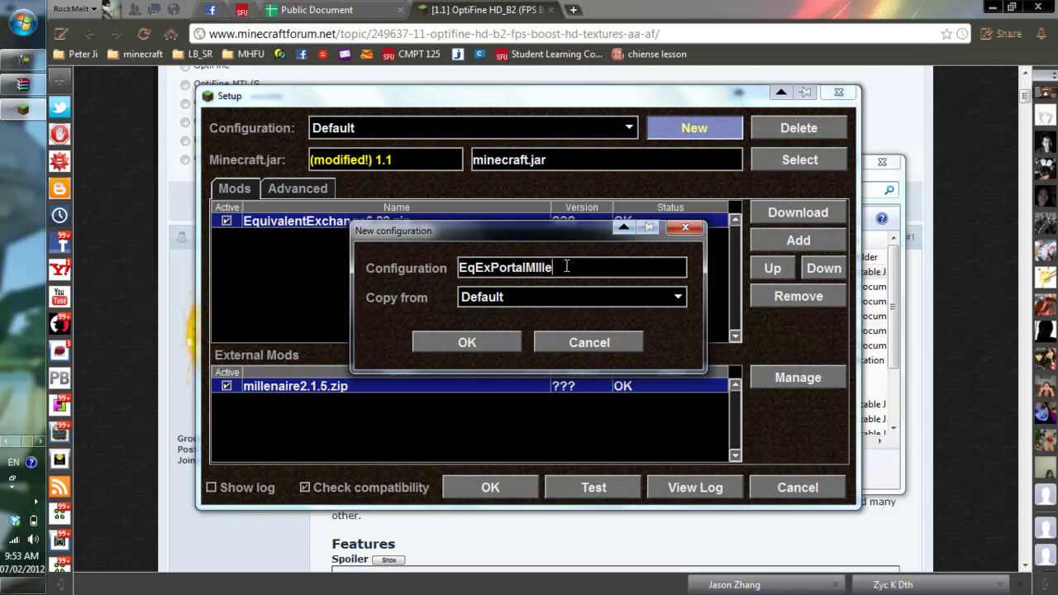
key("Return")
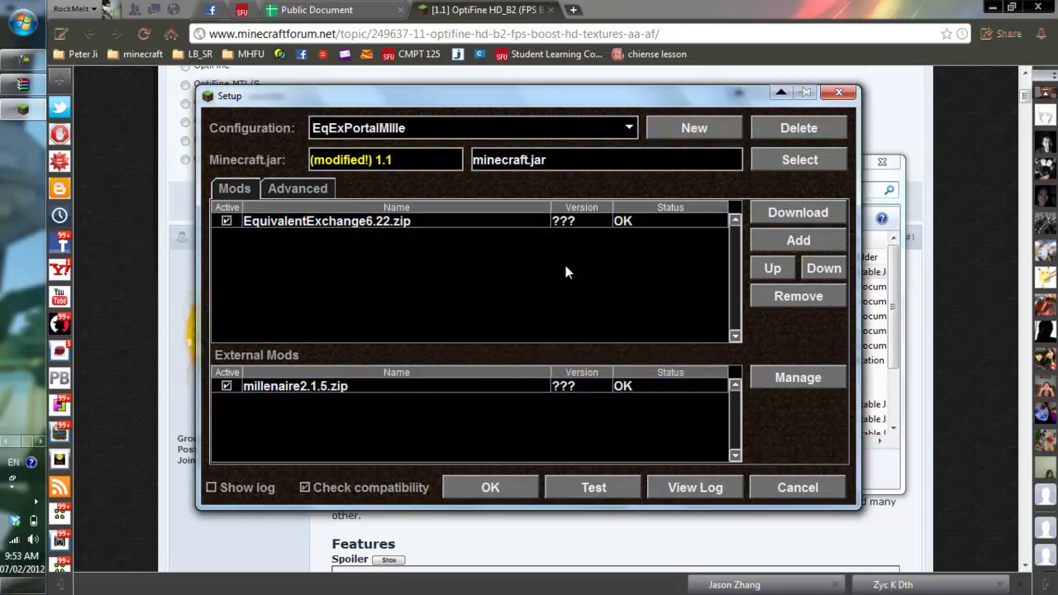
- Try switching between the Default and EqExPortalMIlle configurations, and close the setup with EqExPortalMIlle selected
left_click(600, 130)
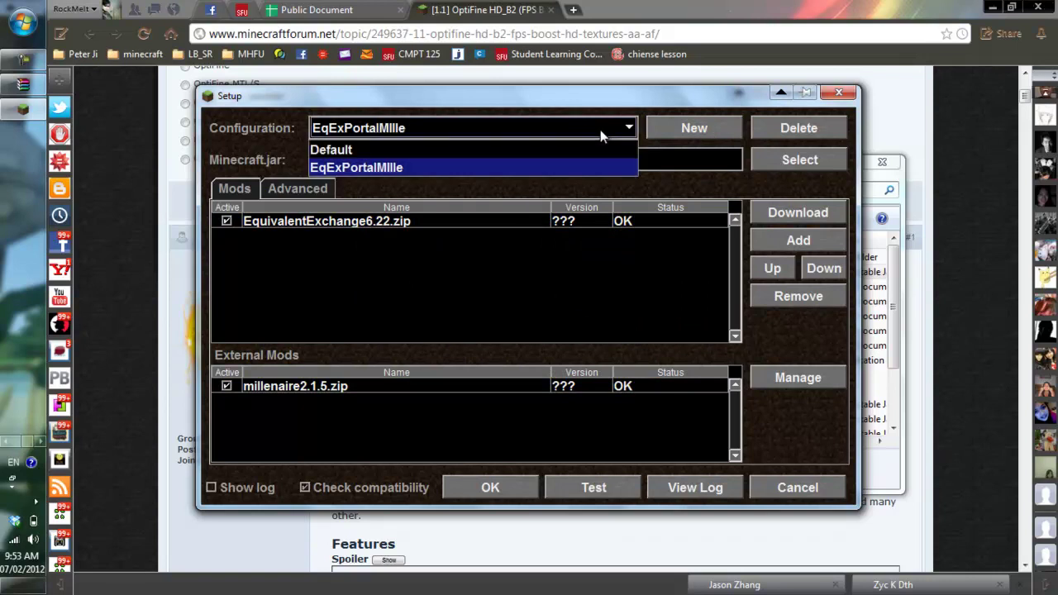
left_click(601, 130)
left_click(611, 129)
left_click(609, 149)
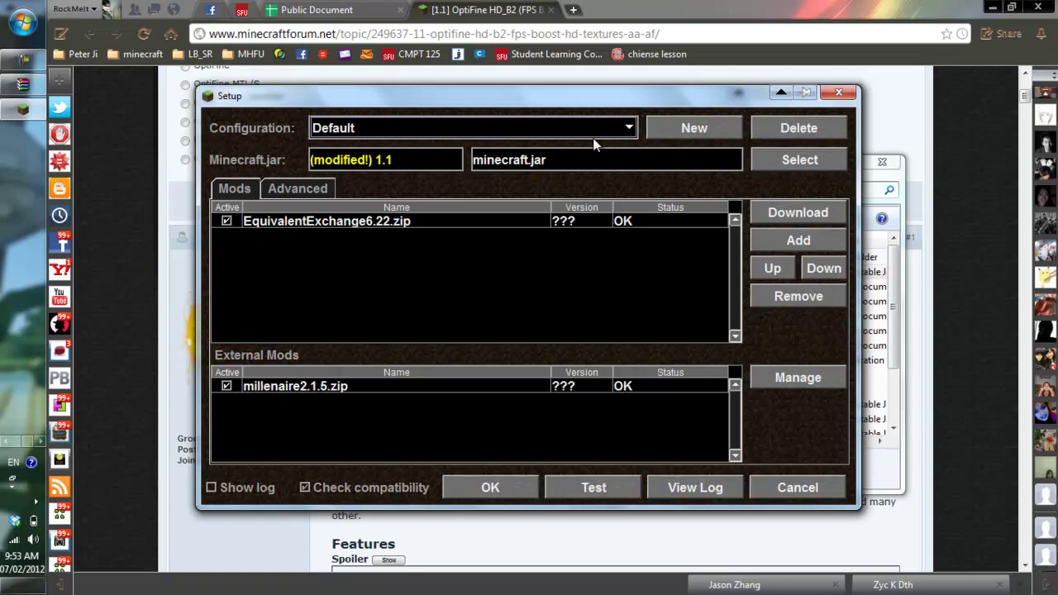
left_click(593, 138)
left_click(585, 165)
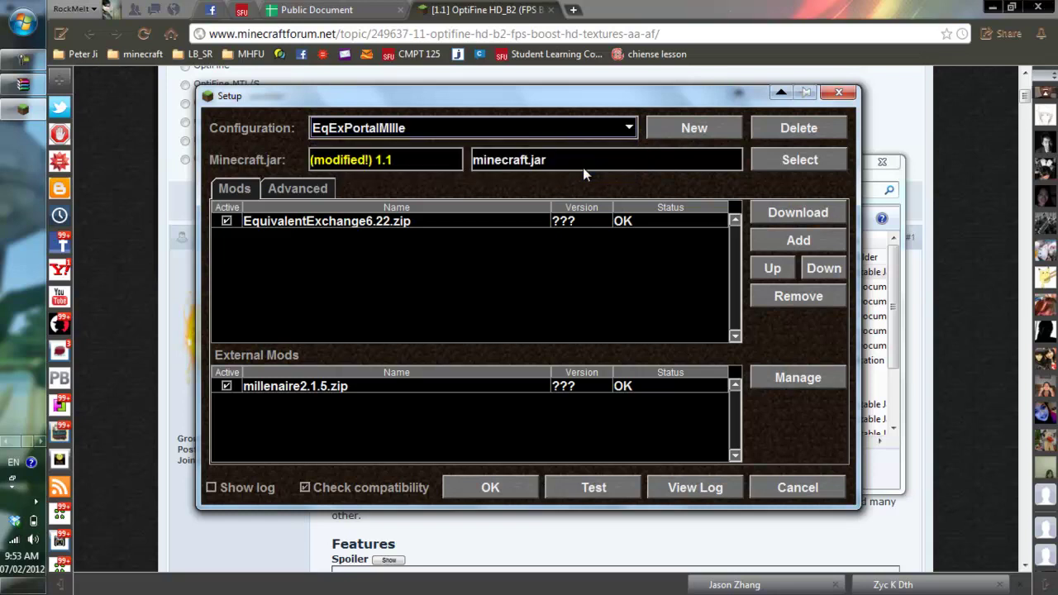
left_click(619, 124)
left_click(619, 123)
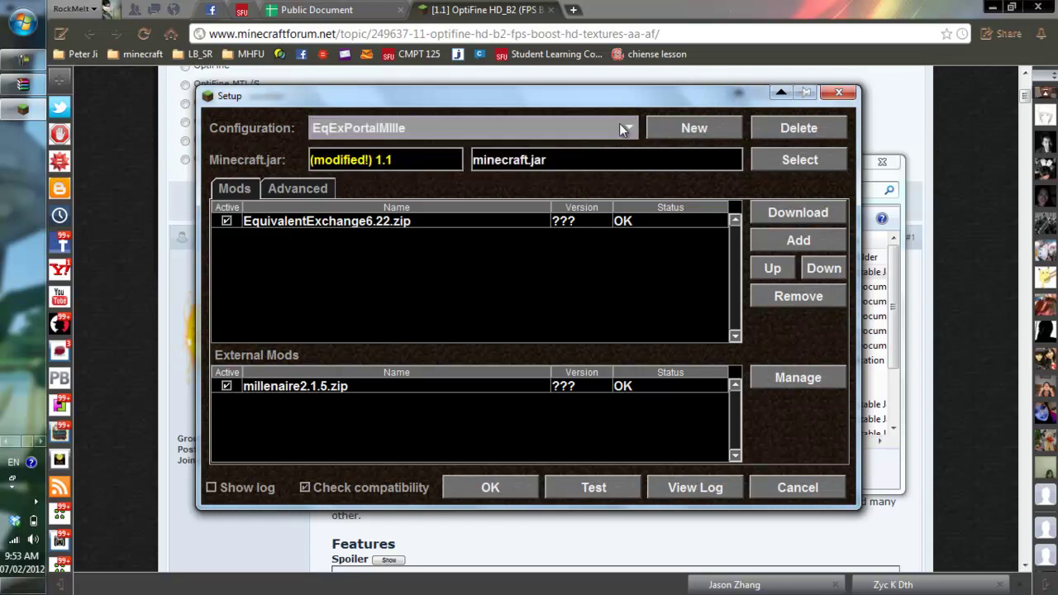
left_click(838, 98)
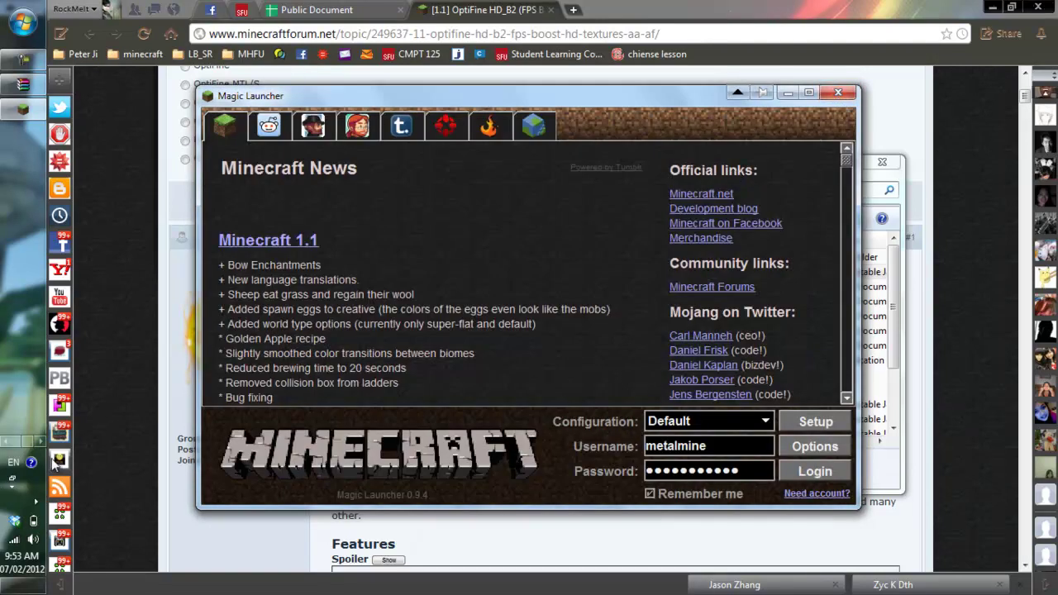
- Search the computer for "mcpatcher", launch mcpatcher-2.3.1.exe, and close Magic Launcher
mouse_move(11, 445)
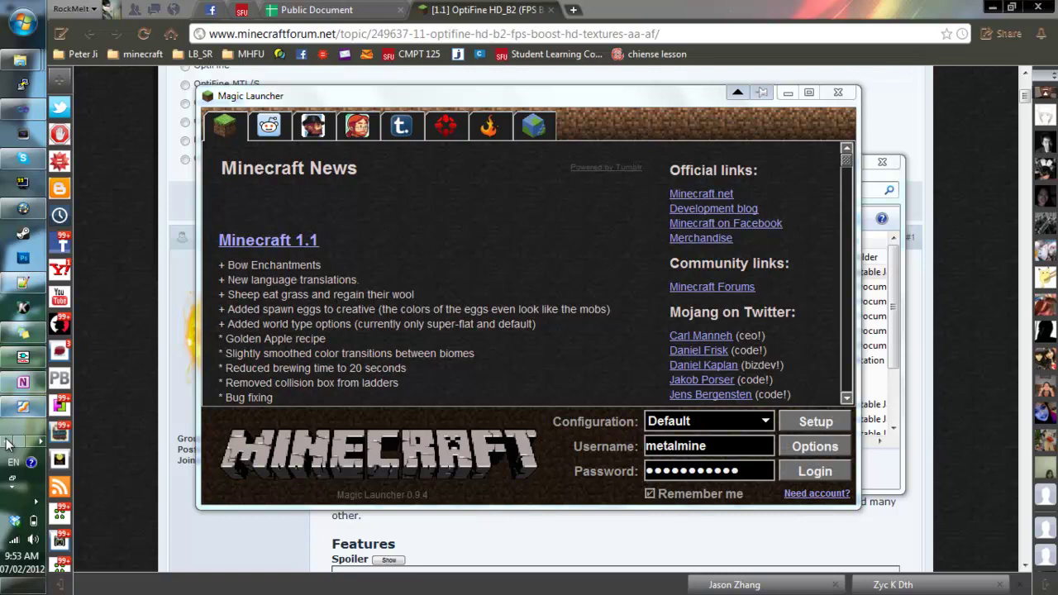
left_click(25, 9)
type("mcpa")
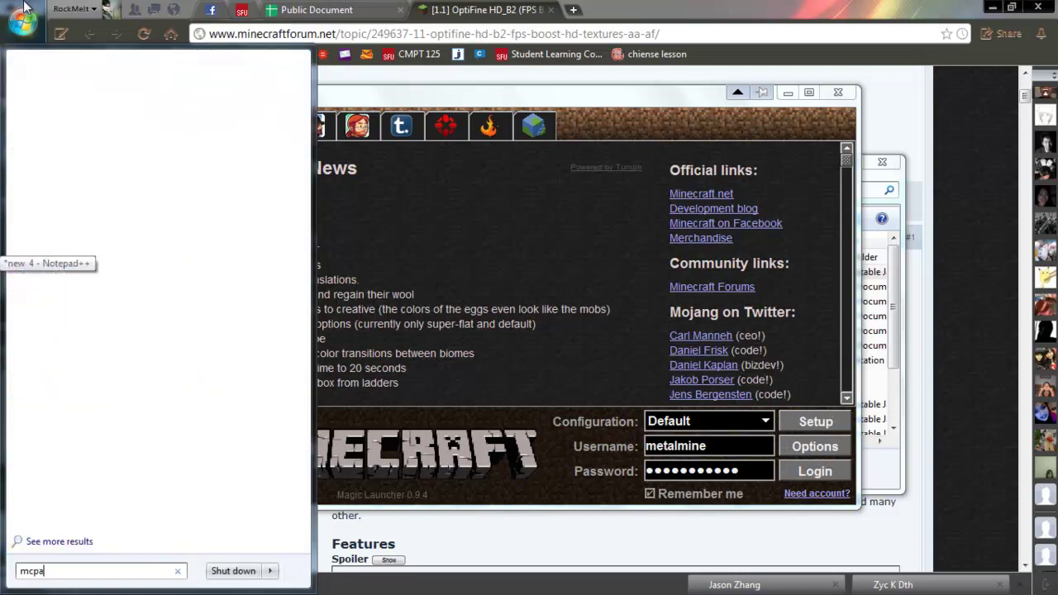
type("tcher")
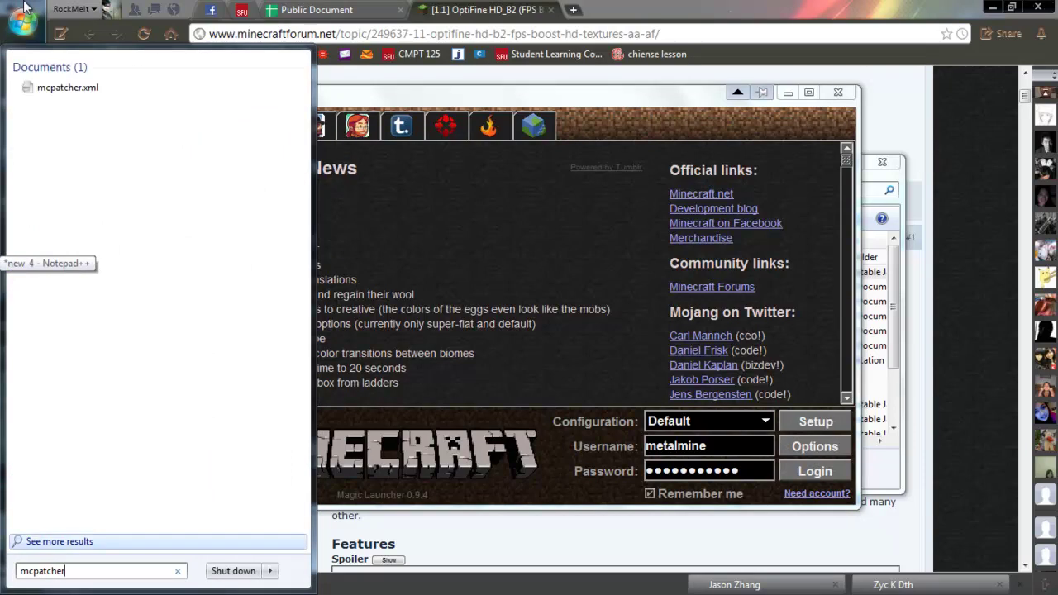
key("Down")
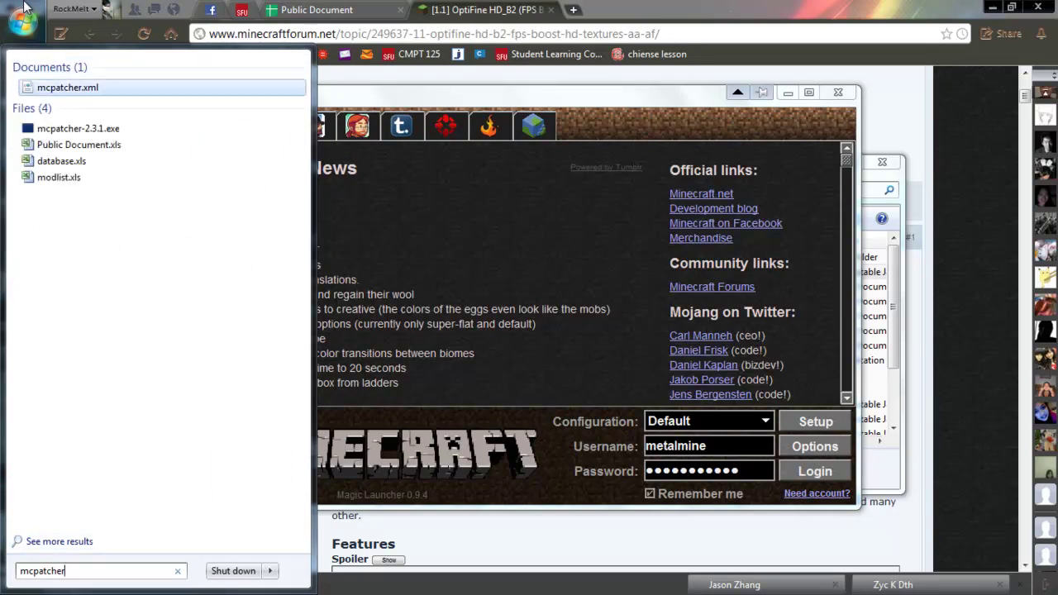
key("Down")
key("Return")
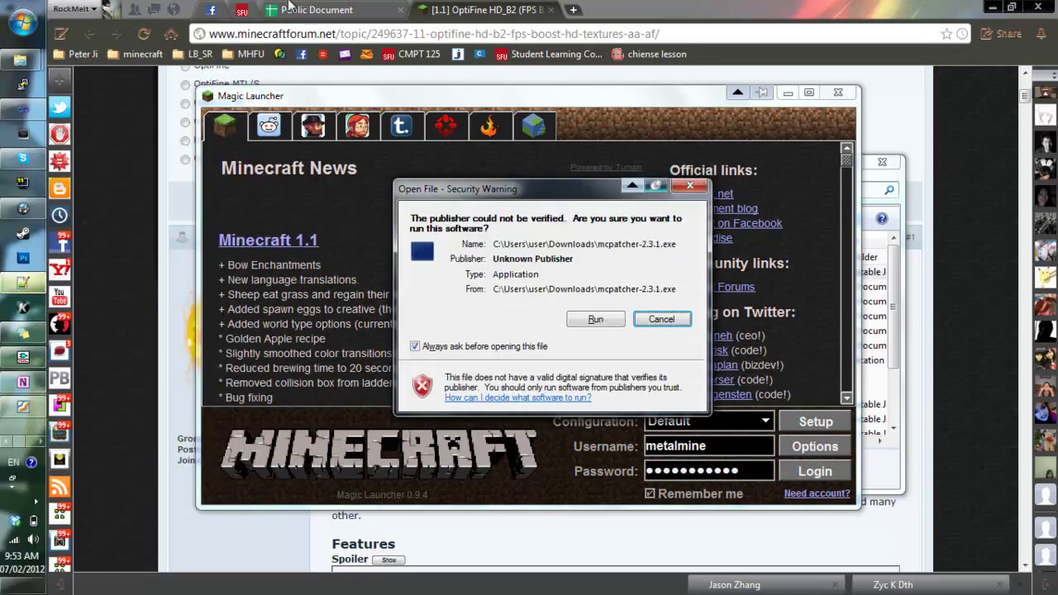
left_click(854, 93)
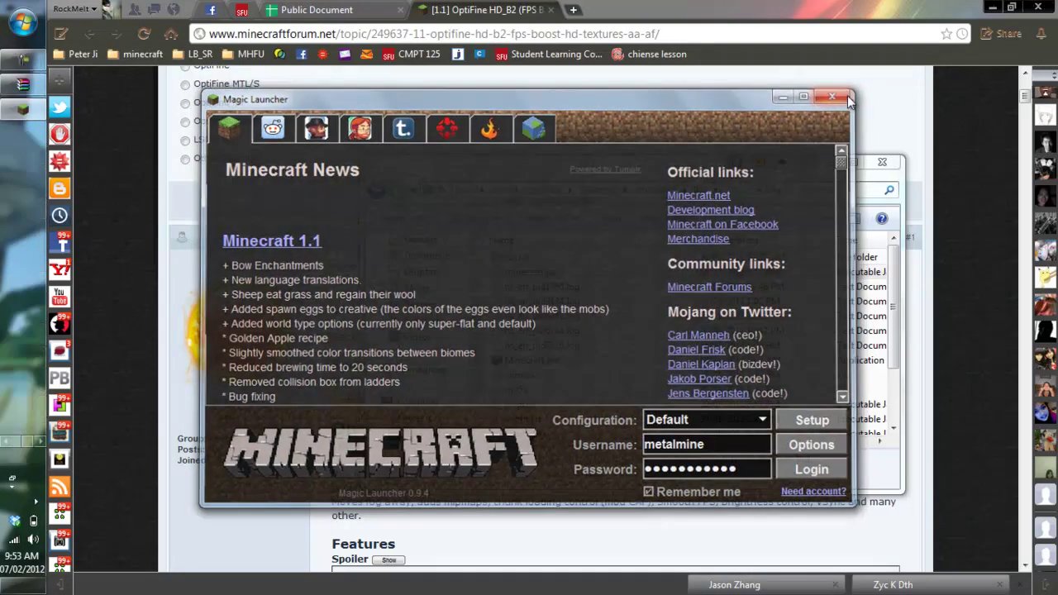
left_click(838, 92)
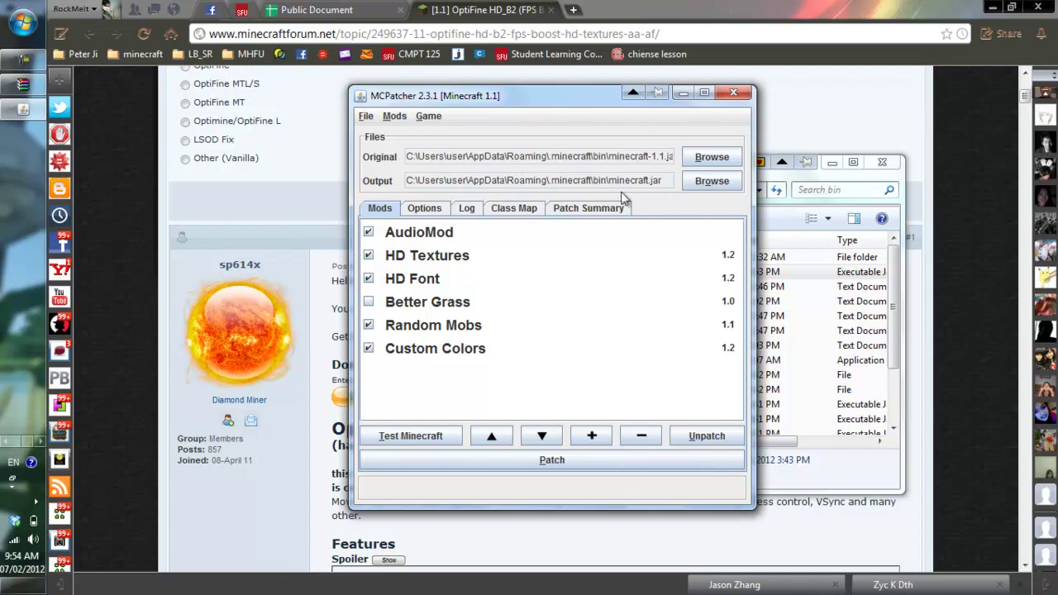
- Check which mod profiles can be selected in MCPatcher, and look over its general and HD Textures options
left_click(394, 116)
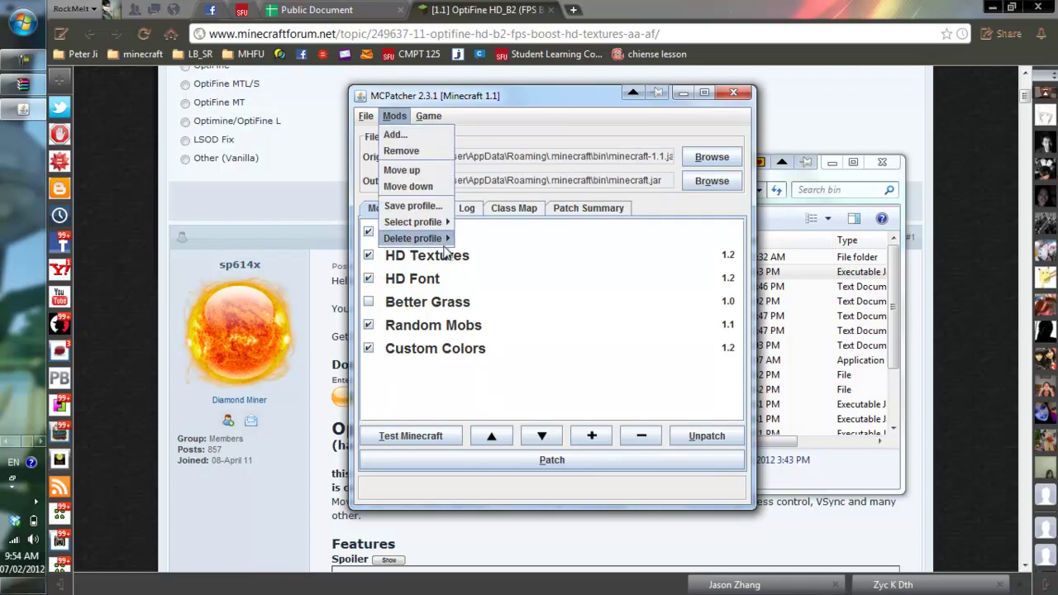
mouse_move(413, 222)
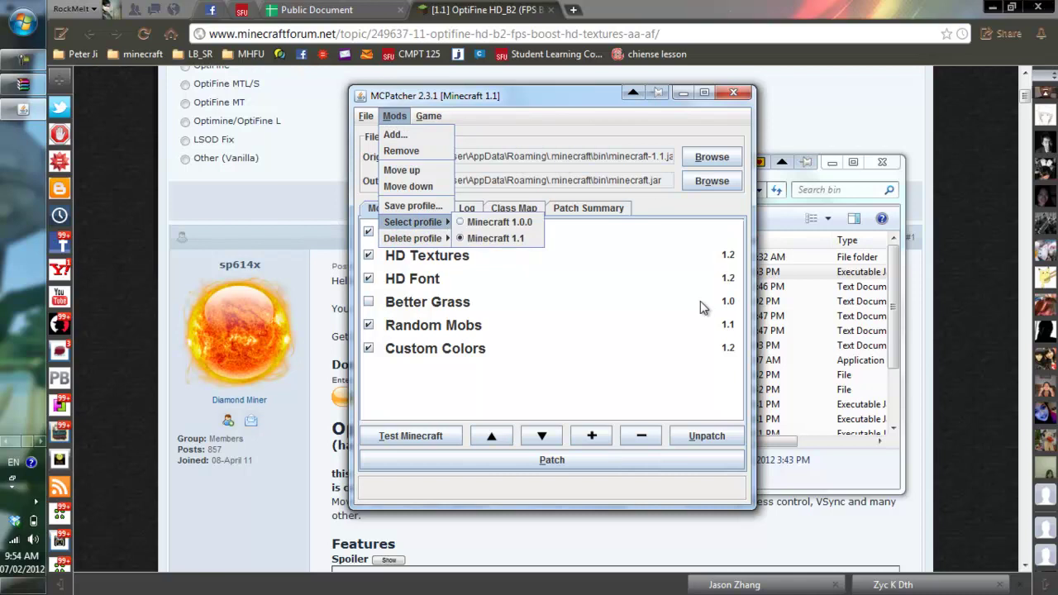
left_click(612, 382)
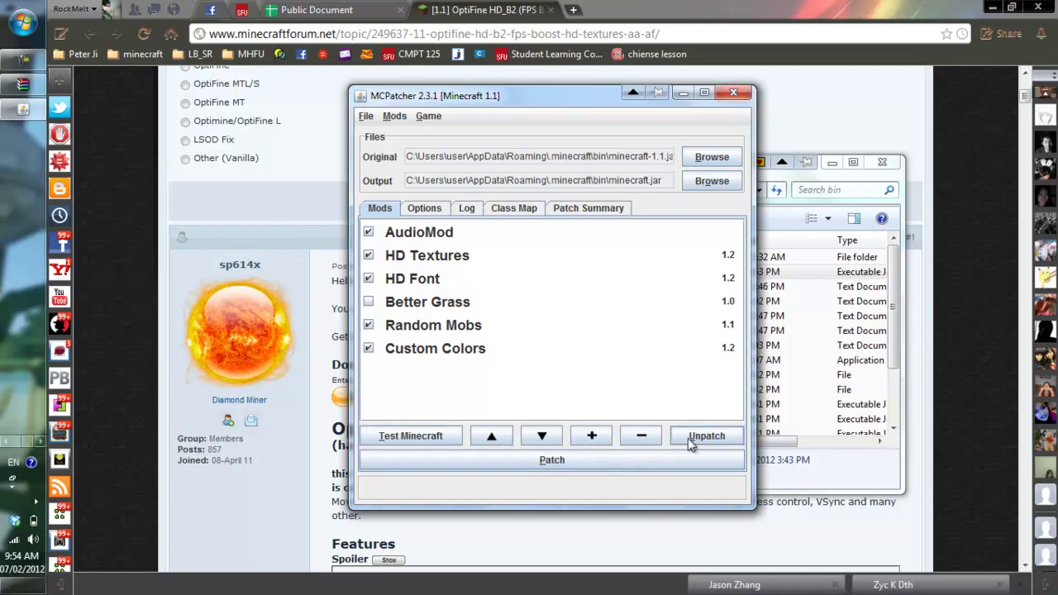
left_click(431, 213)
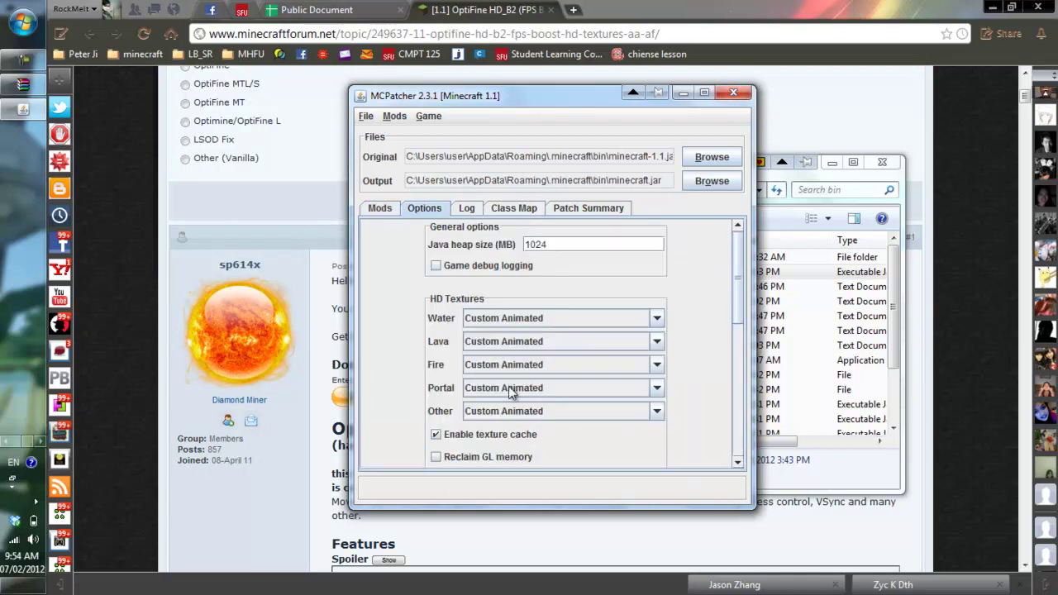
scroll(513, 390, "down", 1)
scroll(524, 397, "up", 1)
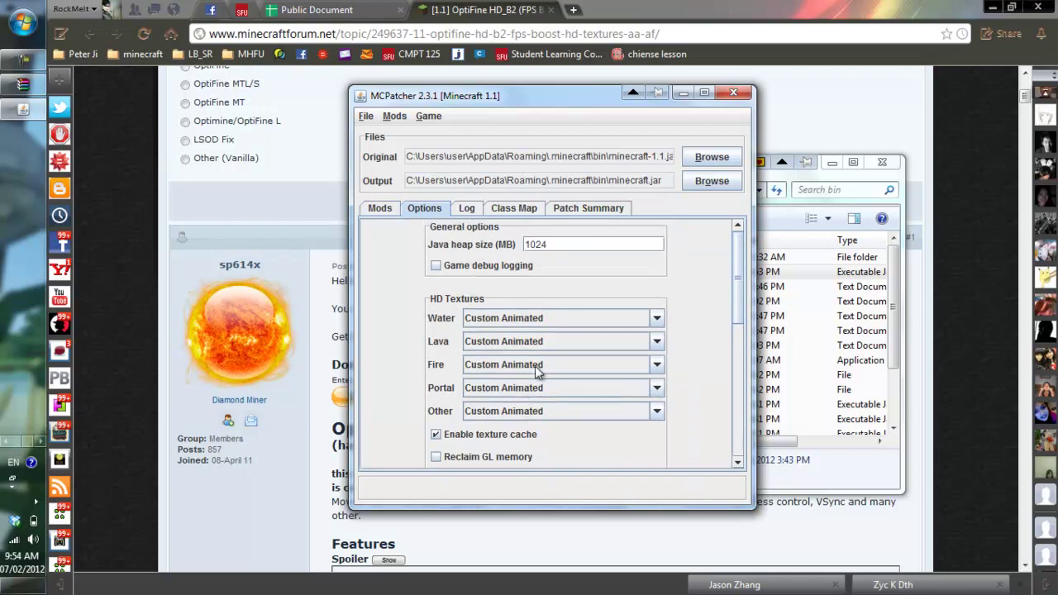
- Examine MCPatcher's log, class map and patch summary, and close MCPatcher
left_click(469, 211)
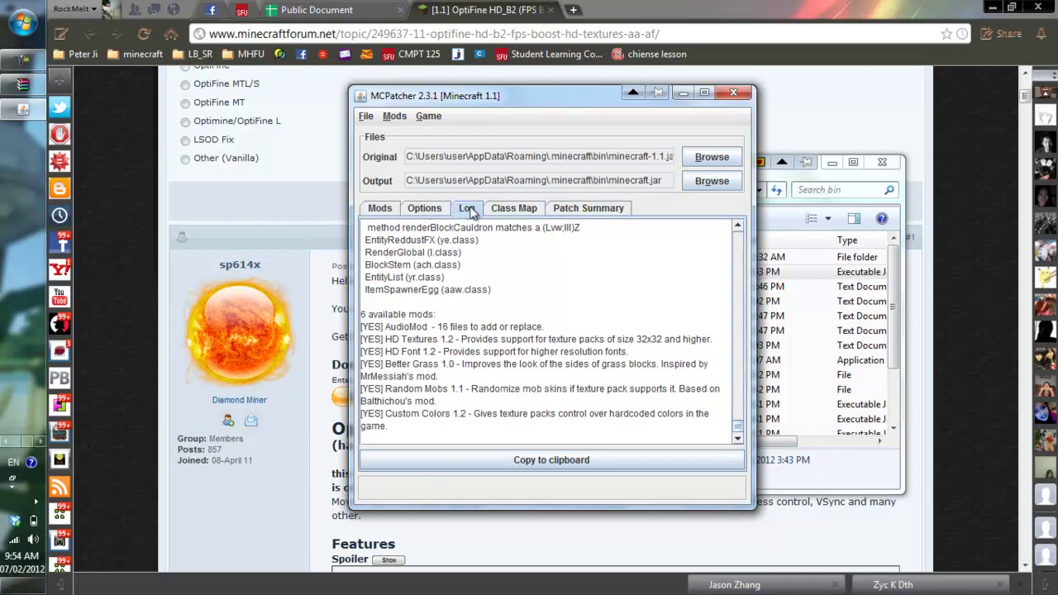
left_click(518, 212)
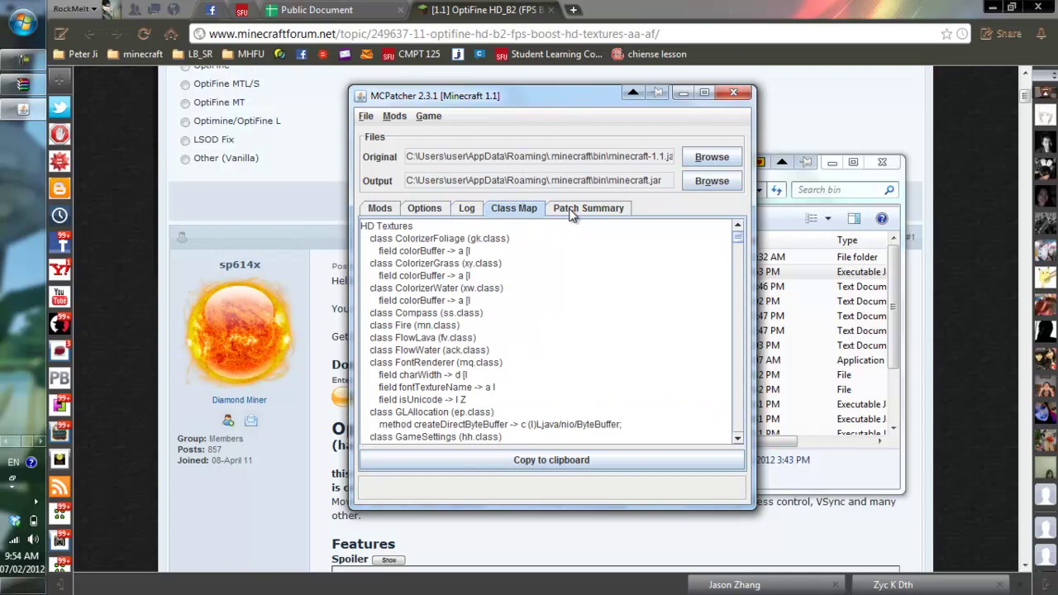
scroll(617, 307, "down", 10)
scroll(617, 307, "down", 6)
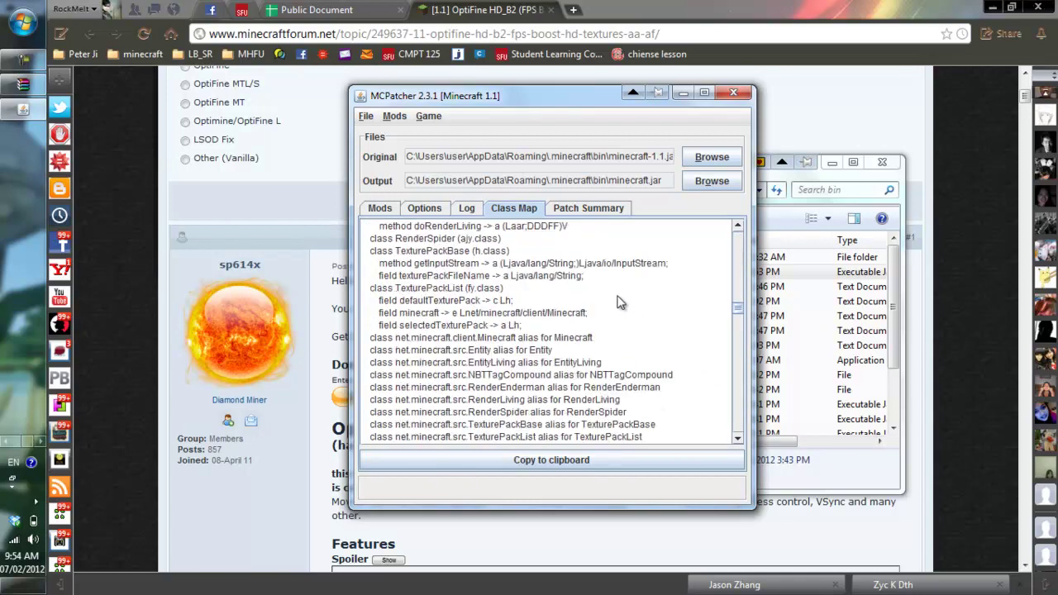
left_click(570, 214)
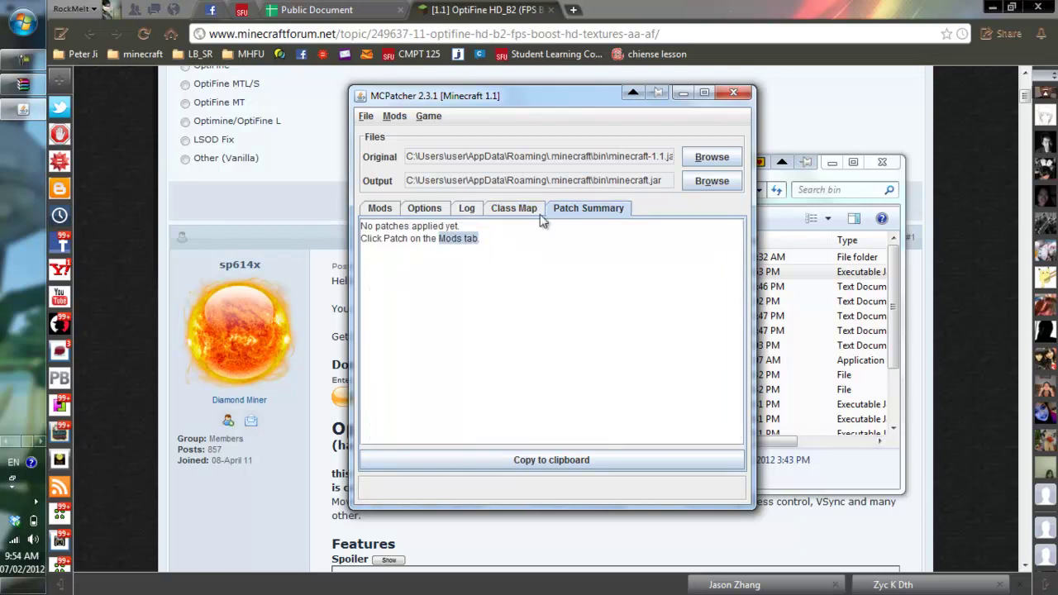
left_click(733, 92)
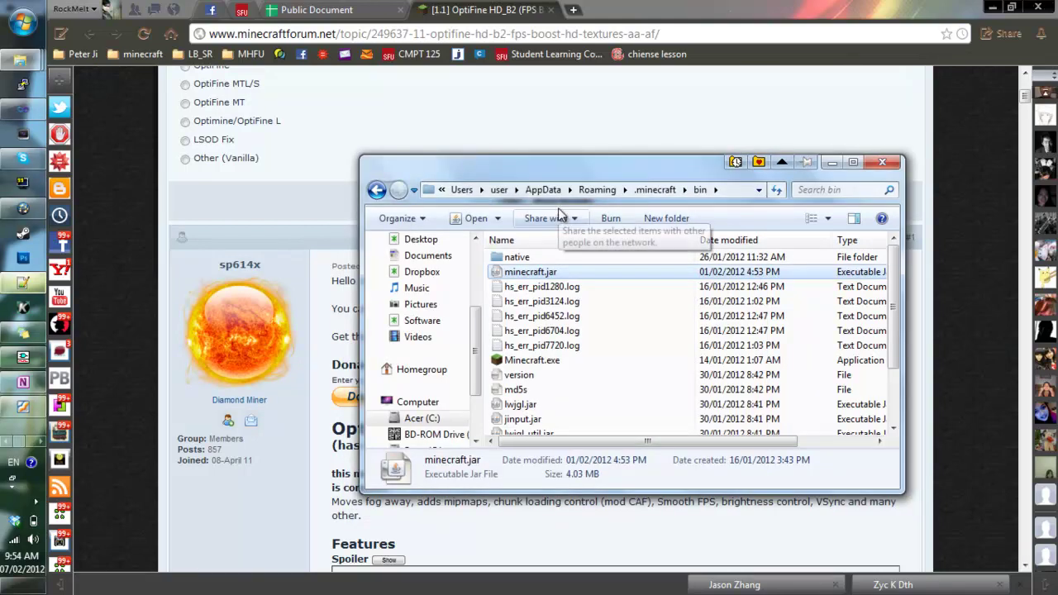